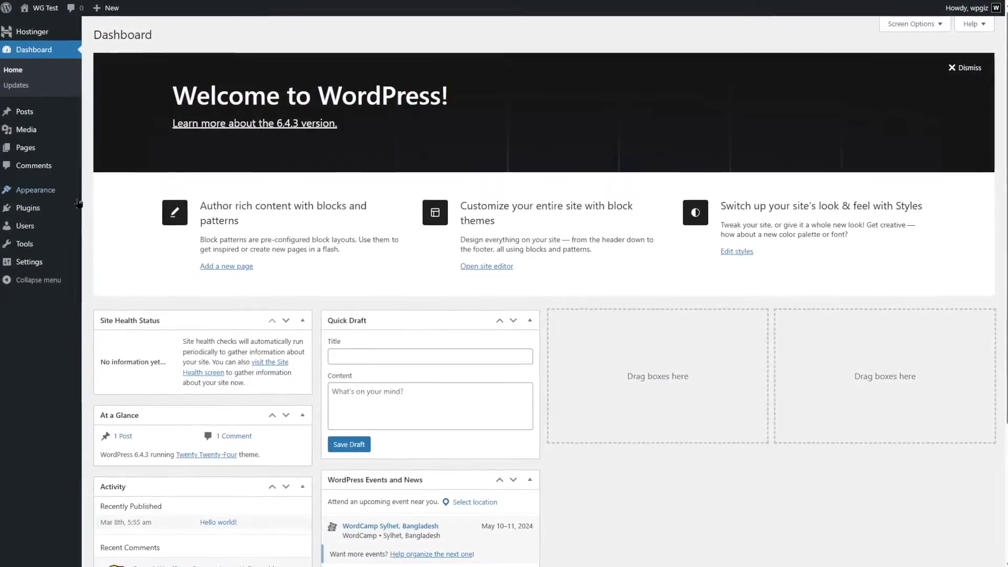
Search the plugin directory for "Advanced Google reCAPTCHA", then install and activate that plugin
{"action": "mouse_move", "coordinate": [23, 209]}
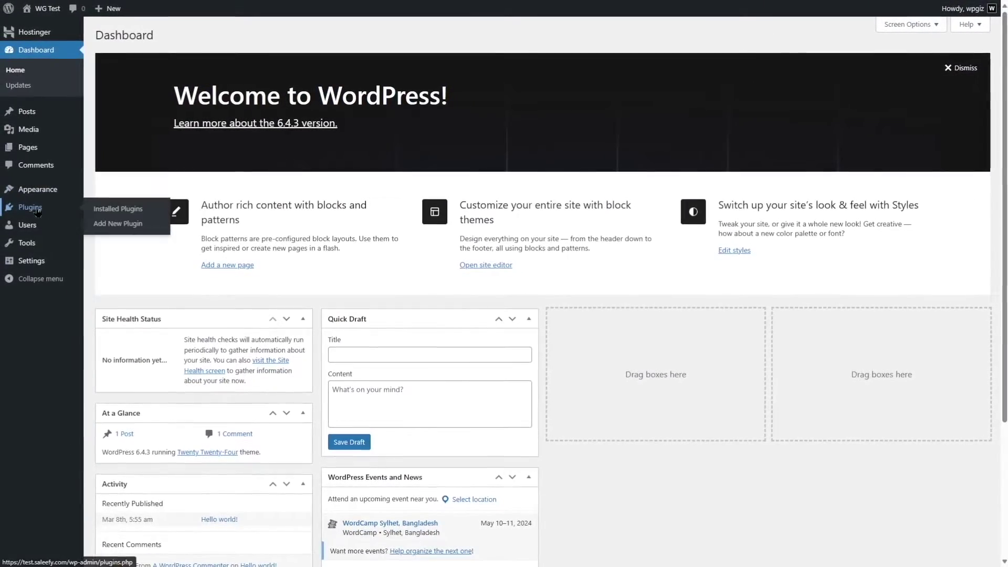
{"action": "left_click", "coordinate": [121, 228]}
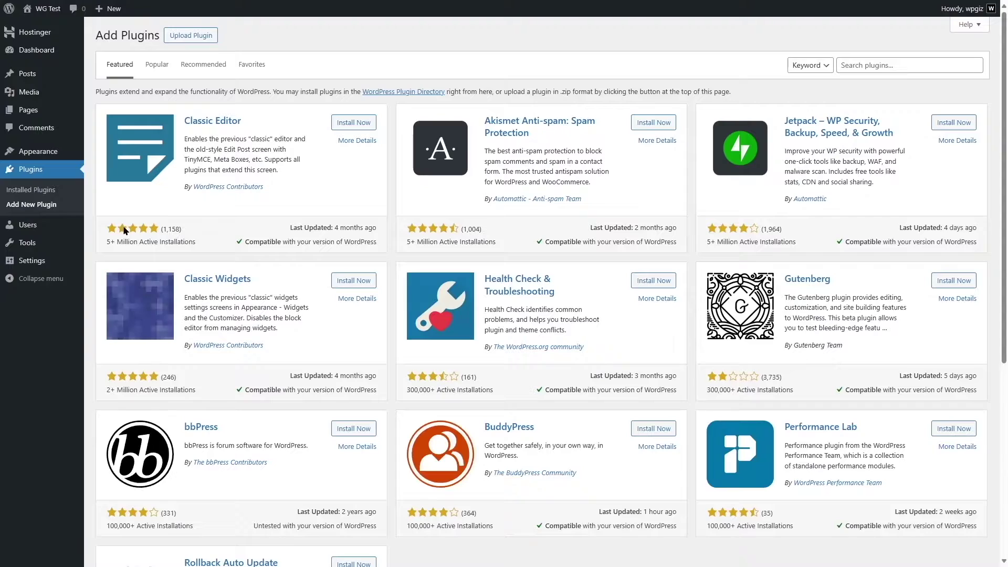
{"action": "left_click", "coordinate": [853, 63]}
{"action": "type", "text": "Advanced Google reCAPTCHA"}
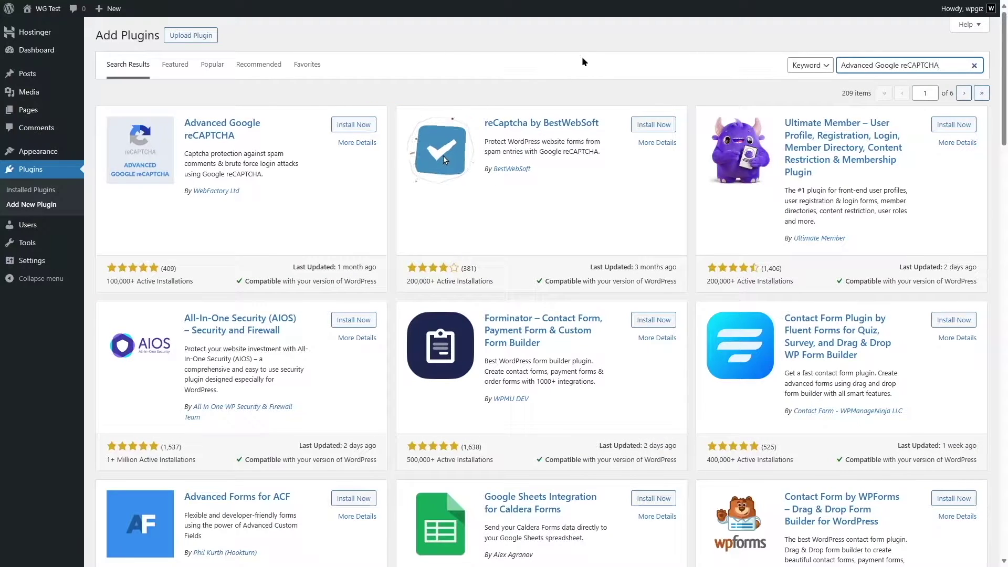
{"action": "left_click", "coordinate": [360, 127]}
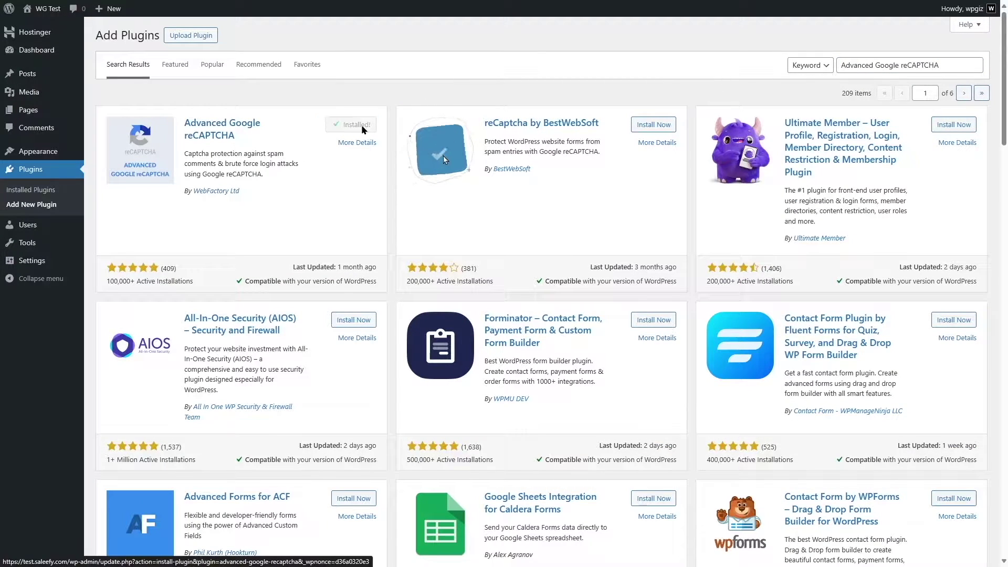
{"action": "left_click", "coordinate": [368, 128]}
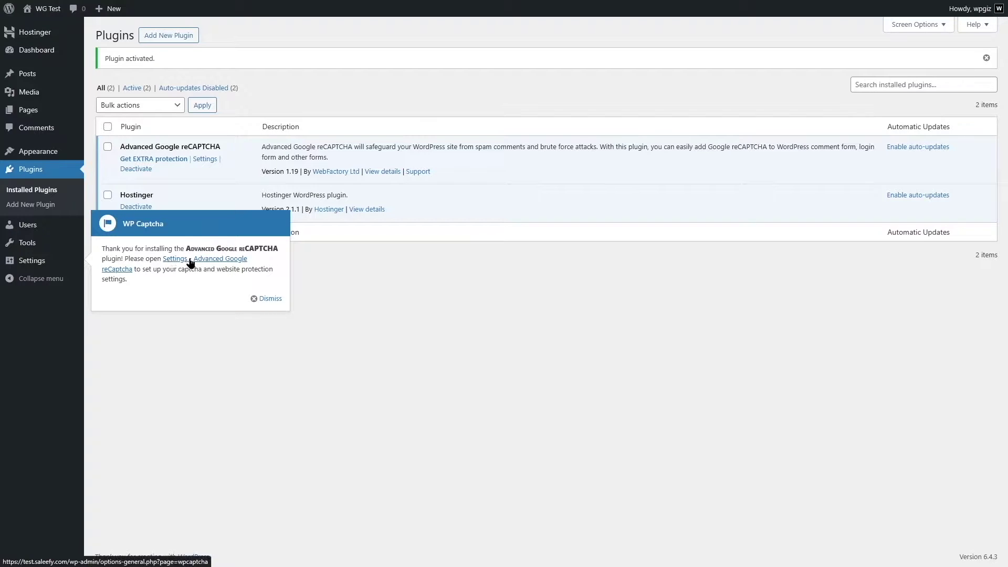
Open the Advanced Google reCAPTCHA settings page and dismiss the licence pricing pop-up
{"action": "left_click", "coordinate": [209, 261]}
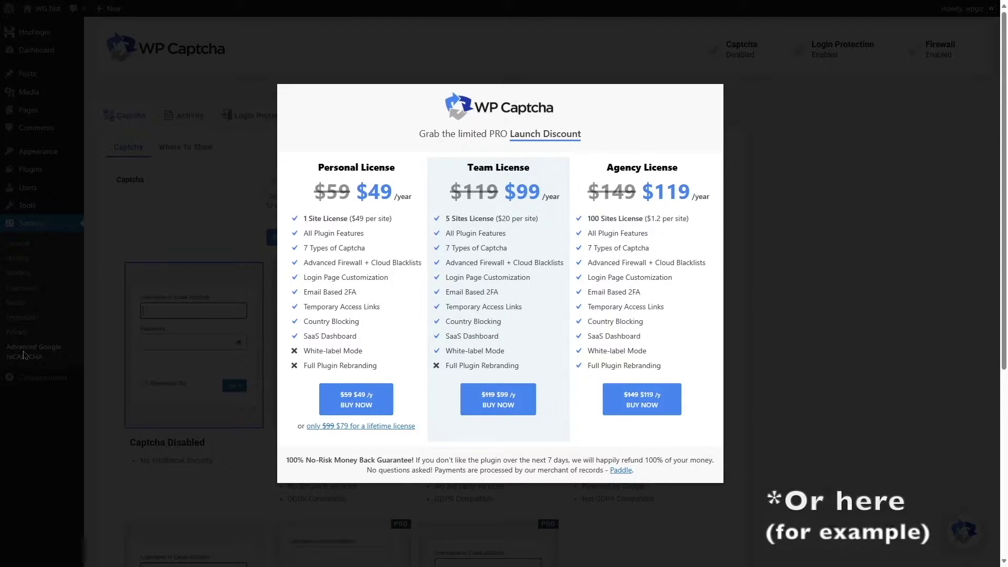
{"action": "left_click", "coordinate": [120, 183]}
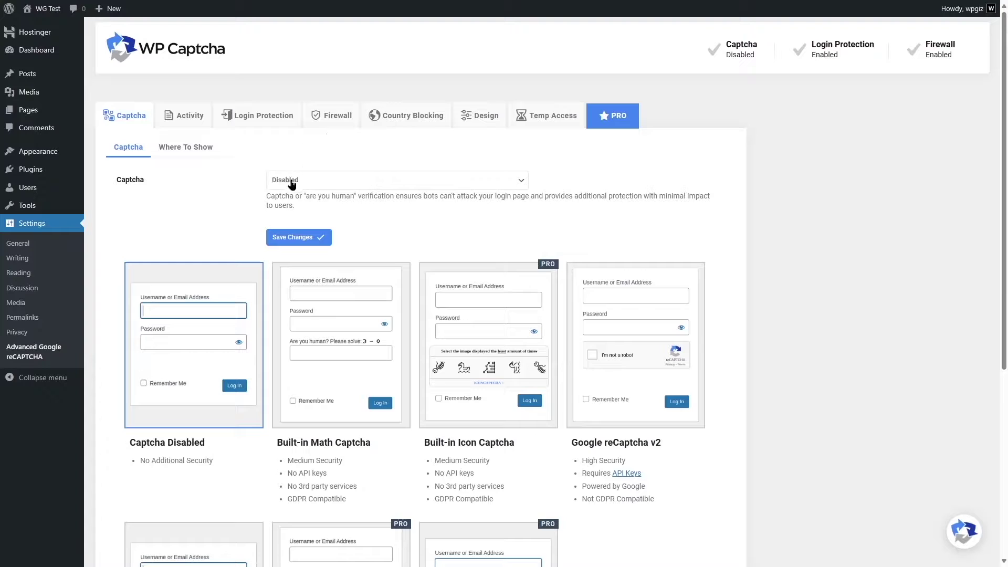
Try the captcha types Built-in Math Captcha, Google reCAPTCHA v2 and Google reCAPTCHA v3 in turn
{"action": "left_click", "coordinate": [317, 181]}
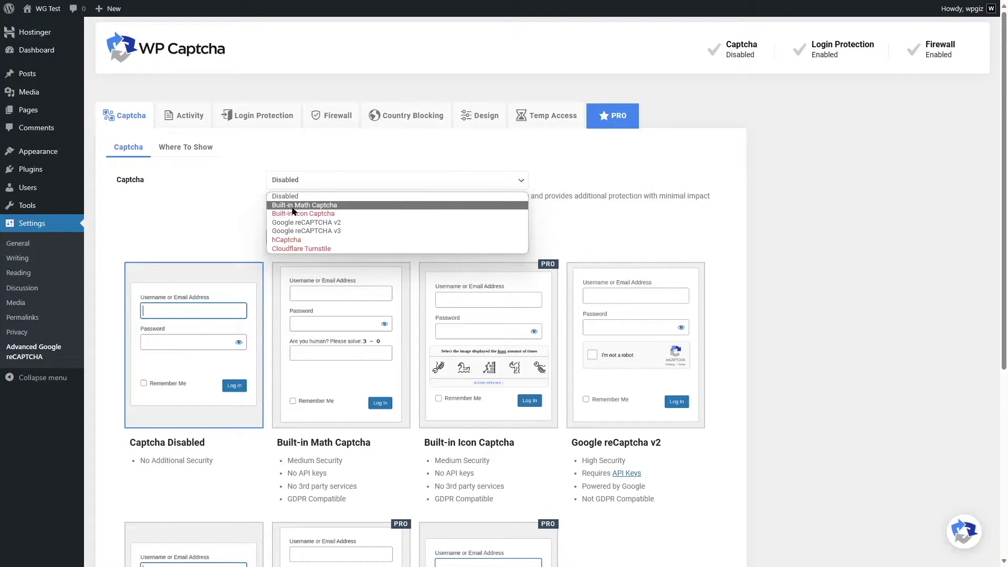
{"action": "left_click", "coordinate": [322, 204]}
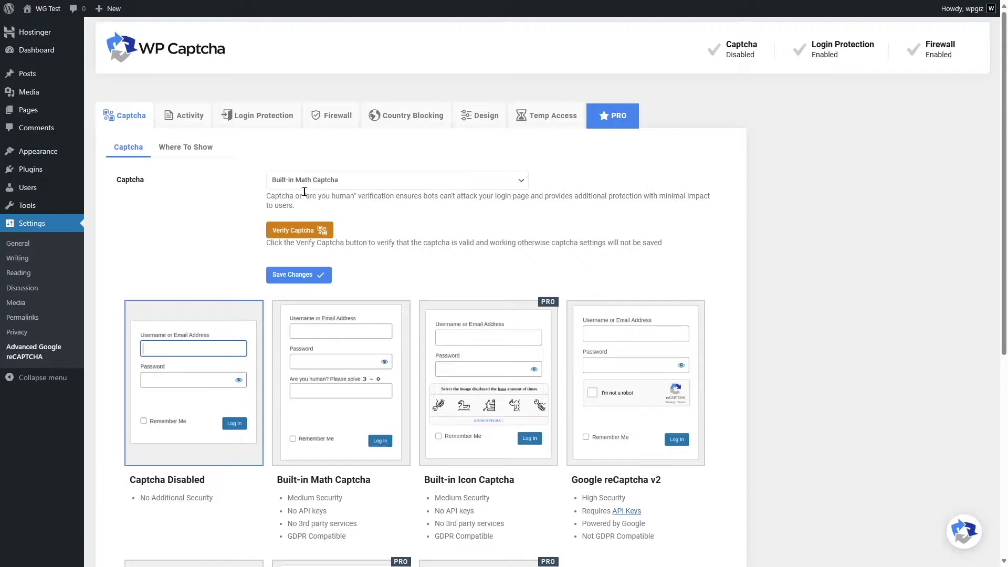
{"action": "left_click", "coordinate": [311, 184]}
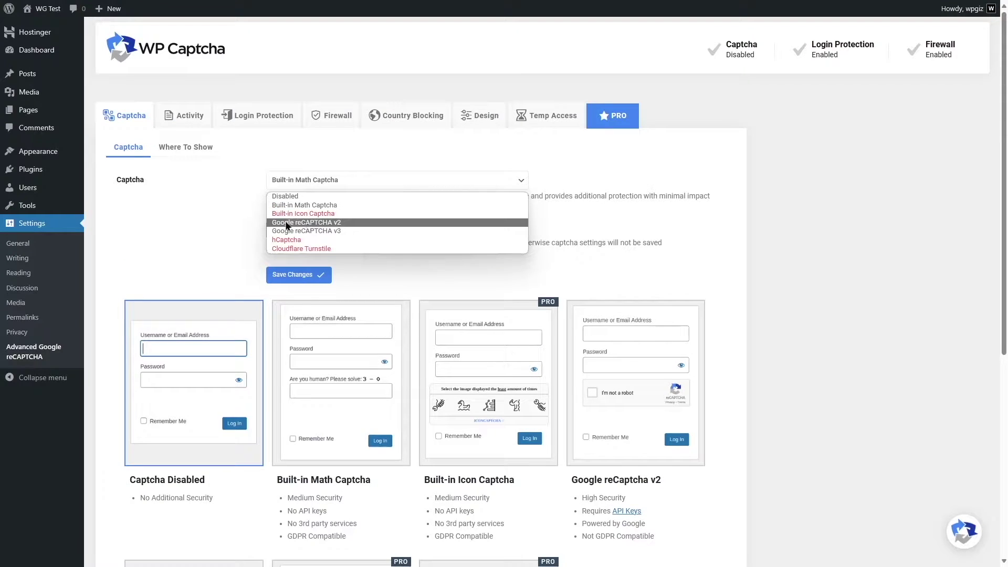
{"action": "left_click", "coordinate": [300, 222]}
{"action": "left_click", "coordinate": [323, 184]}
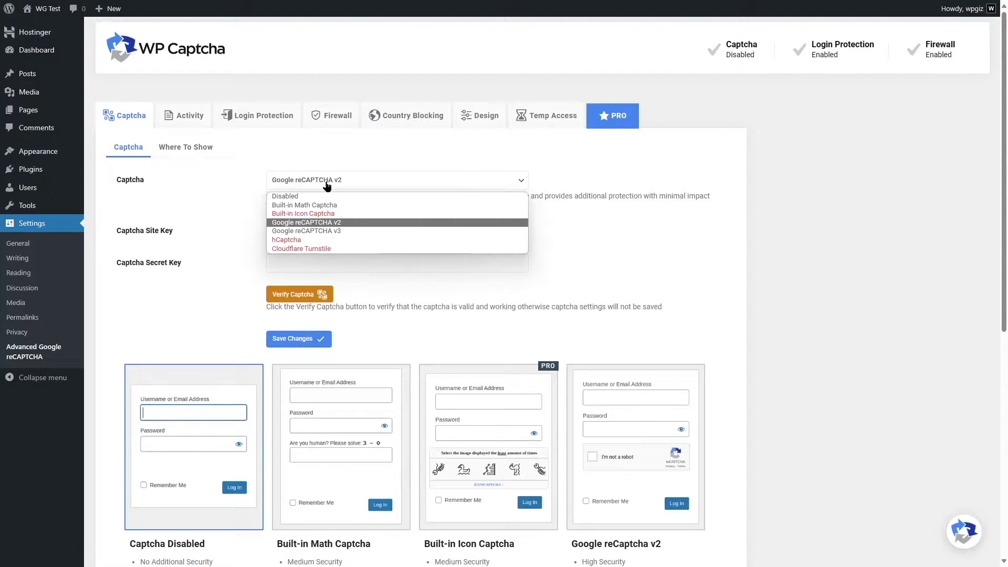
{"action": "left_click", "coordinate": [313, 229]}
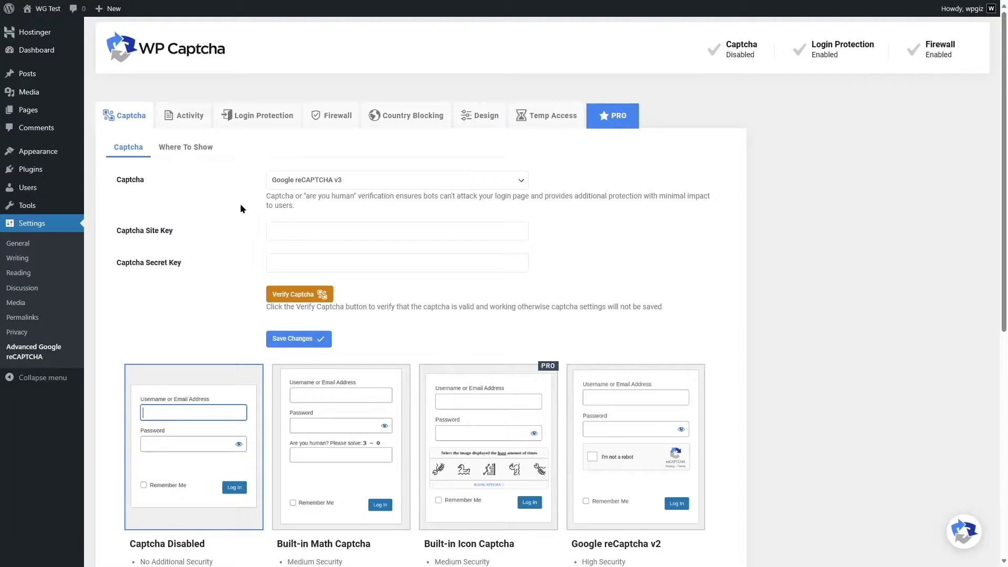
Search Google for "google recaptcha" in another browser tab, open the official reCAPTCHA site and go to its v3 Admin Console
{"action": "key", "text": "ctrl+Tab"}
{"action": "left_click", "coordinate": [398, 207]}
{"action": "type", "text": "google recaptcha"}
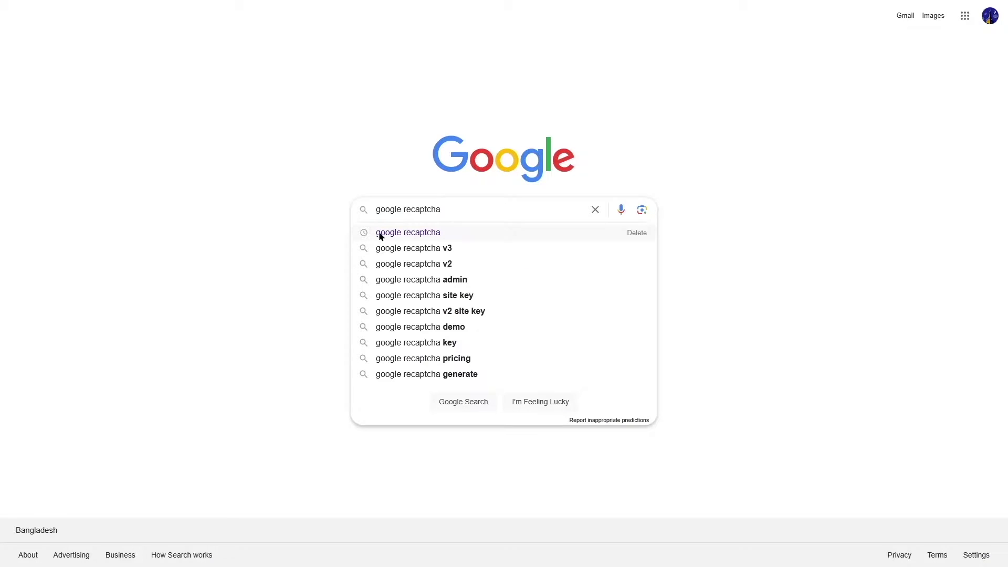
{"action": "left_click", "coordinate": [425, 234]}
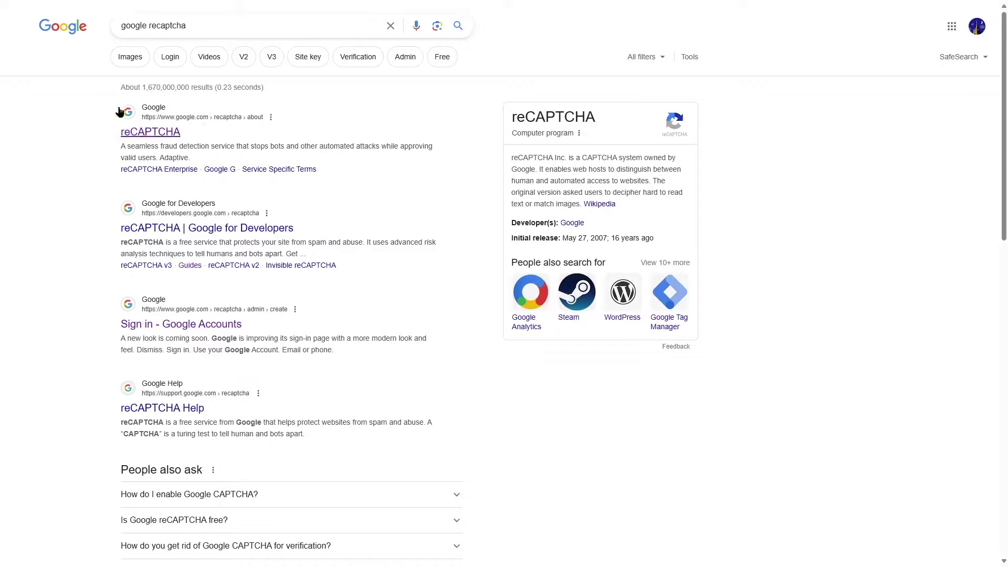
{"action": "left_click", "coordinate": [174, 134]}
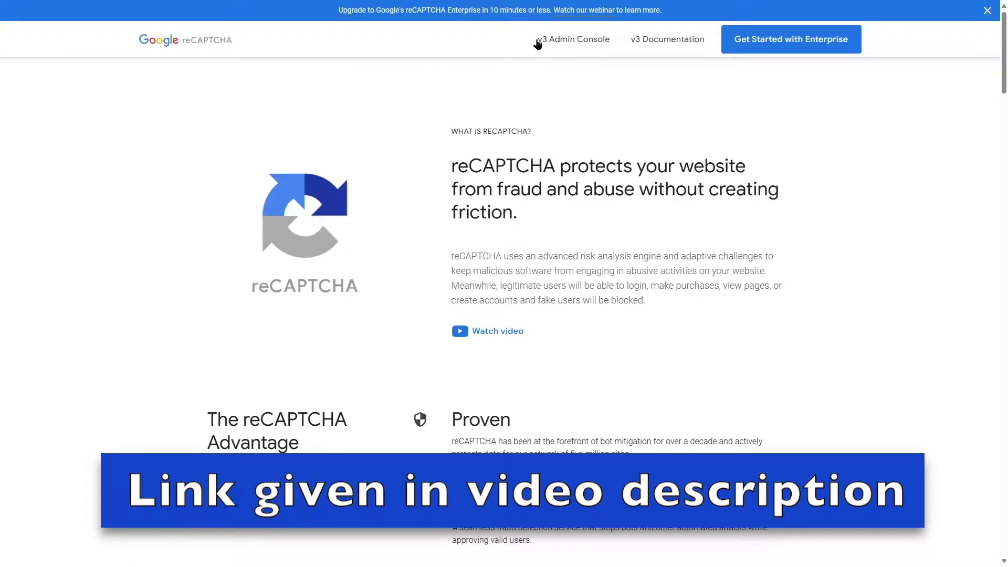
{"action": "left_click", "coordinate": [594, 45]}
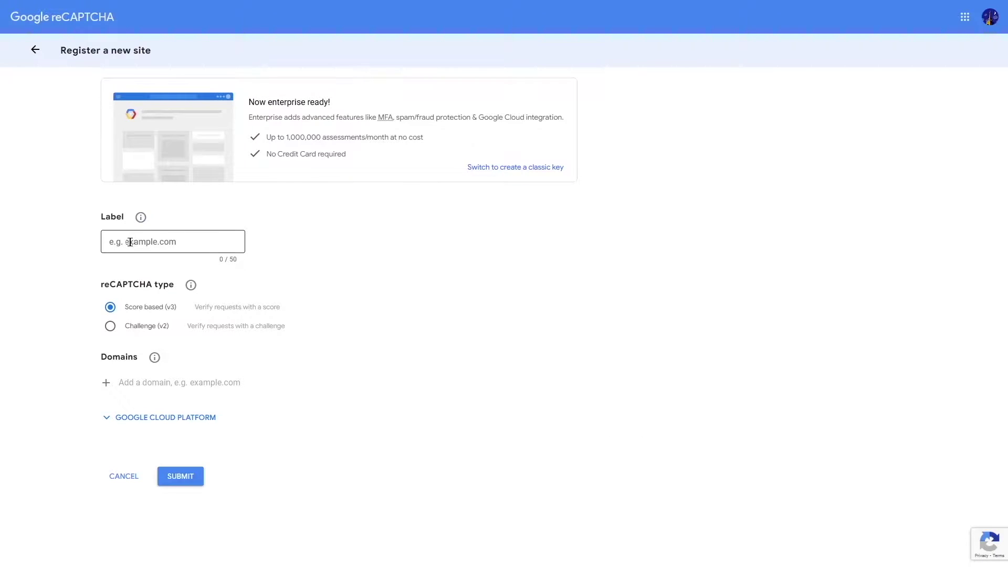
Register a new site labelled "saleefy" with the Challenge (v2) "I'm not a robot" Checkbox type and the domain test.saleefy.com
{"action": "left_click", "coordinate": [168, 243]}
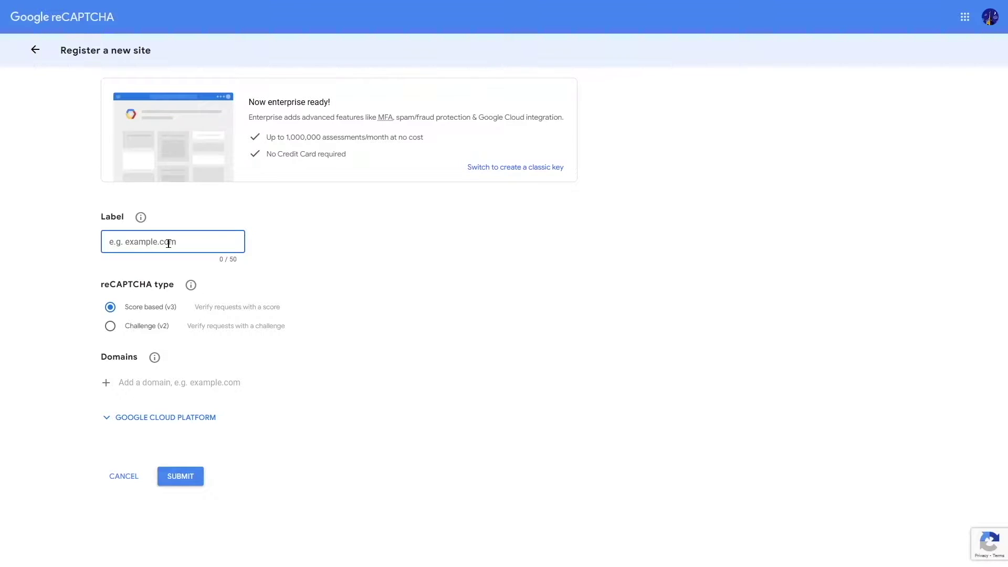
{"action": "type", "text": "saleefy"}
{"action": "left_click", "coordinate": [110, 325]}
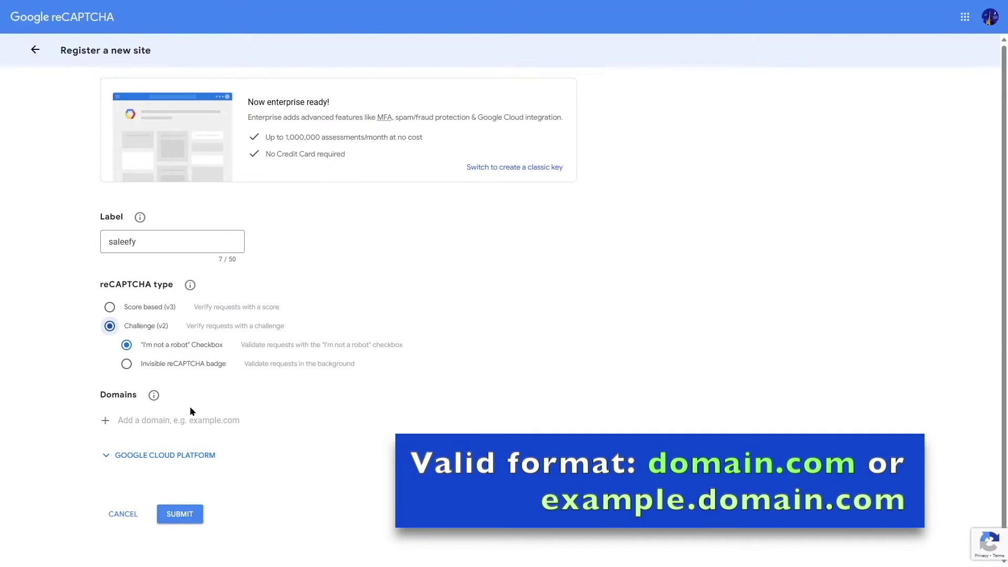
{"action": "left_click", "coordinate": [145, 417]}
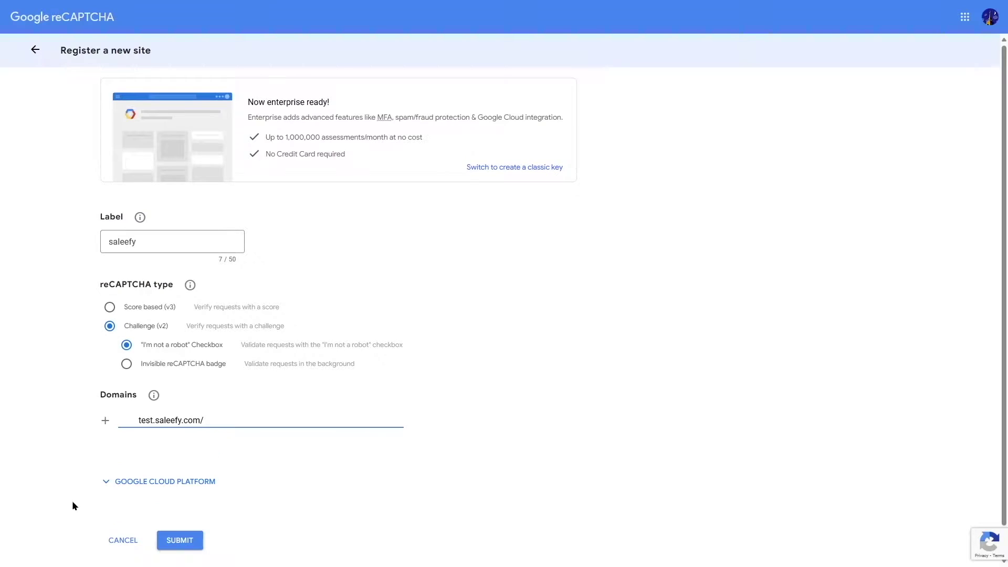
{"action": "left_click", "coordinate": [268, 418]}
{"action": "left_click", "coordinate": [72, 393]}
{"action": "left_click", "coordinate": [180, 540]}
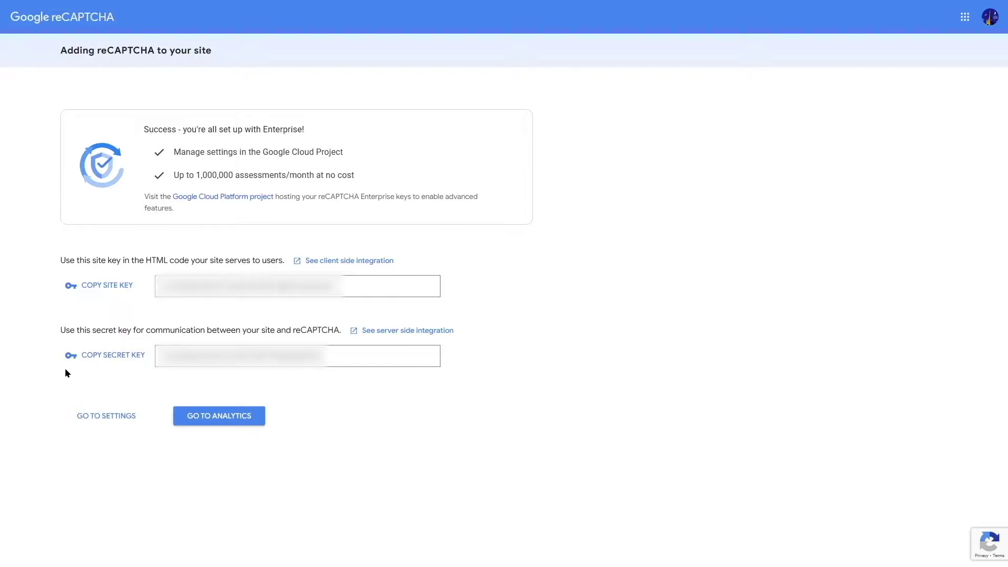
Copy the generated site key and secret key into the matching Captcha Site Key and Captcha Secret Key fields in WordPress
{"action": "left_click", "coordinate": [93, 291]}
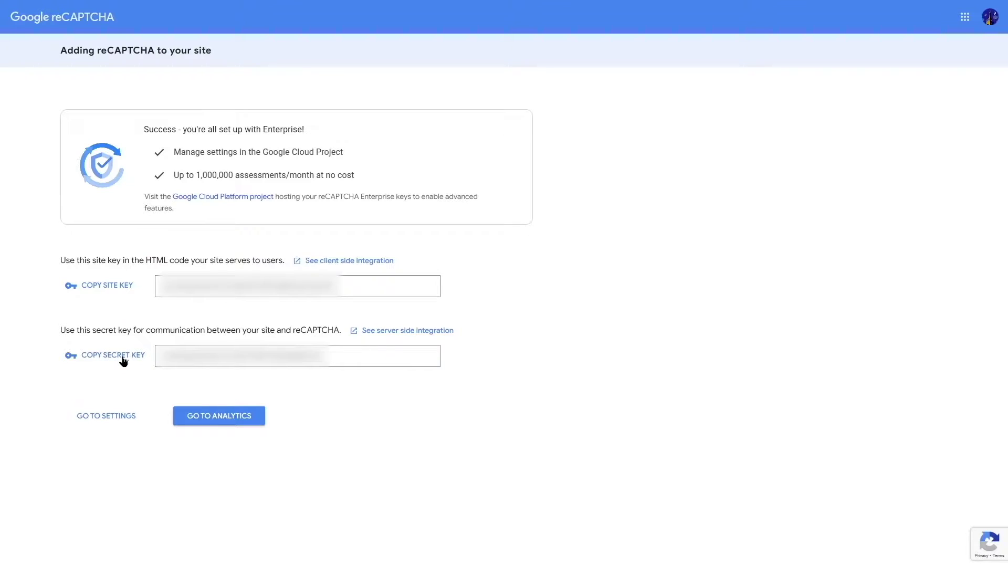
{"action": "left_click", "coordinate": [113, 355]}
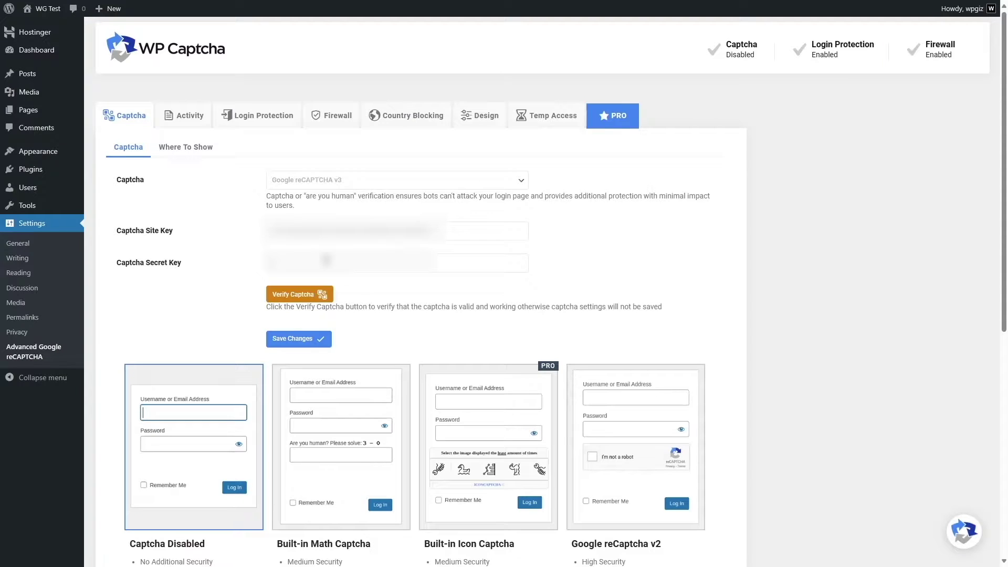
{"action": "left_click", "coordinate": [326, 260]}
{"action": "key", "text": "ctrl+v"}
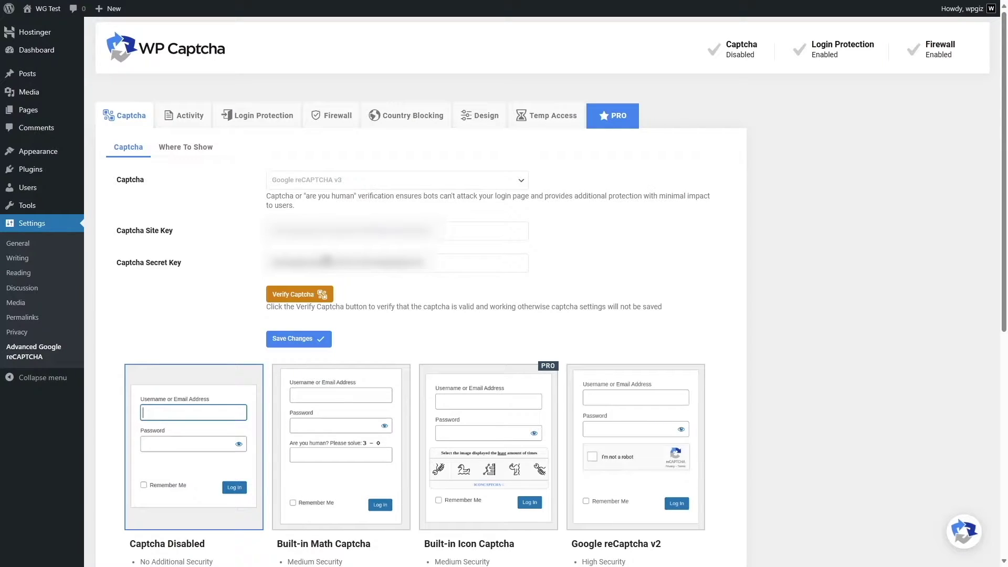
Change the captcha type to Google reCAPTCHA v2 and verify the captcha by completing the "I'm not a robot" check
{"action": "left_click", "coordinate": [377, 185]}
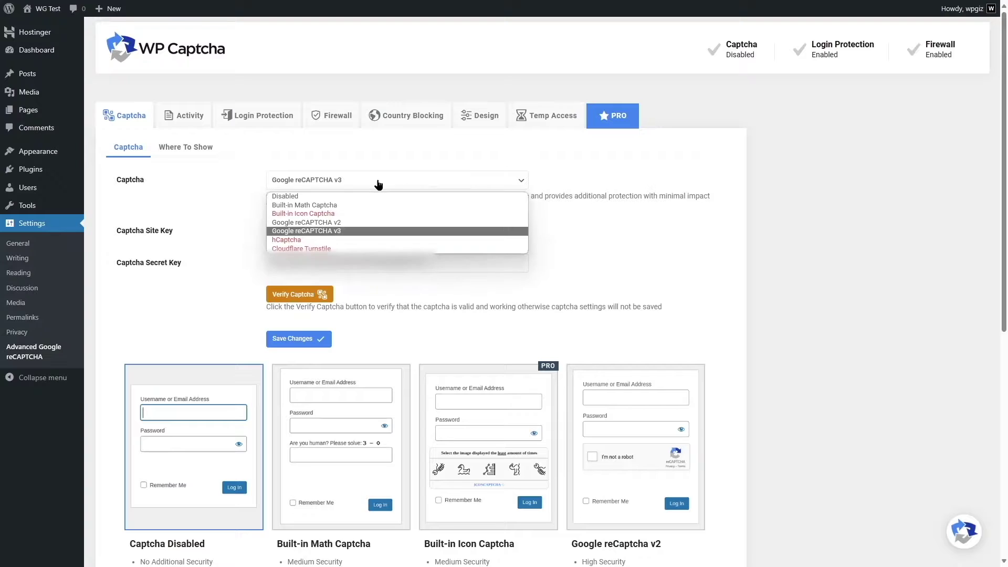
{"action": "left_click", "coordinate": [316, 223]}
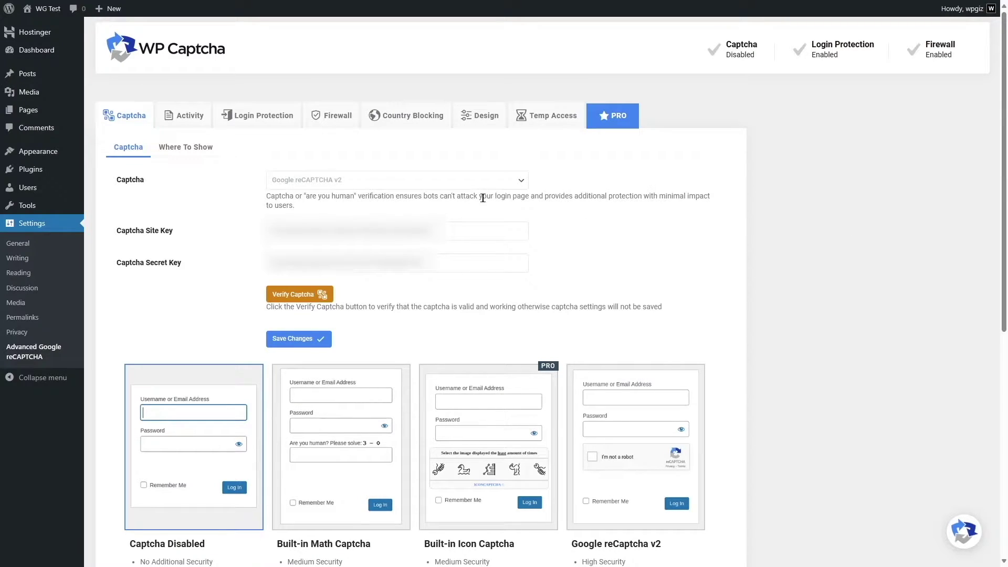
{"action": "left_click", "coordinate": [294, 339]}
{"action": "left_click", "coordinate": [312, 299]}
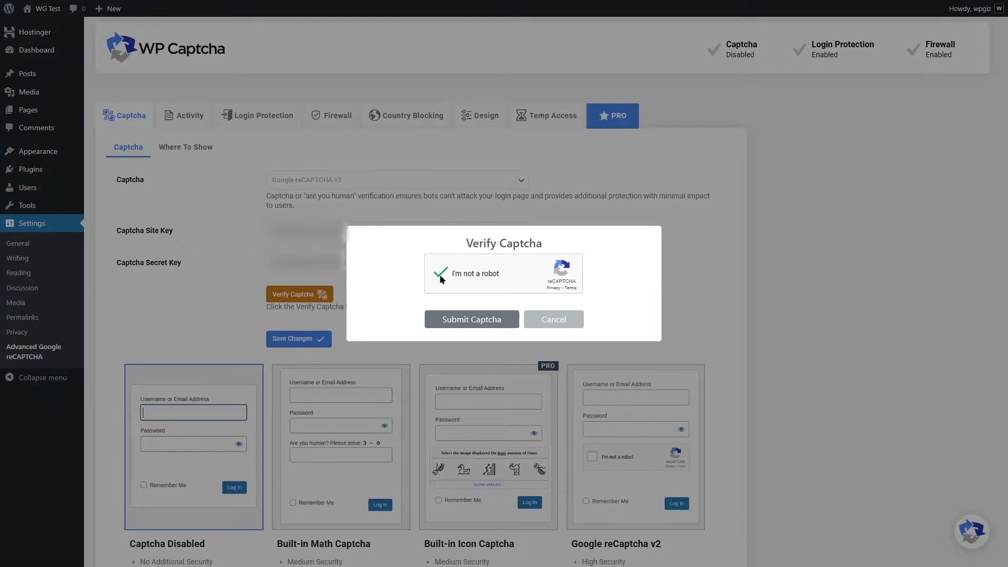
{"action": "left_click", "coordinate": [458, 321]}
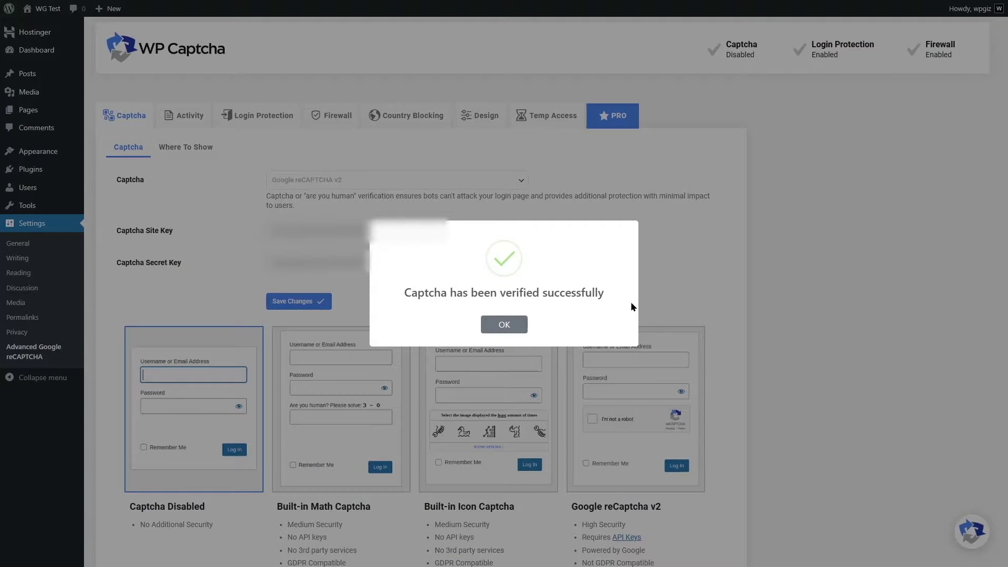
{"action": "left_click", "coordinate": [504, 325]}
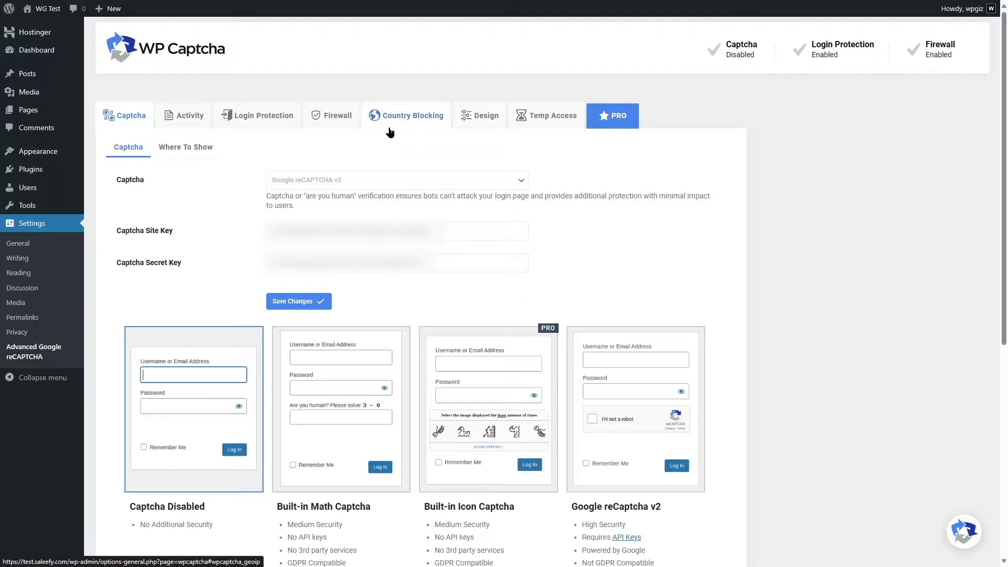
Select the Google reCaptcha v2 preview card and verify the captcha again with the "I'm not a robot" check
{"action": "scroll", "coordinate": [389, 131], "scroll_direction": "down", "scroll_amount": 3}
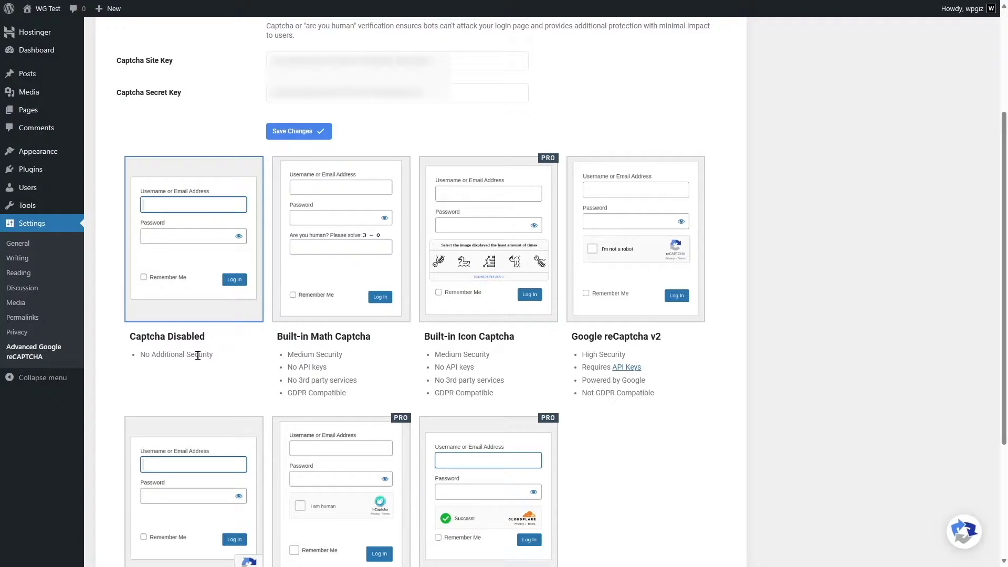
{"action": "left_click", "coordinate": [616, 244]}
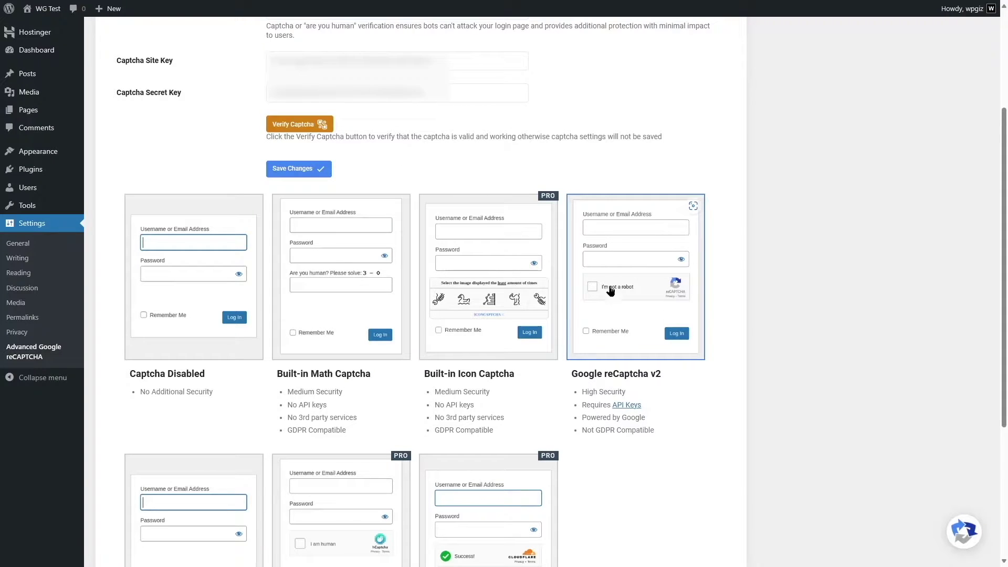
{"action": "scroll", "coordinate": [630, 263], "scroll_direction": "up", "scroll_amount": 3}
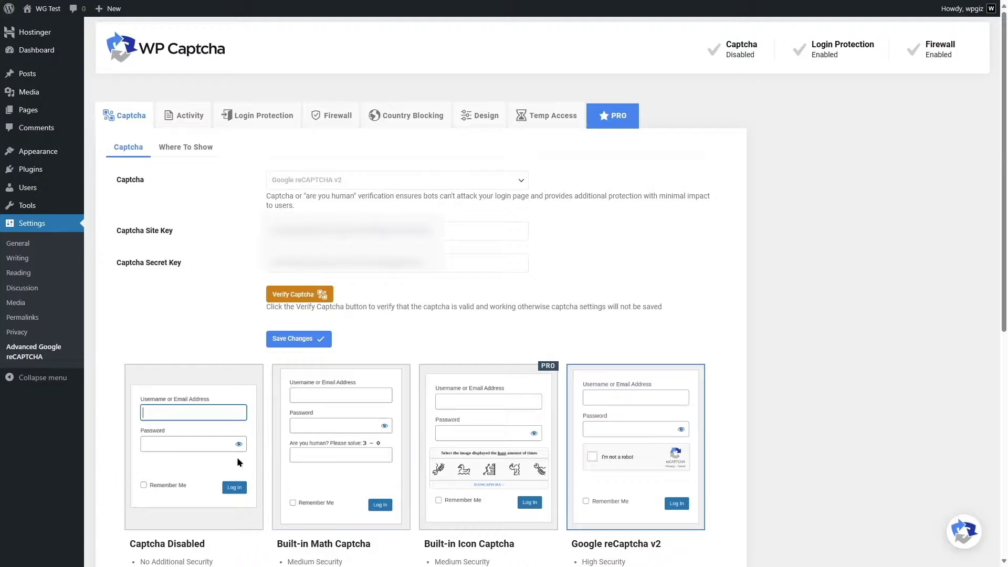
{"action": "left_click", "coordinate": [304, 295]}
{"action": "left_click", "coordinate": [441, 274]}
{"action": "left_click", "coordinate": [472, 317]}
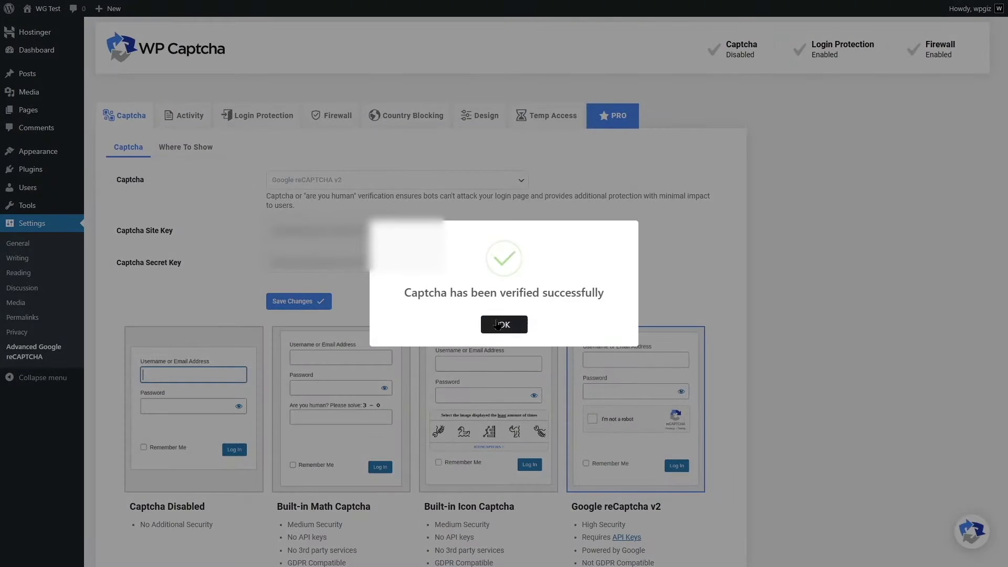
{"action": "left_click", "coordinate": [498, 320]}
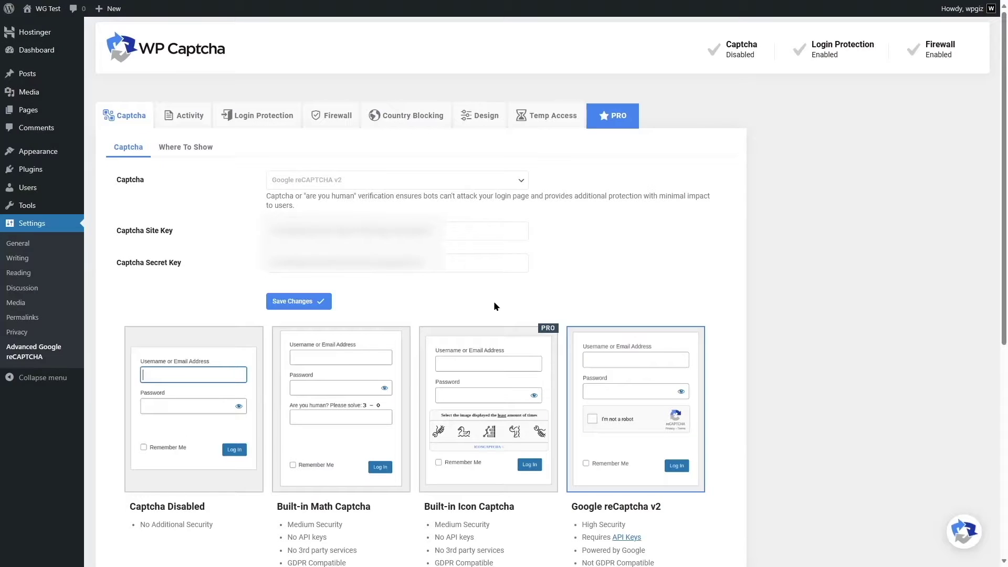
Save the Google reCAPTCHA v2 captcha settings
{"action": "scroll", "coordinate": [676, 267], "scroll_direction": "down", "scroll_amount": 7}
{"action": "scroll", "coordinate": [677, 269], "scroll_direction": "up", "scroll_amount": 4}
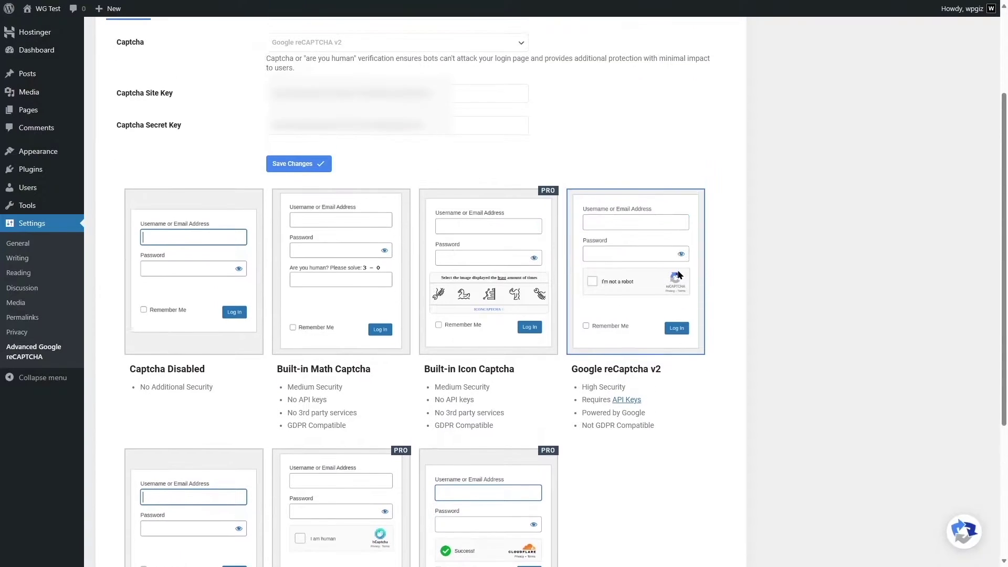
{"action": "scroll", "coordinate": [679, 275], "scroll_direction": "up", "scroll_amount": 3}
{"action": "left_click", "coordinate": [285, 302]}
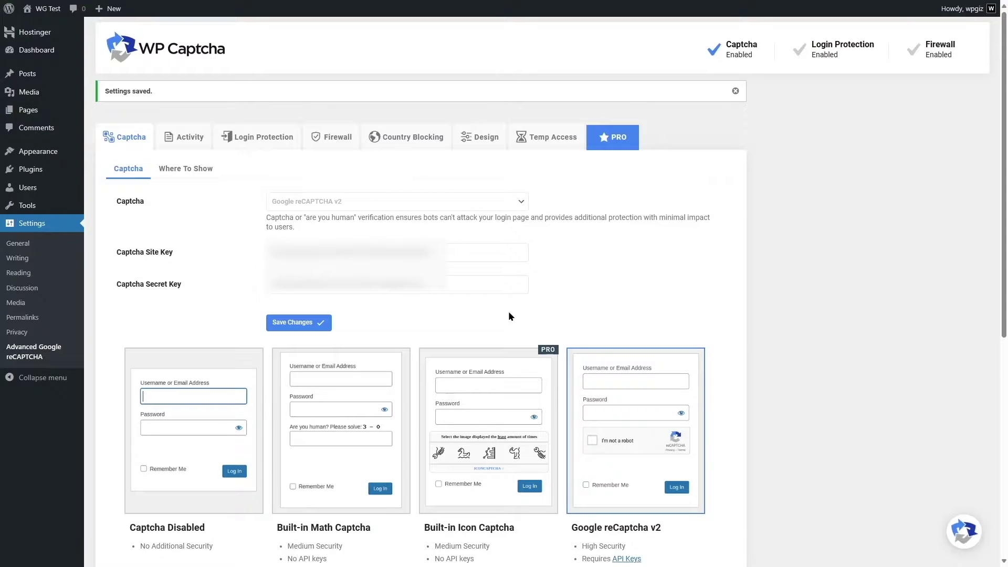
Save the captcha placement settings with the Login, Registration, Lost Password and Comment forms enabled
{"action": "left_click", "coordinate": [187, 174]}
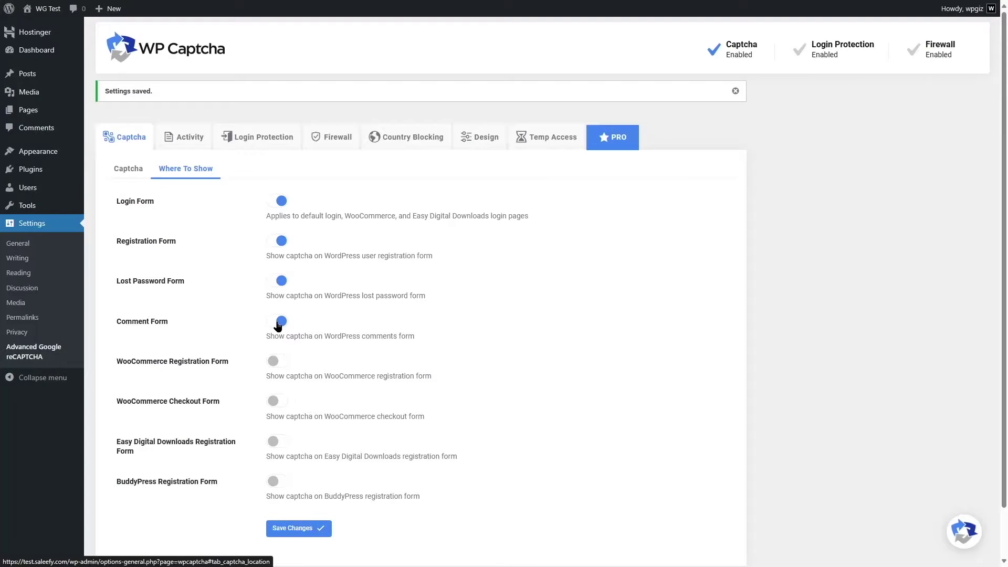
{"action": "left_click", "coordinate": [272, 531]}
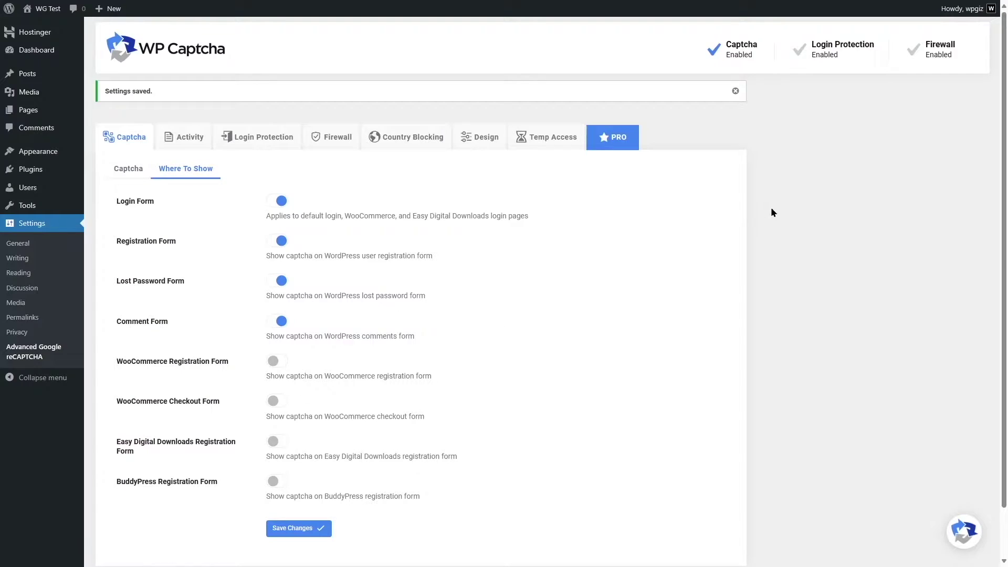
Log out of WordPress and check the captcha on the login page and the lost password page
{"action": "mouse_move", "coordinate": [985, 9]}
{"action": "left_click", "coordinate": [928, 65]}
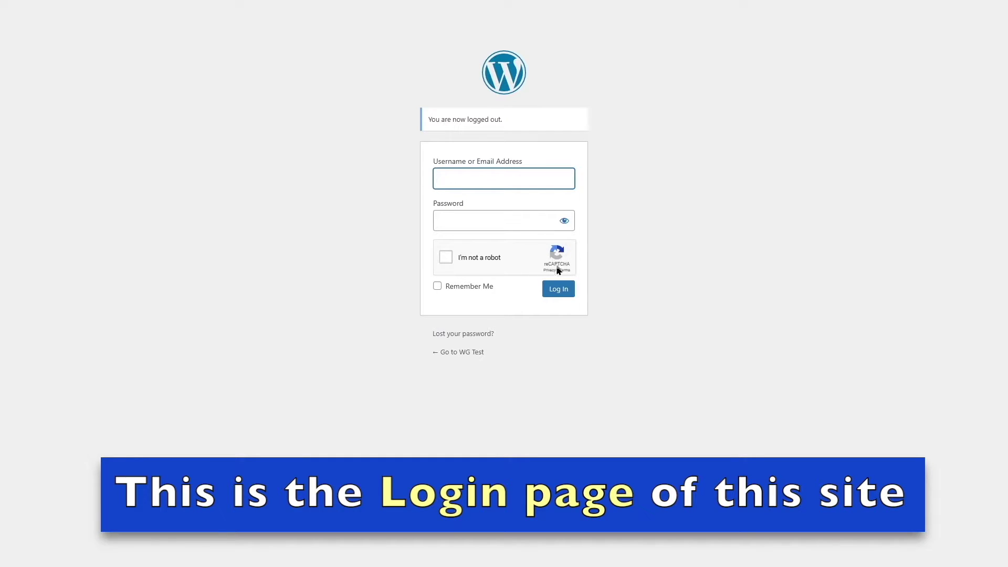
{"action": "left_click", "coordinate": [457, 335]}
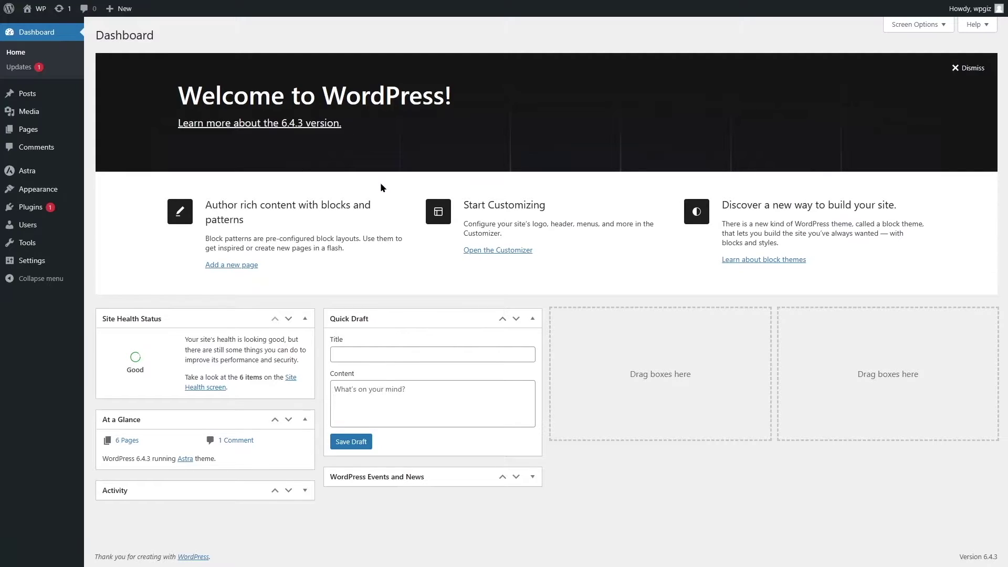
Allow anyone to register in the site's general membership settings and save the changes
{"action": "mouse_move", "coordinate": [47, 265]}
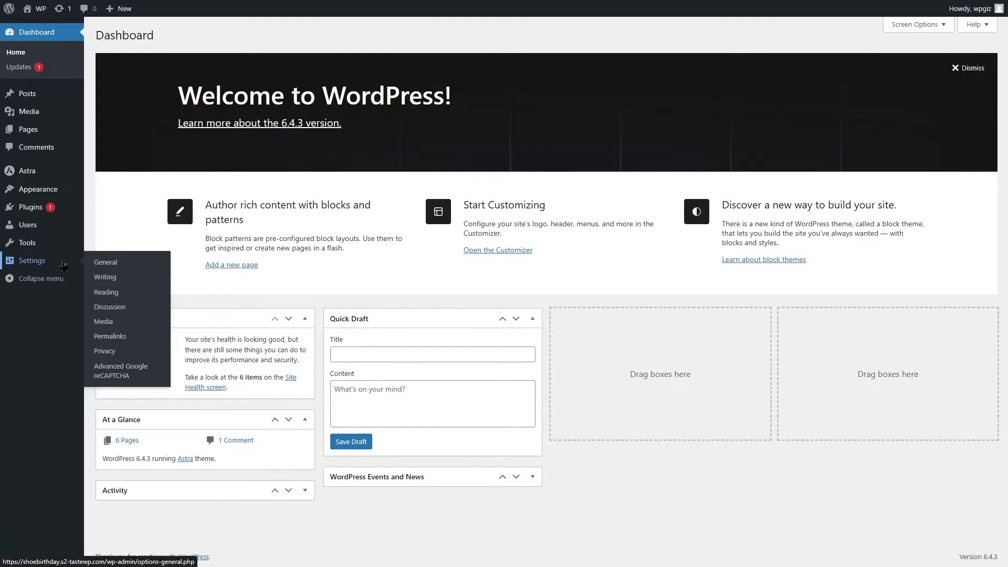
{"action": "left_click", "coordinate": [118, 266]}
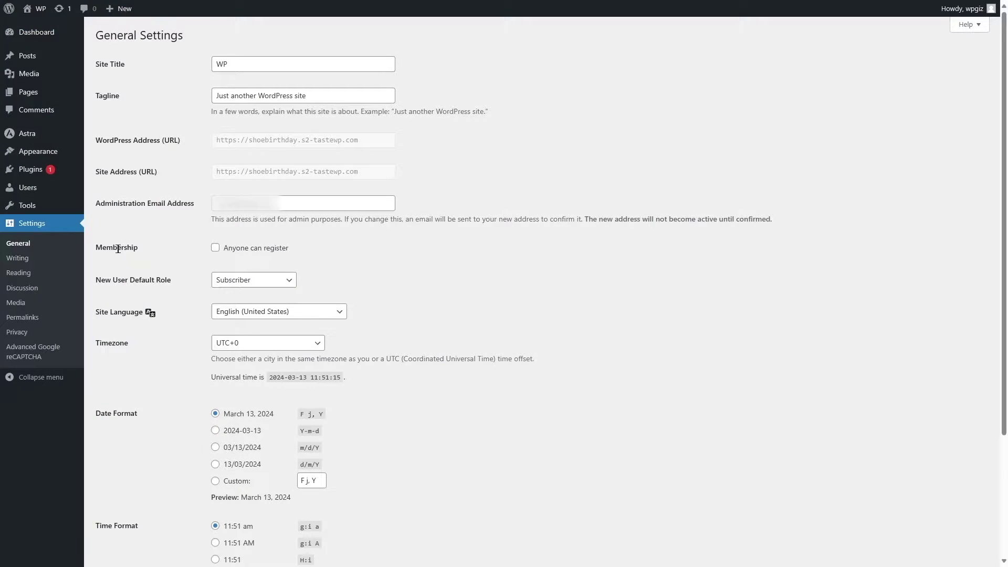
{"action": "left_click", "coordinate": [215, 250]}
{"action": "scroll", "coordinate": [190, 329], "scroll_direction": "down", "scroll_amount": 3}
{"action": "left_click", "coordinate": [138, 512]}
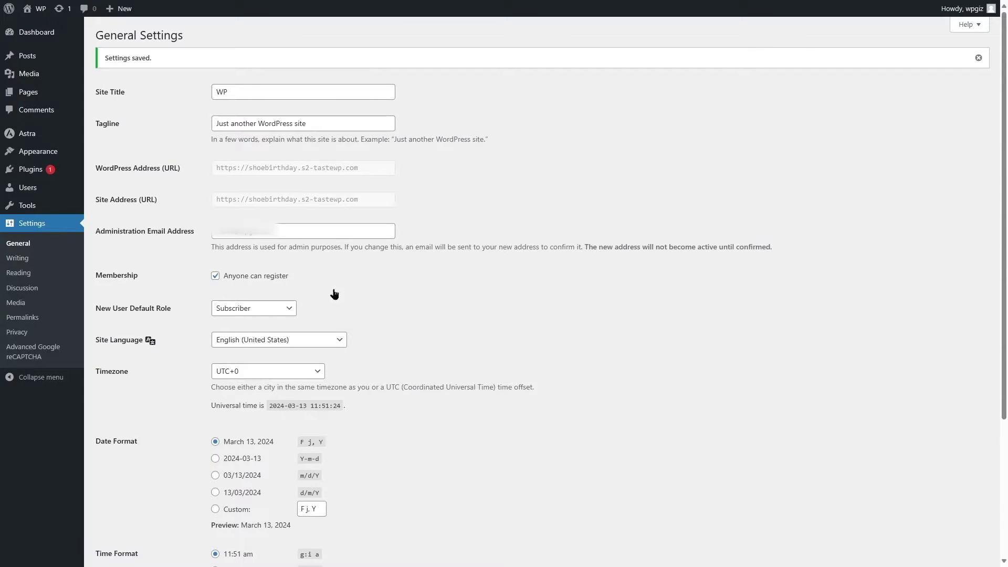
Log out of the site and open the registration page from the login form to check its captcha
{"action": "mouse_move", "coordinate": [954, 22]}
{"action": "left_click", "coordinate": [933, 61]}
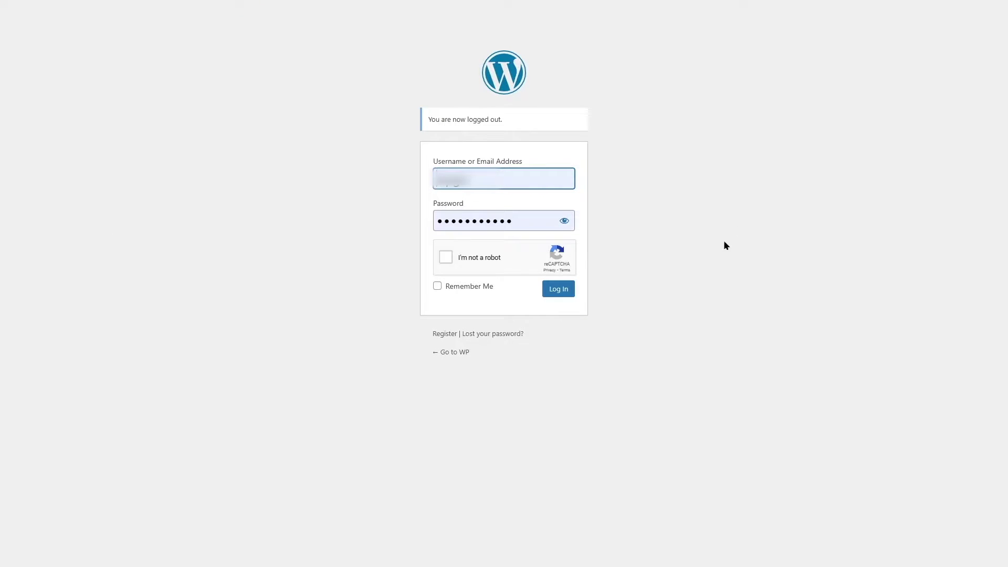
{"action": "left_click", "coordinate": [445, 335]}
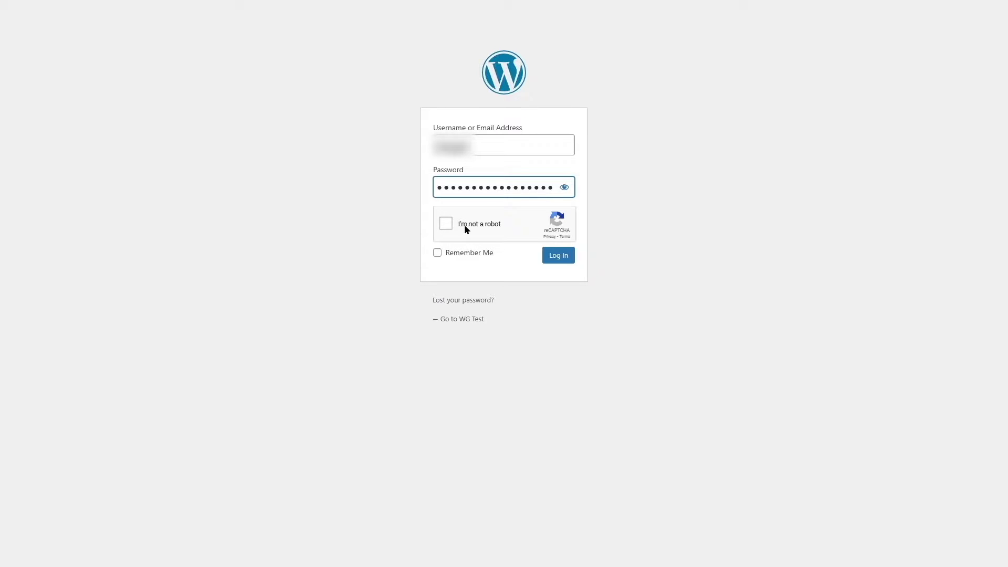
Complete the "I'm not a robot" check and log in to the WordPress site
{"action": "left_click", "coordinate": [447, 224]}
{"action": "left_click", "coordinate": [561, 257]}
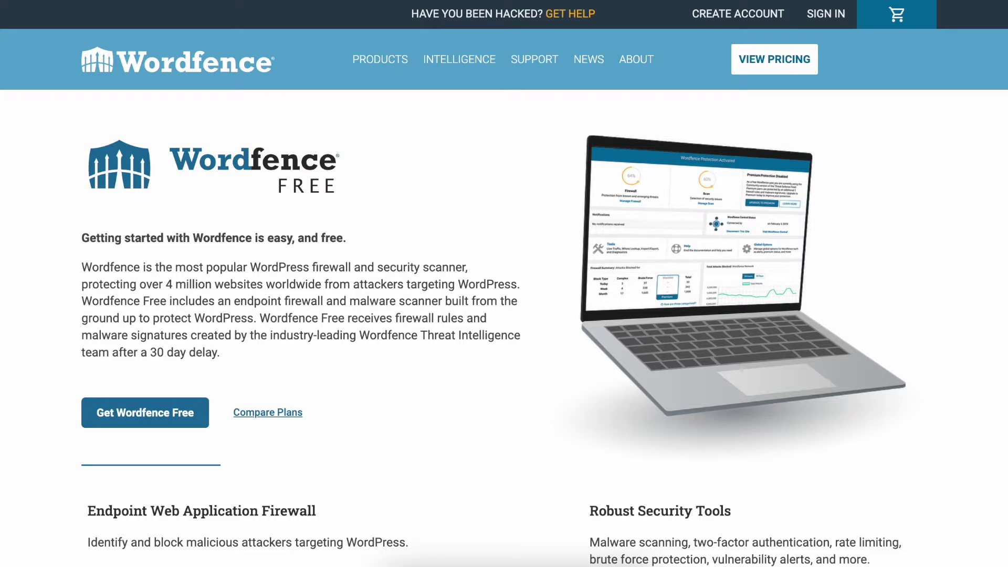
Read through the feature overview on the Wordfence Free product page
{"action": "scroll", "coordinate": [504, 326], "scroll_direction": "down", "scroll_amount": 4}
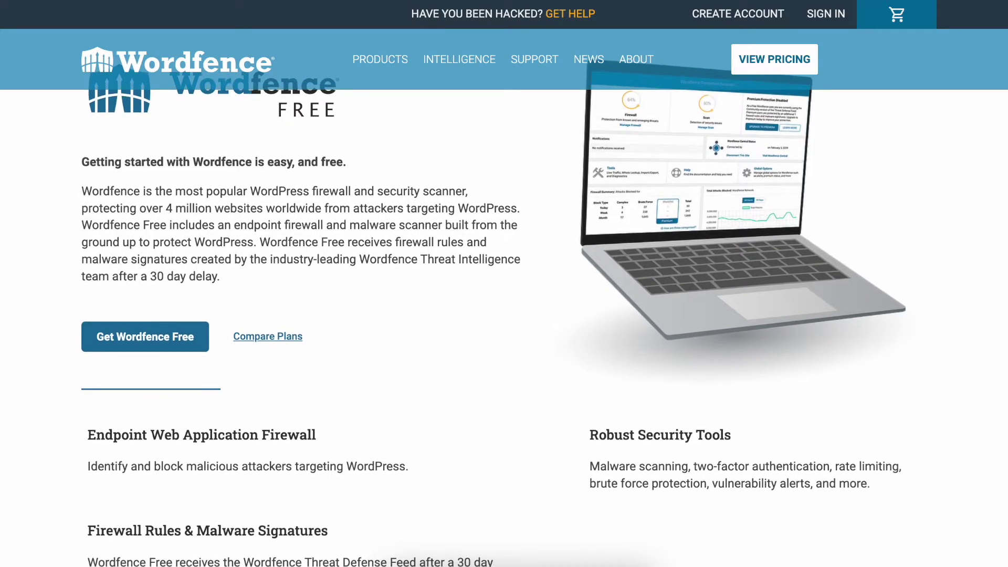
{"action": "scroll", "coordinate": [504, 325], "scroll_direction": "down", "scroll_amount": 8}
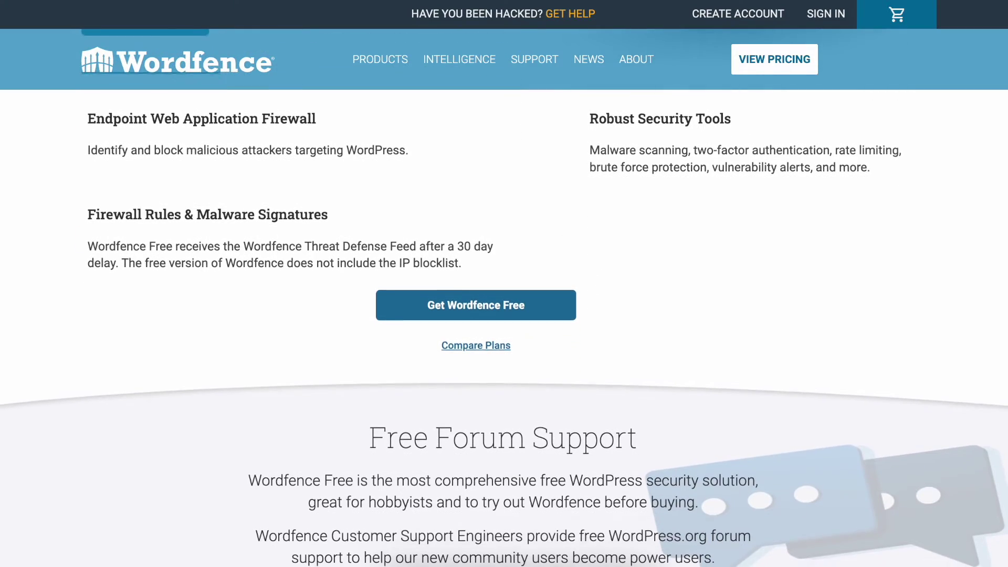
{"action": "scroll", "coordinate": [504, 326], "scroll_direction": "down", "scroll_amount": 6}
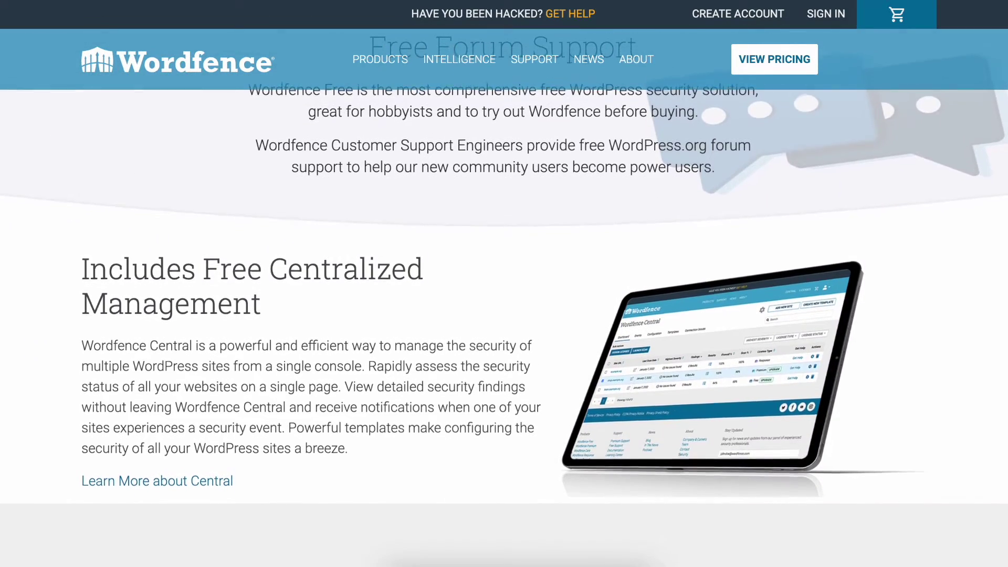
{"action": "scroll", "coordinate": [504, 326], "scroll_direction": "down", "scroll_amount": 6}
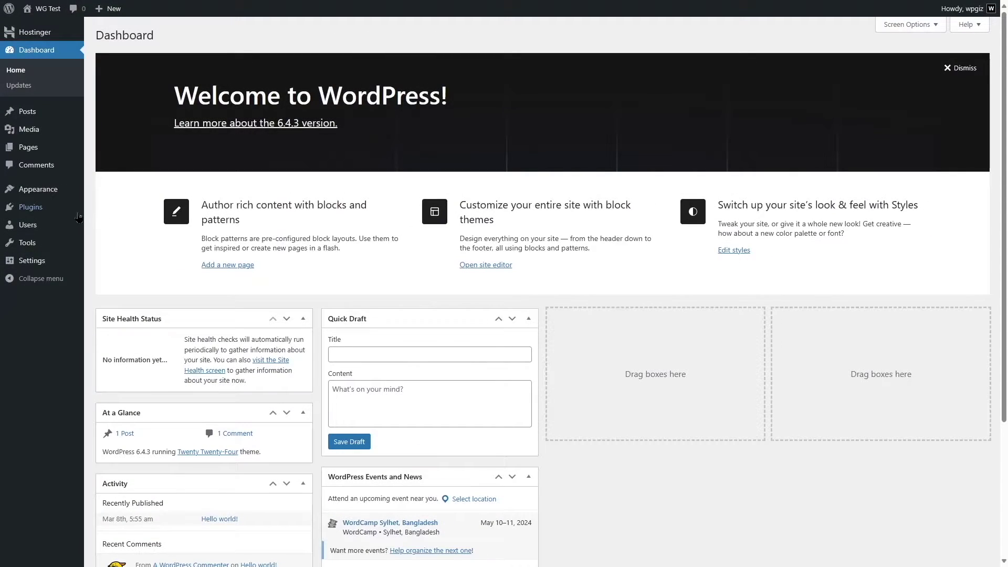
Search the WordPress plugins for WordFence, install and activate Wordfence Security, and open its dashboard
{"action": "mouse_move", "coordinate": [59, 215]}
{"action": "left_click", "coordinate": [128, 225]}
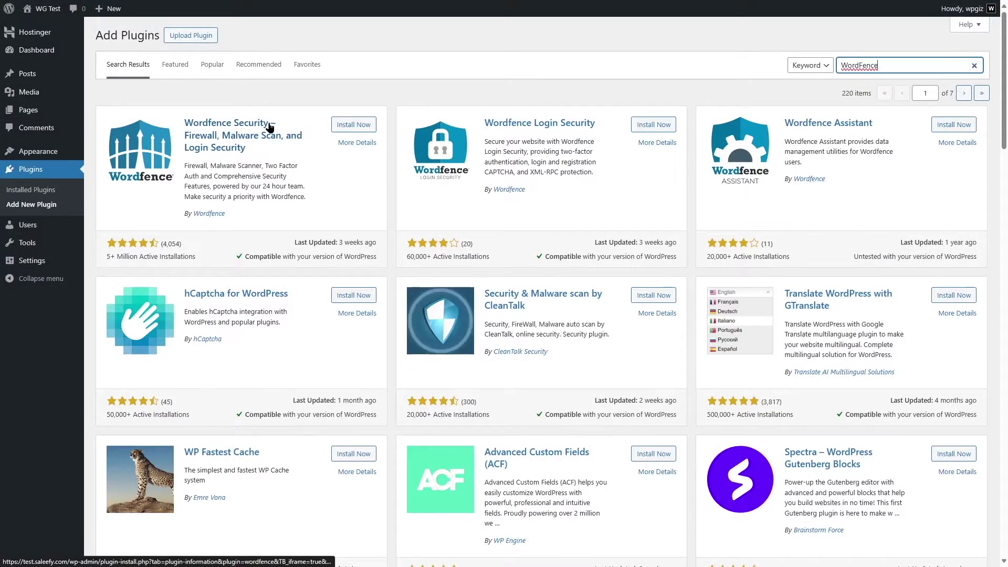
{"action": "left_click", "coordinate": [352, 127]}
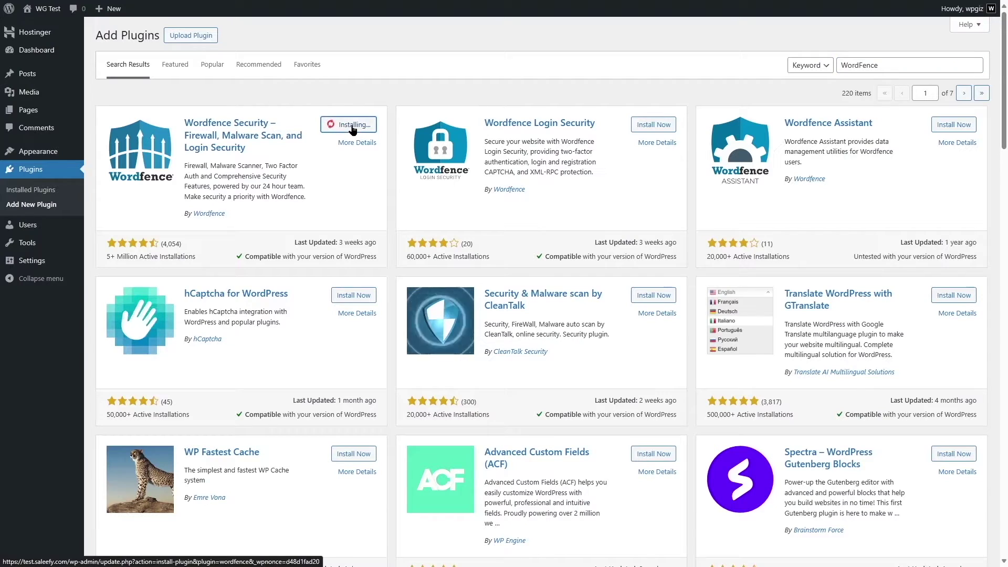
{"action": "left_click", "coordinate": [359, 124]}
{"action": "left_click", "coordinate": [21, 286]}
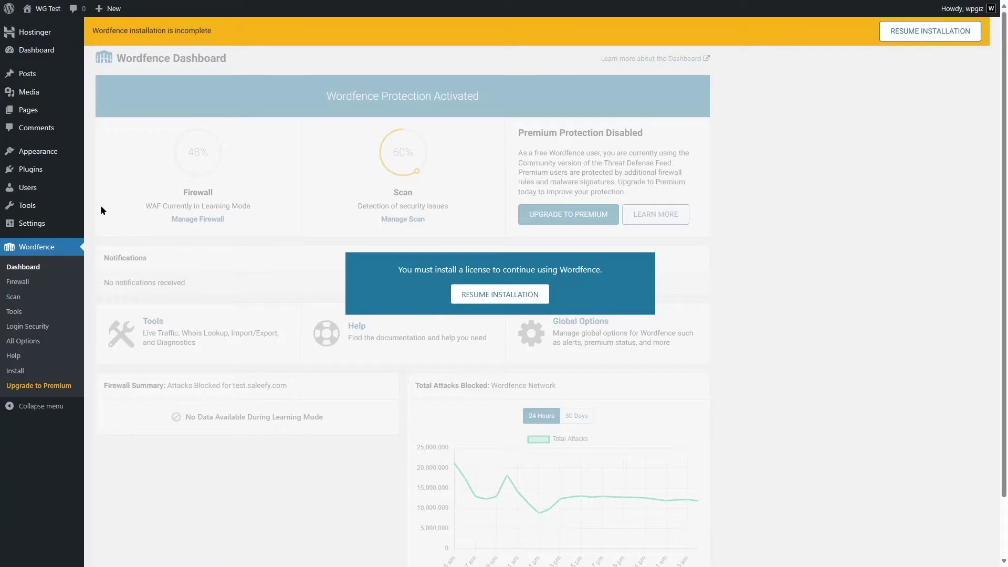
Set the Advanced Google reCAPTCHA plugin's captcha type to Disabled and save the changes
{"action": "mouse_move", "coordinate": [46, 230]}
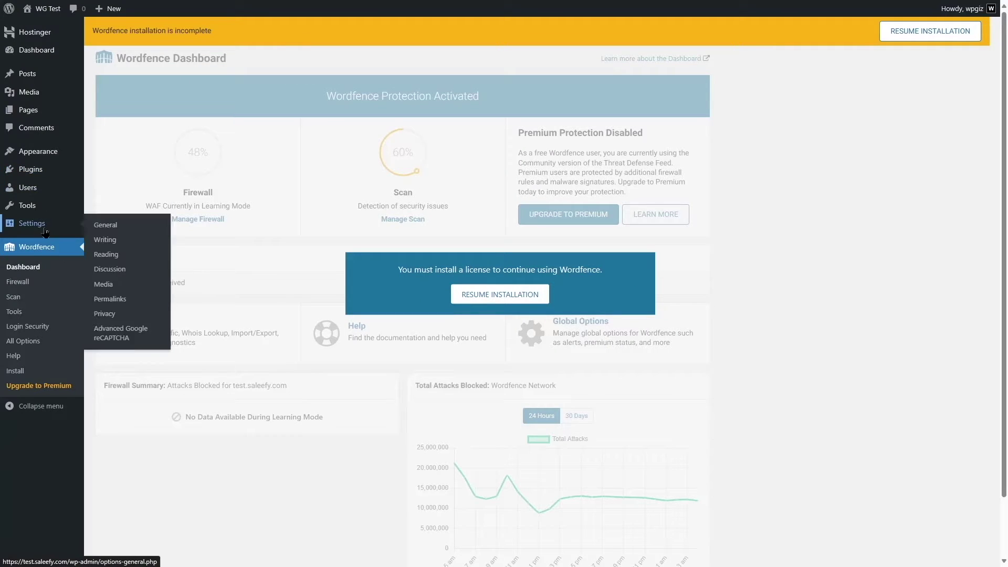
{"action": "left_click", "coordinate": [142, 341]}
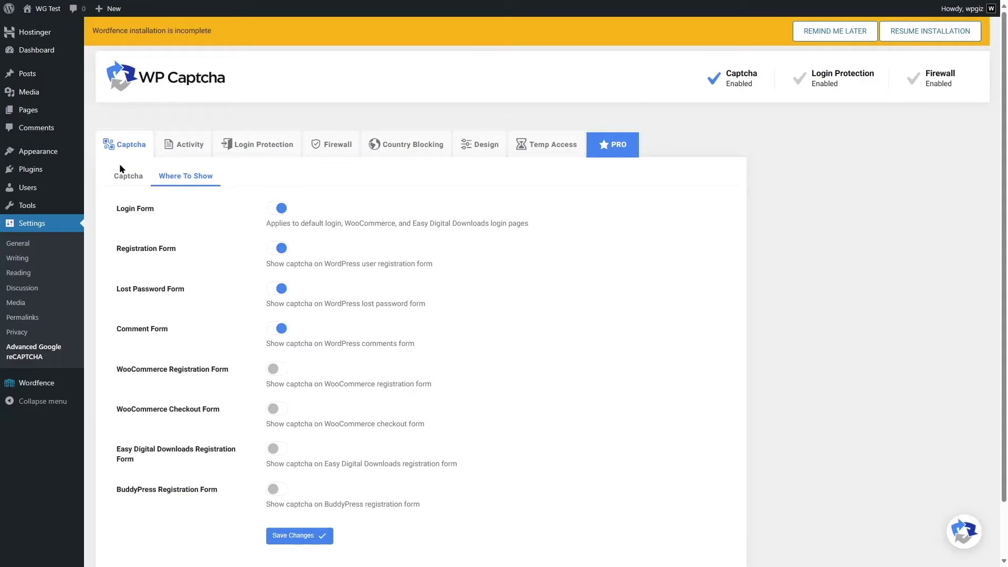
{"action": "left_click", "coordinate": [125, 174]}
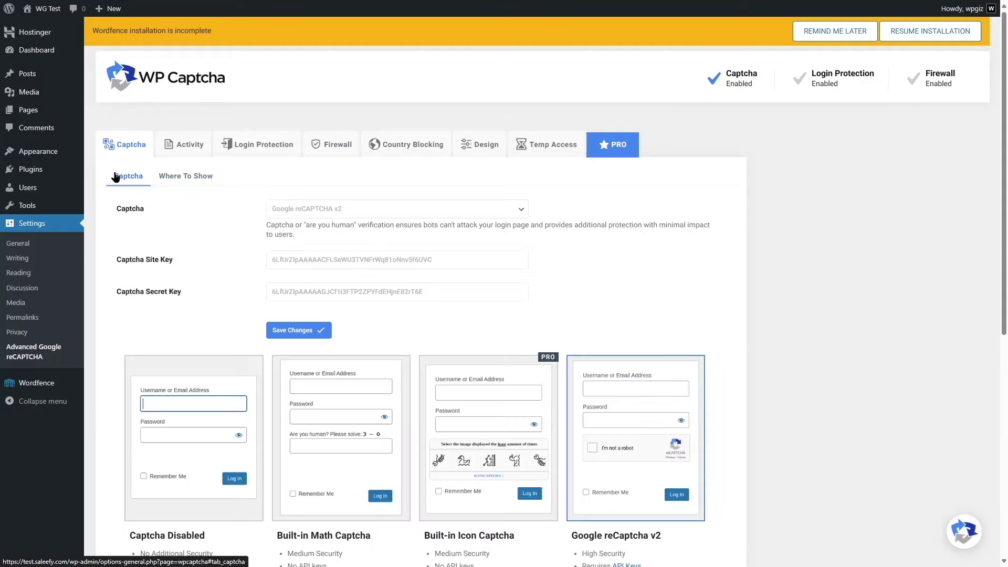
{"action": "left_click", "coordinate": [355, 213]}
{"action": "left_click", "coordinate": [305, 226]}
{"action": "left_click", "coordinate": [306, 267]}
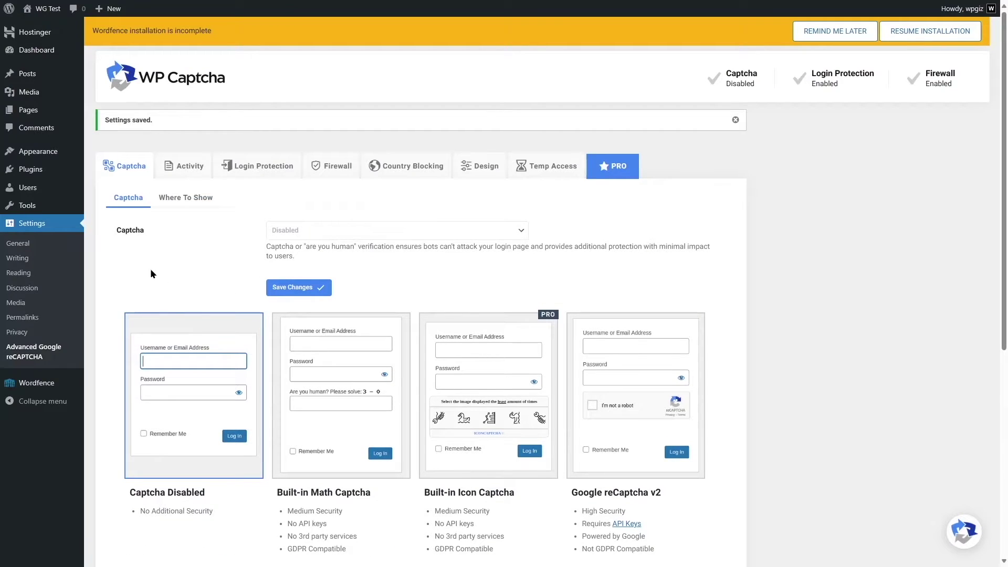
Enable reCAPTCHA on the login and user registration pages in Wordfence's Login Security settings
{"action": "left_click", "coordinate": [48, 389]}
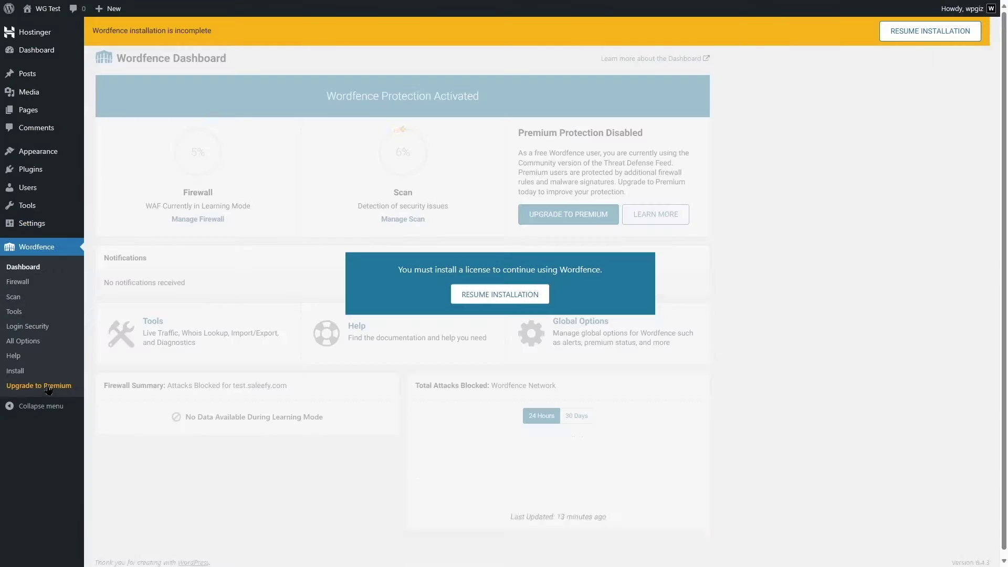
{"action": "left_click", "coordinate": [51, 326]}
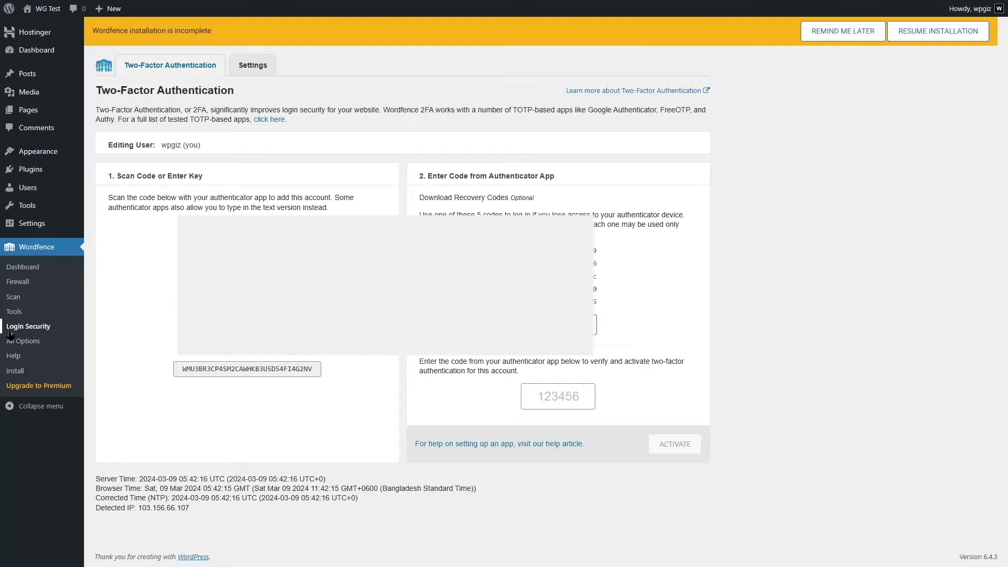
{"action": "left_click", "coordinate": [253, 66]}
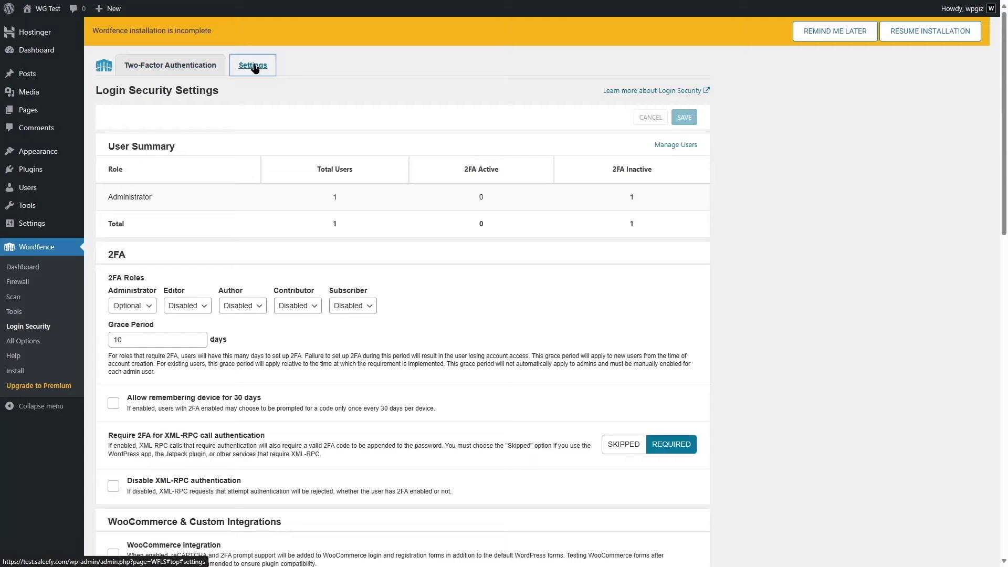
{"action": "scroll", "coordinate": [290, 210], "scroll_direction": "down", "scroll_amount": 10}
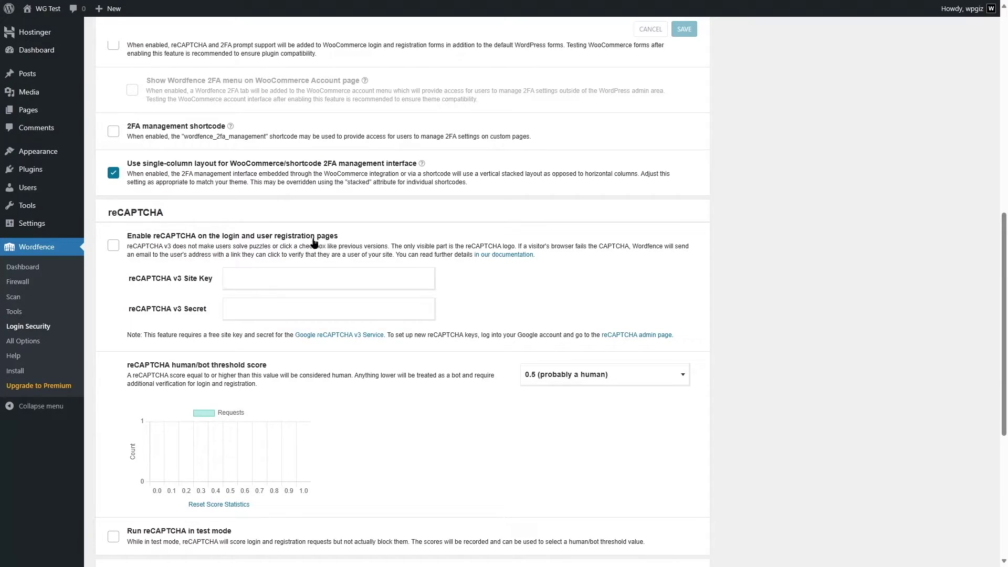
{"action": "left_click", "coordinate": [113, 246]}
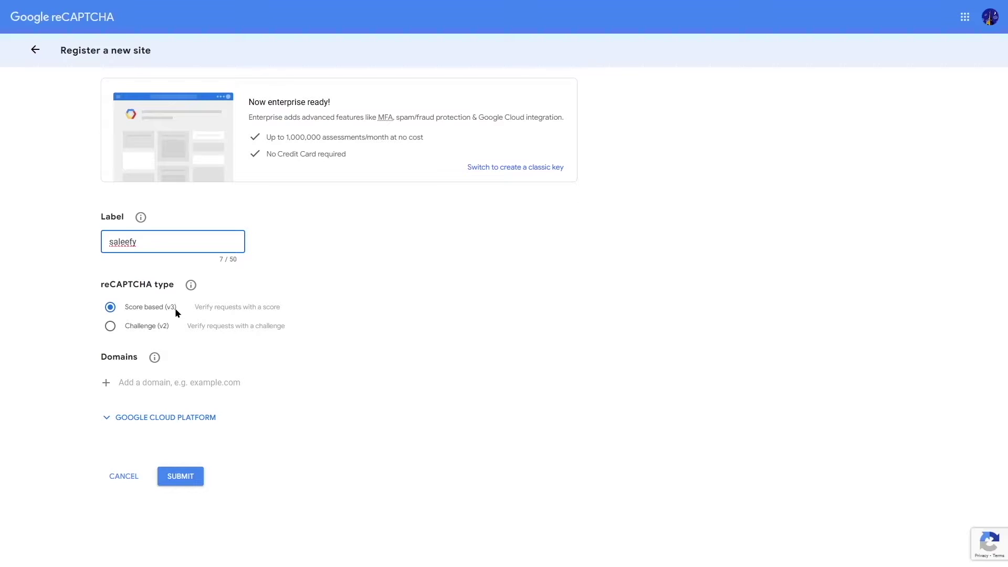
Register the domain test.saleefy.com in Google reCAPTCHA as a score-based (v3) site labelled saleefy
{"action": "left_click", "coordinate": [159, 379]}
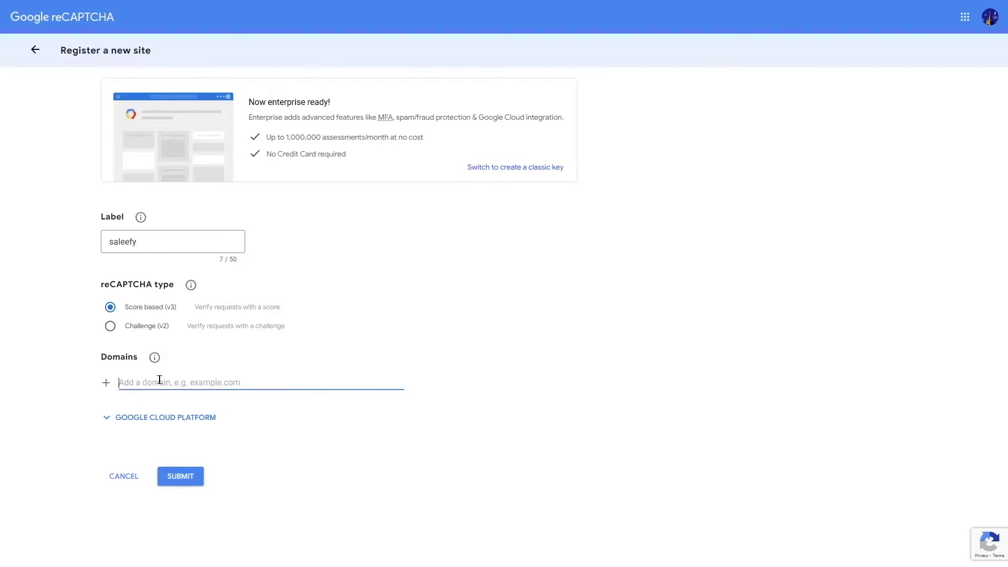
{"action": "type", "text": "test.saleefy.com"}
{"action": "left_click", "coordinate": [195, 480]}
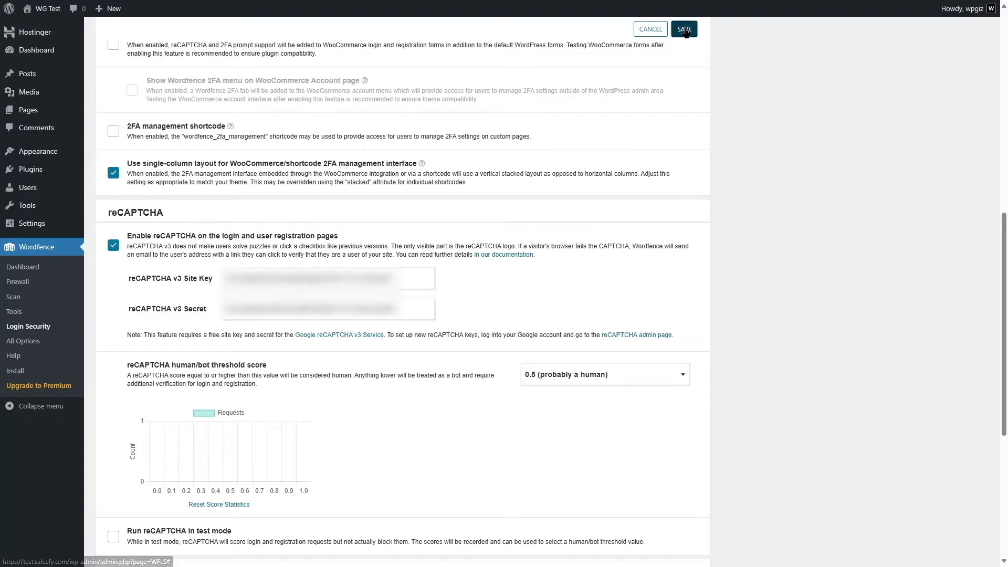
Save the Wordfence Login Security settings with the reCAPTCHA v3 keys and log out of WordPress
{"action": "left_click", "coordinate": [684, 30]}
{"action": "mouse_move", "coordinate": [960, 8]}
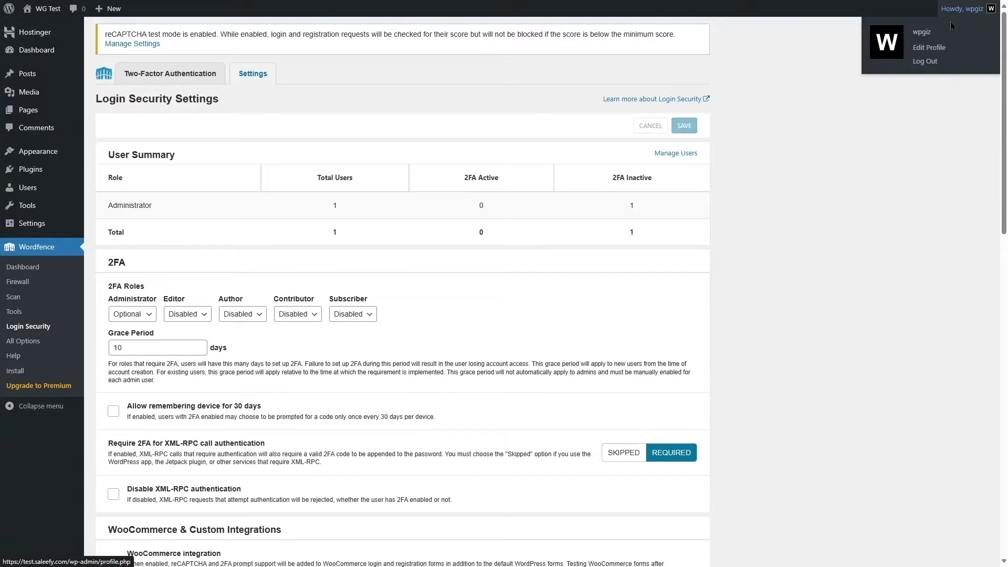
{"action": "left_click", "coordinate": [933, 67]}
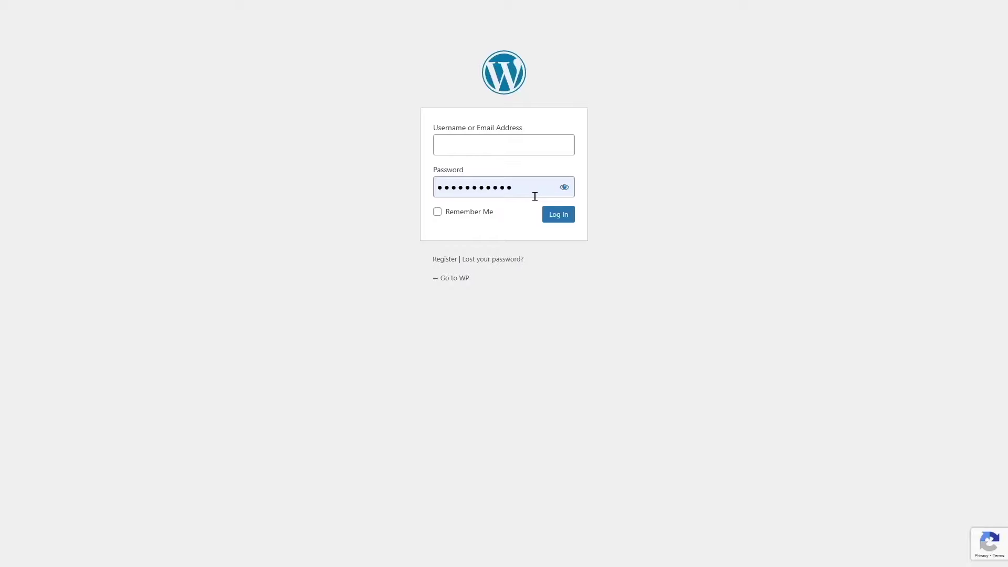
Check the reCAPTCHA v3 badge on the login, registration and lost password pages, ending back at the login form
{"action": "mouse_move", "coordinate": [986, 543]}
{"action": "left_click", "coordinate": [440, 260]}
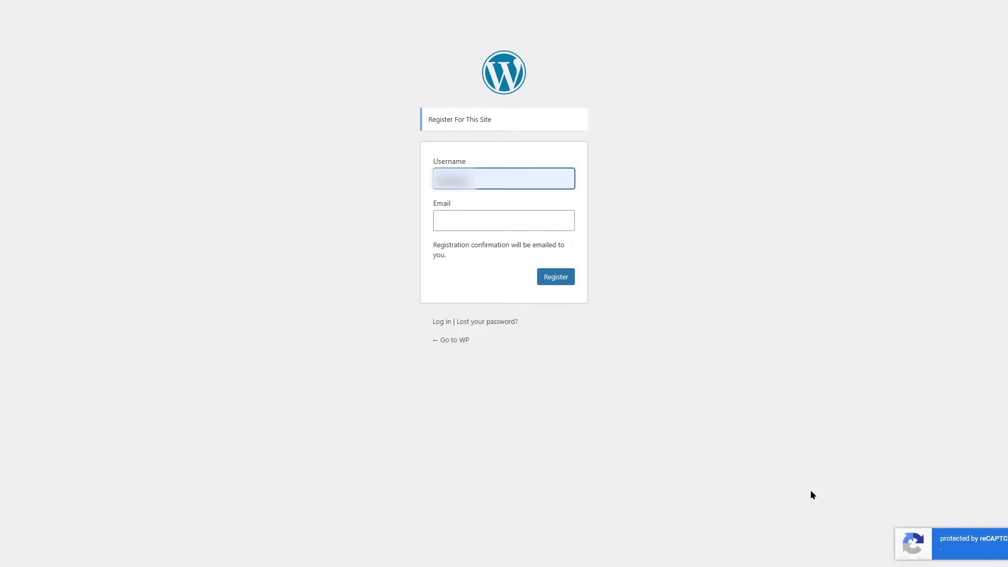
{"action": "left_click", "coordinate": [443, 321]}
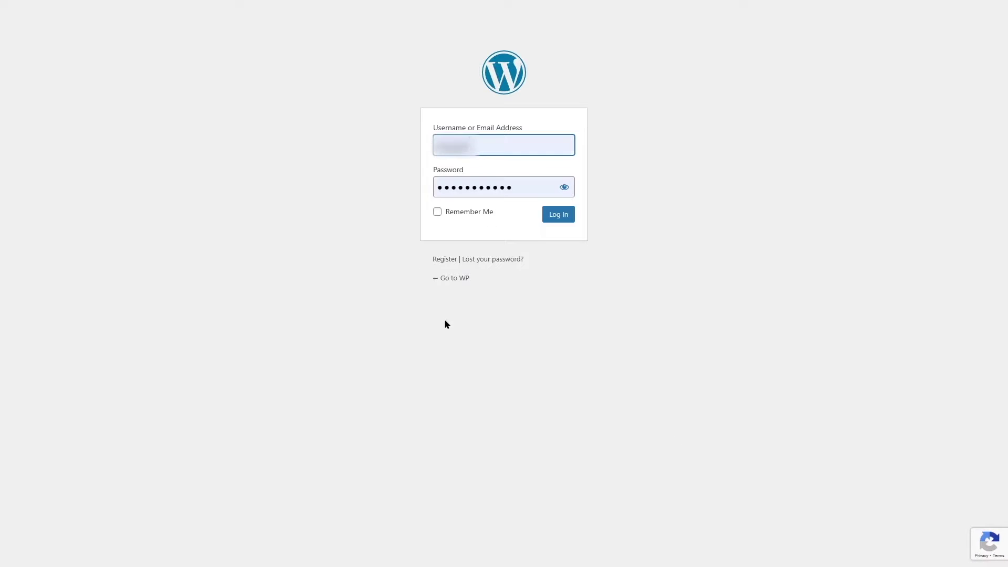
{"action": "left_click", "coordinate": [477, 262]}
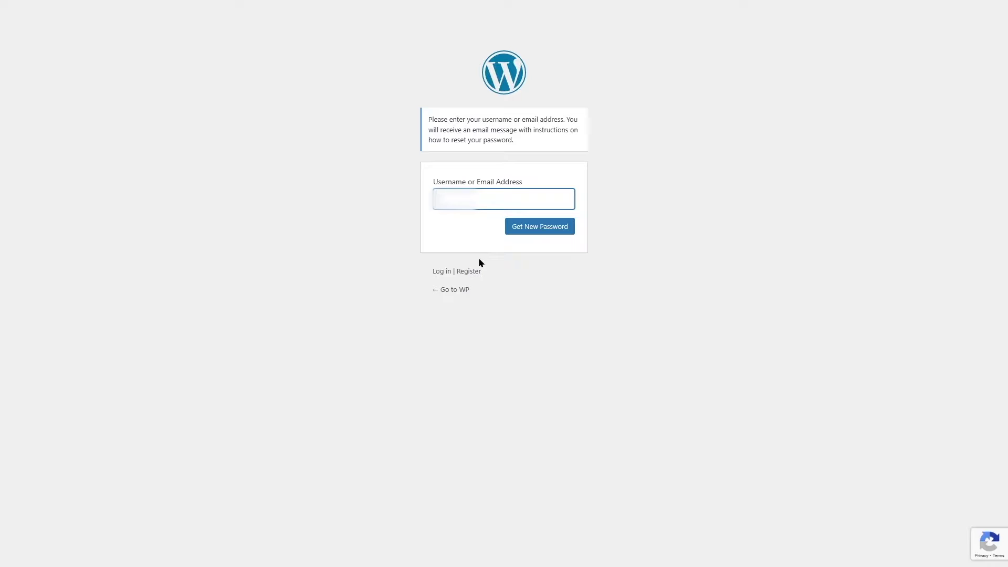
{"action": "mouse_move", "coordinate": [949, 545]}
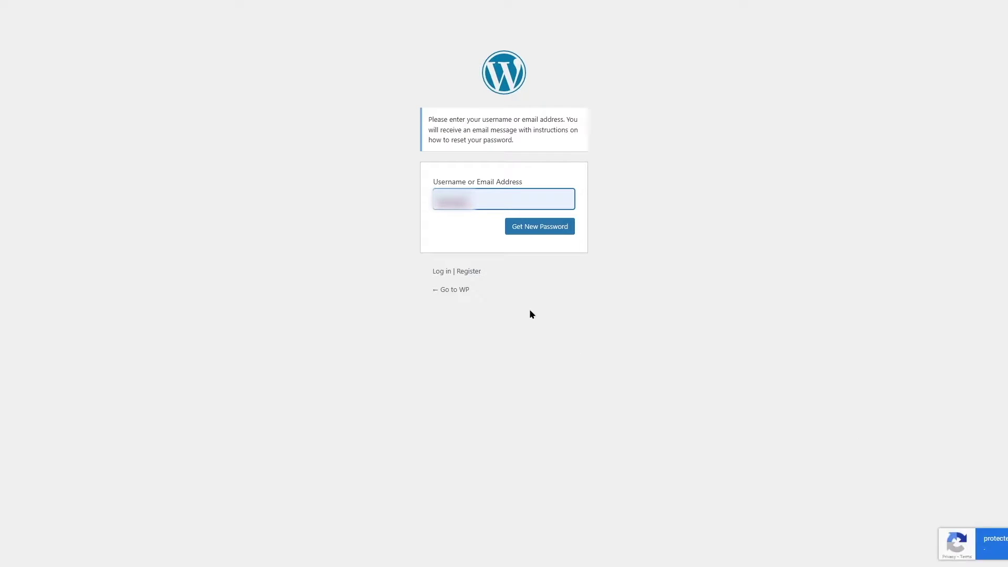
{"action": "left_click", "coordinate": [438, 271]}
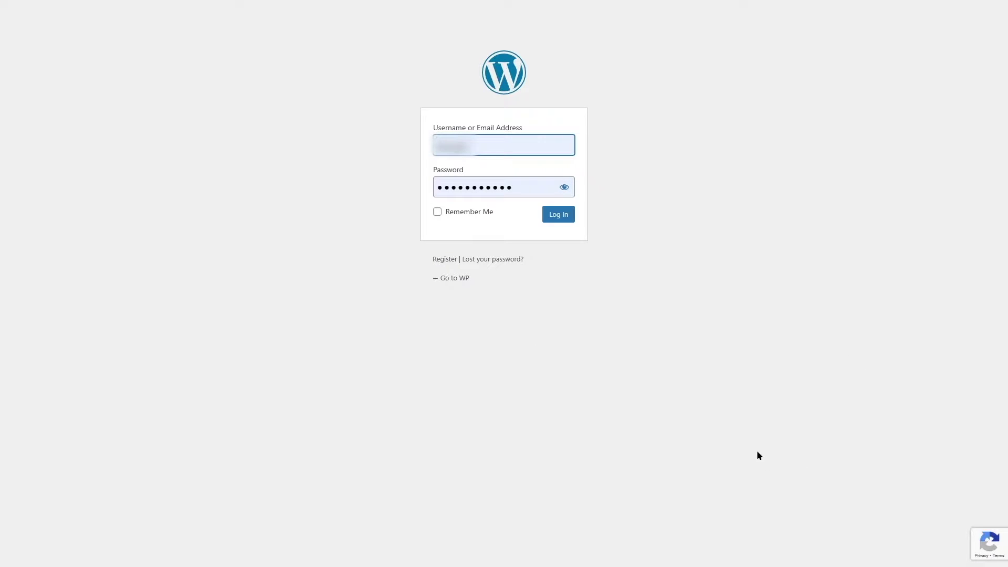
Log in to WordPress and open the reCAPTCHA section of Wordfence's Login Security settings
{"action": "mouse_move", "coordinate": [927, 538]}
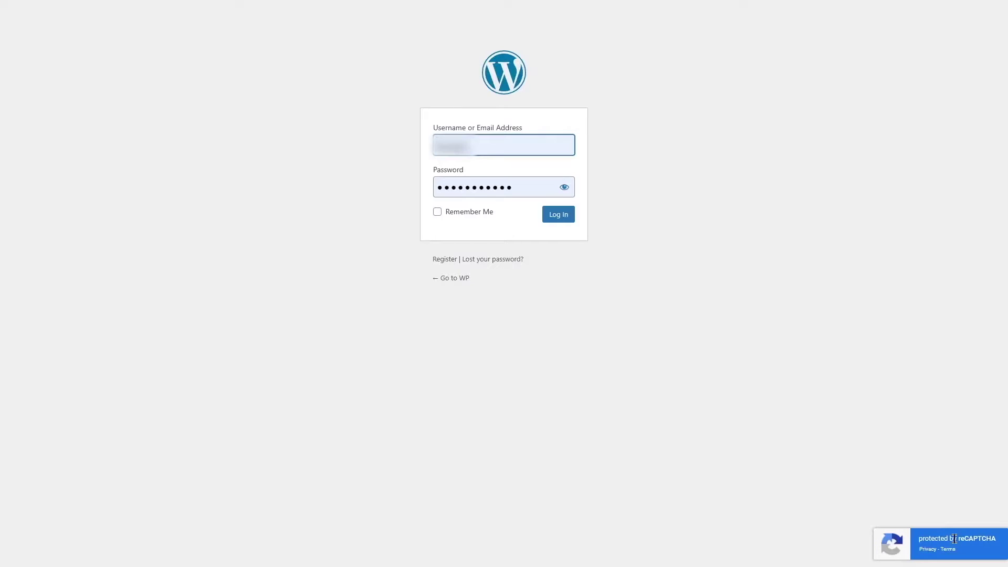
{"action": "left_click", "coordinate": [546, 213]}
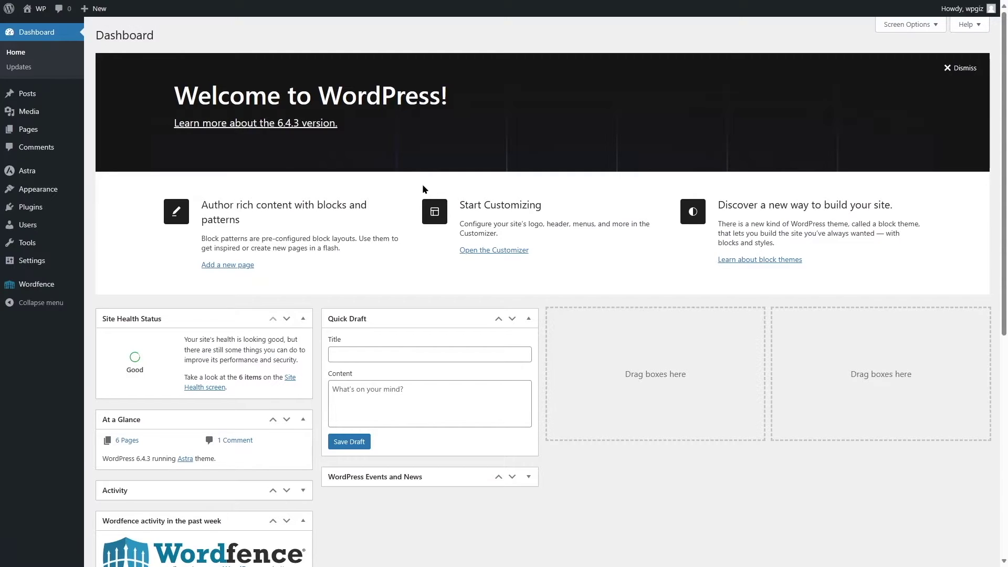
{"action": "mouse_move", "coordinate": [29, 287]}
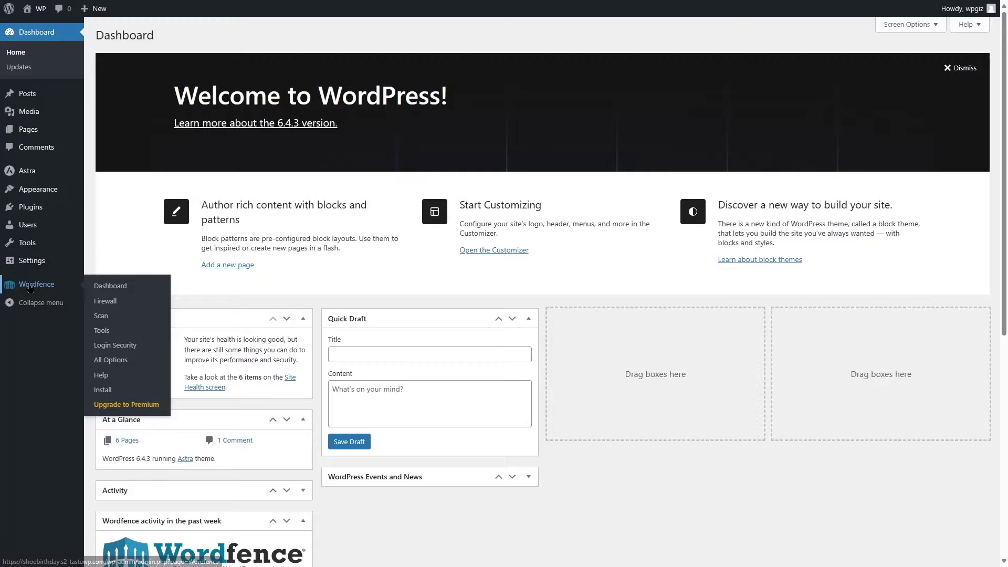
{"action": "left_click", "coordinate": [110, 346]}
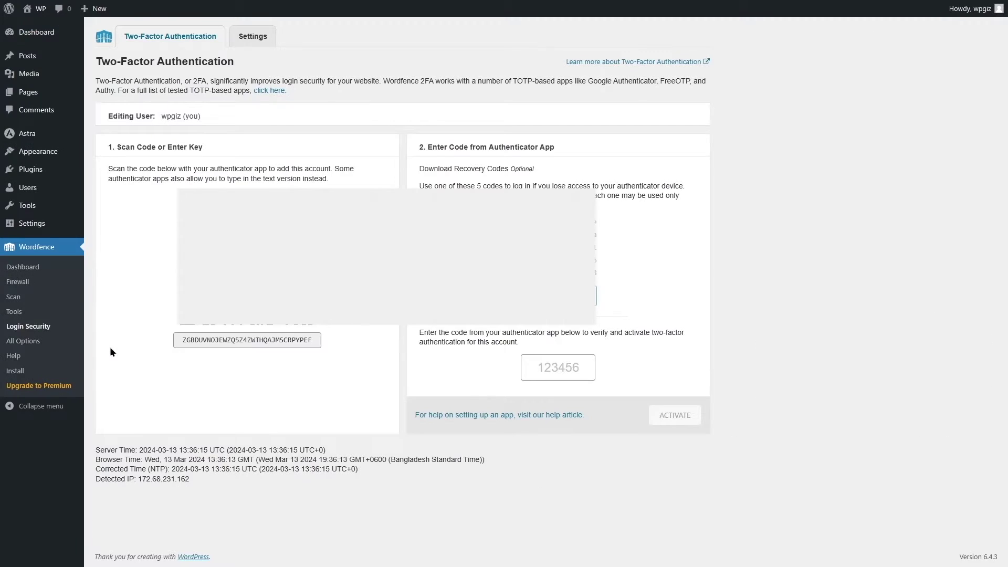
{"action": "left_click", "coordinate": [259, 38]}
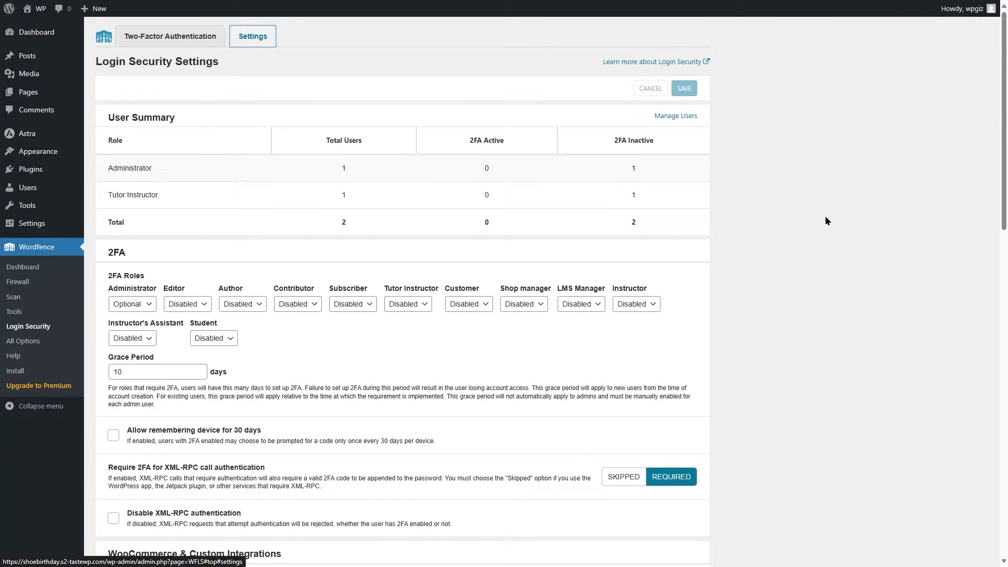
{"action": "left_click_drag", "start_coordinate": [1005, 126], "coordinate": [1006, 342]}
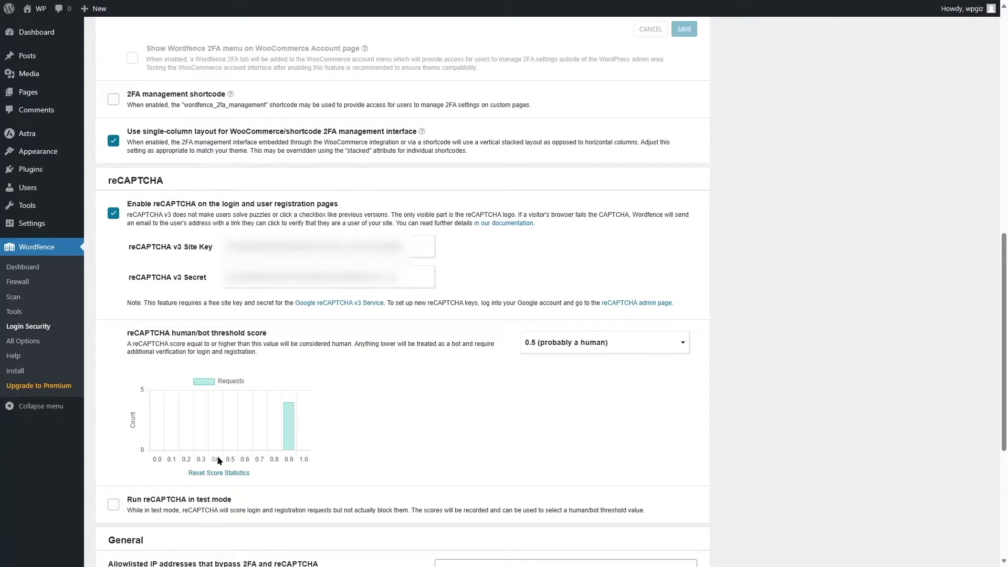
Examine the reCAPTCHA score statistics and the available human/bot threshold values in Wordfence
{"action": "mouse_move", "coordinate": [287, 415]}
{"action": "left_click", "coordinate": [656, 342]}
{"action": "mouse_move", "coordinate": [683, 376]}
{"action": "left_mouse_down"}
{"action": "mouse_move", "coordinate": [684, 406]}
{"action": "mouse_move", "coordinate": [686, 371]}
{"action": "left_mouse_up"}
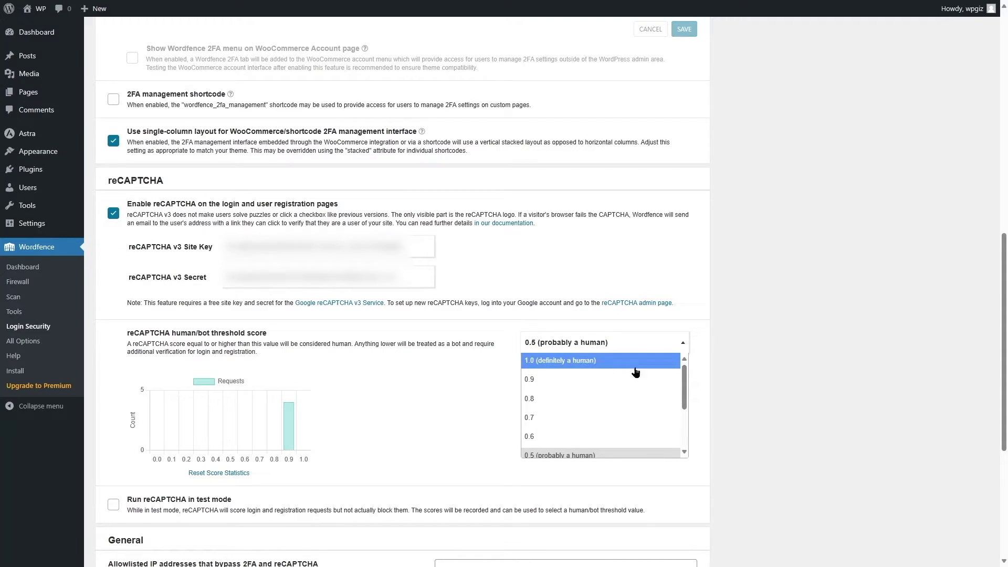
{"action": "scroll", "coordinate": [630, 378], "scroll_direction": "down", "scroll_amount": 3}
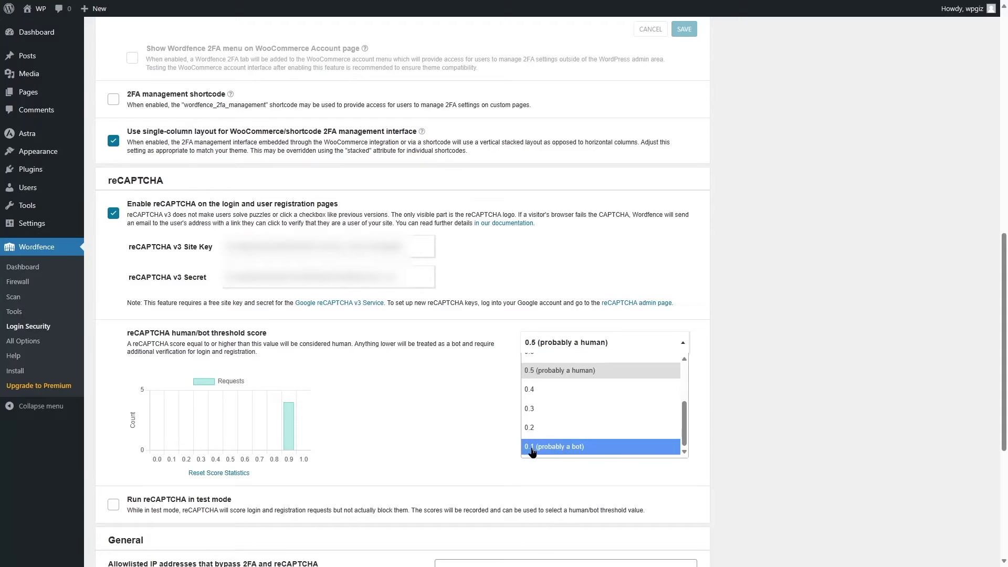
{"action": "left_click", "coordinate": [424, 421]}
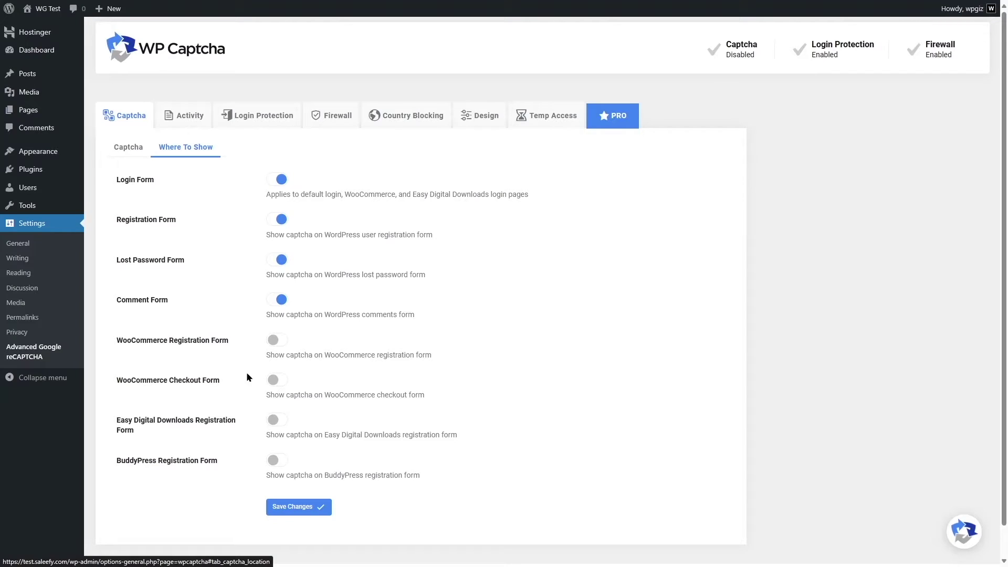
Search for WooCommerce among the new plugins on the WG Test site, install it and activate it
{"action": "mouse_move", "coordinate": [50, 171]}
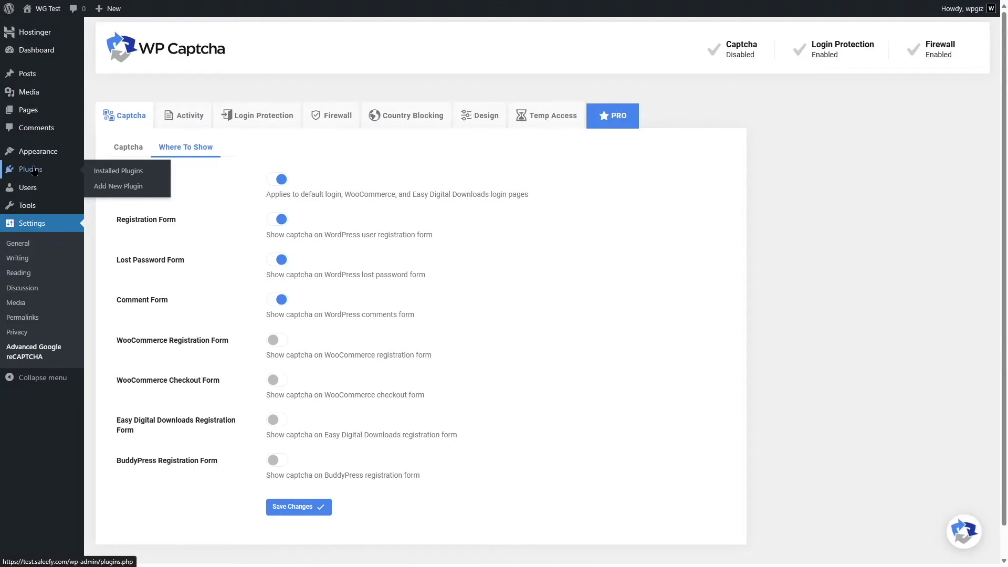
{"action": "left_click", "coordinate": [138, 190]}
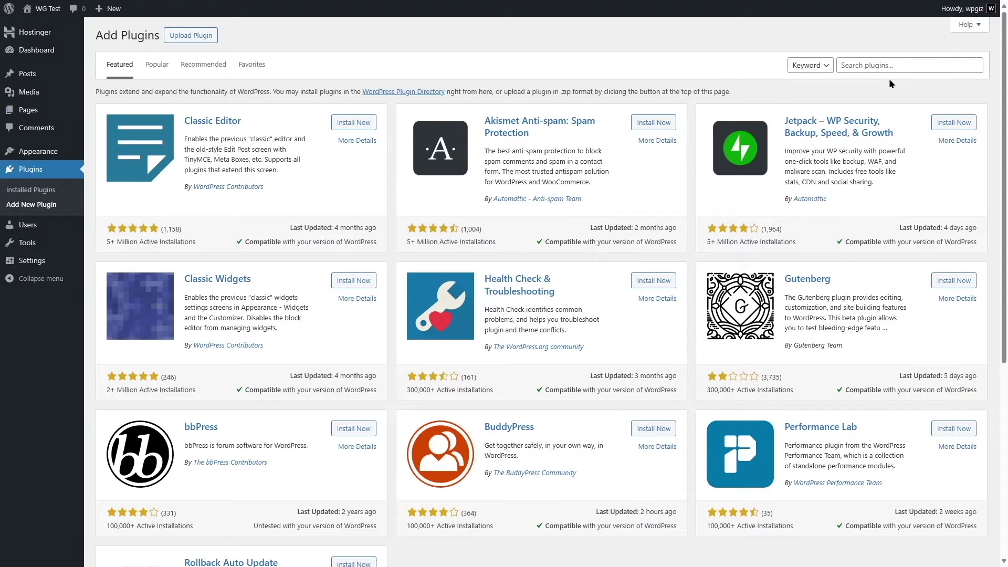
{"action": "left_click", "coordinate": [897, 64]}
{"action": "type", "text": "WooCommerce"}
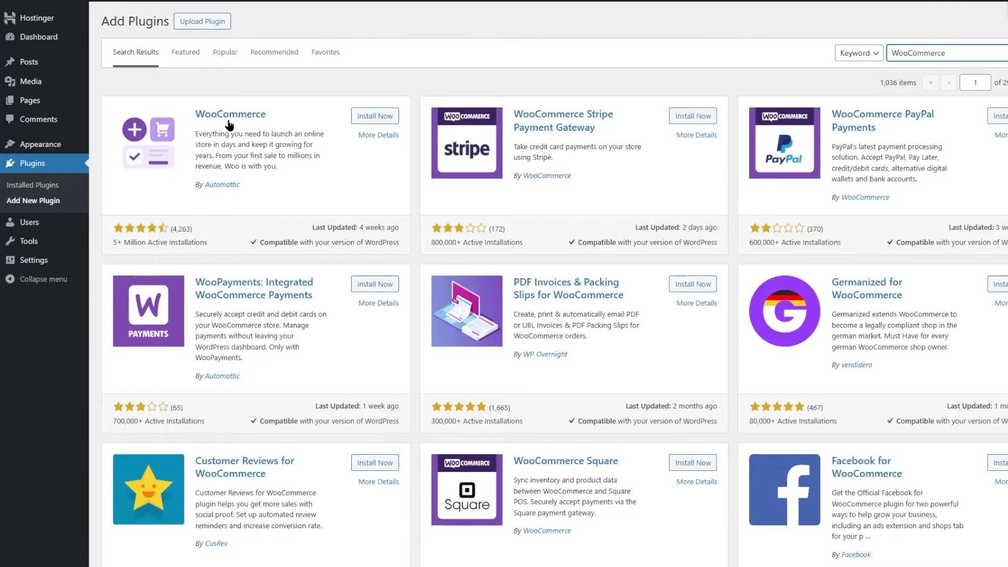
{"action": "left_click", "coordinate": [383, 119]}
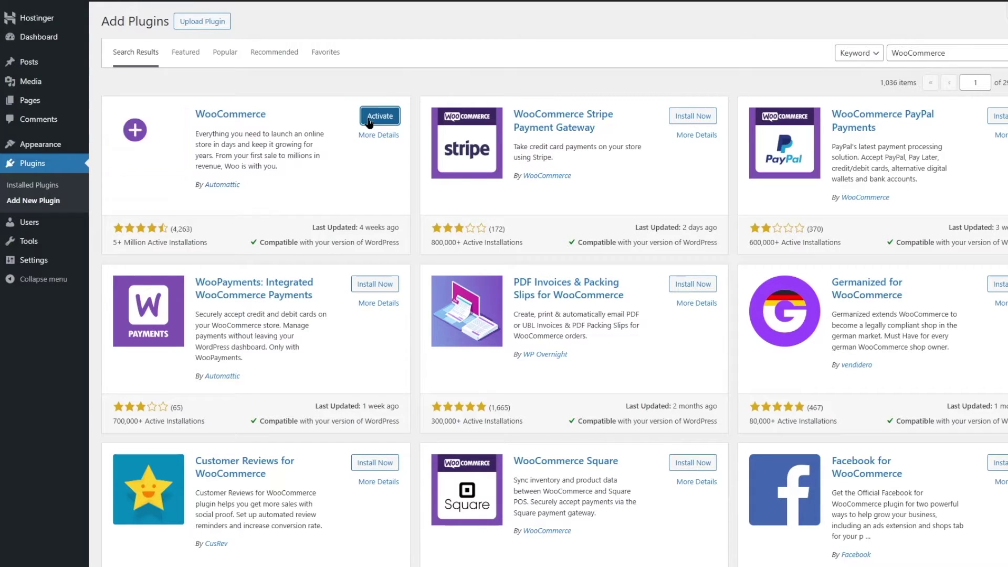
{"action": "left_click", "coordinate": [369, 120]}
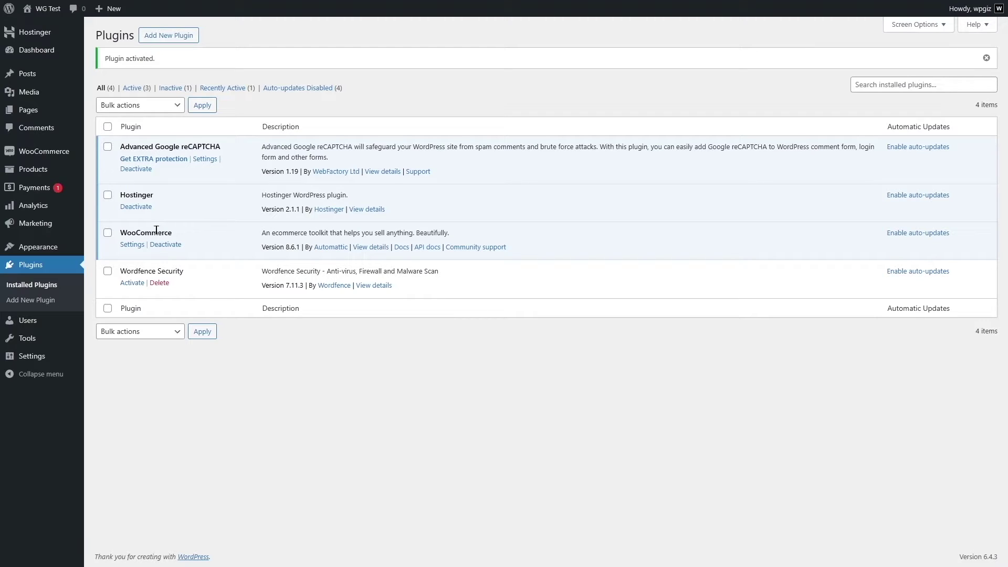
View the WooCommerce My account page of the site from the list of all pages
{"action": "mouse_move", "coordinate": [50, 64]}
{"action": "mouse_move", "coordinate": [60, 109]}
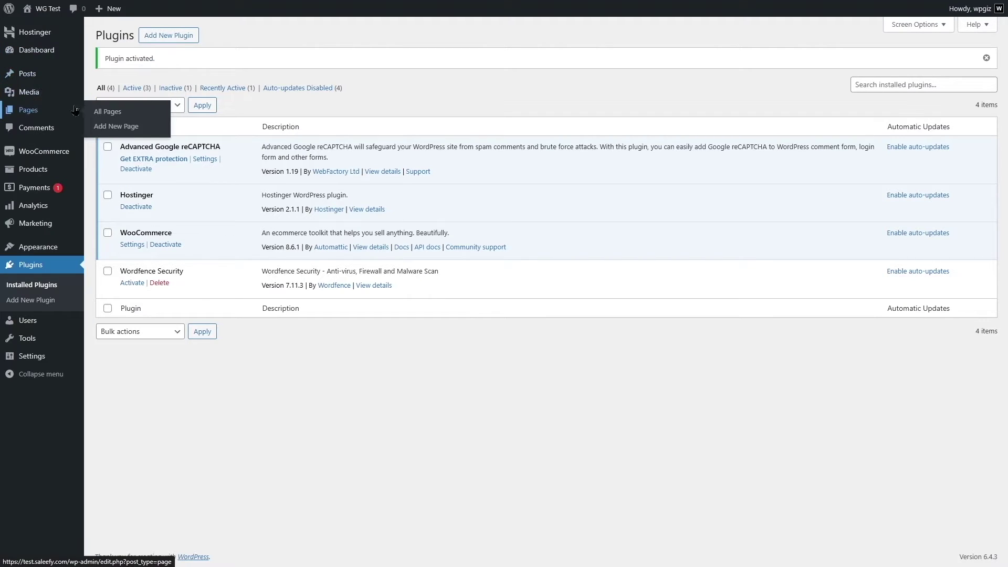
{"action": "left_click", "coordinate": [114, 111]}
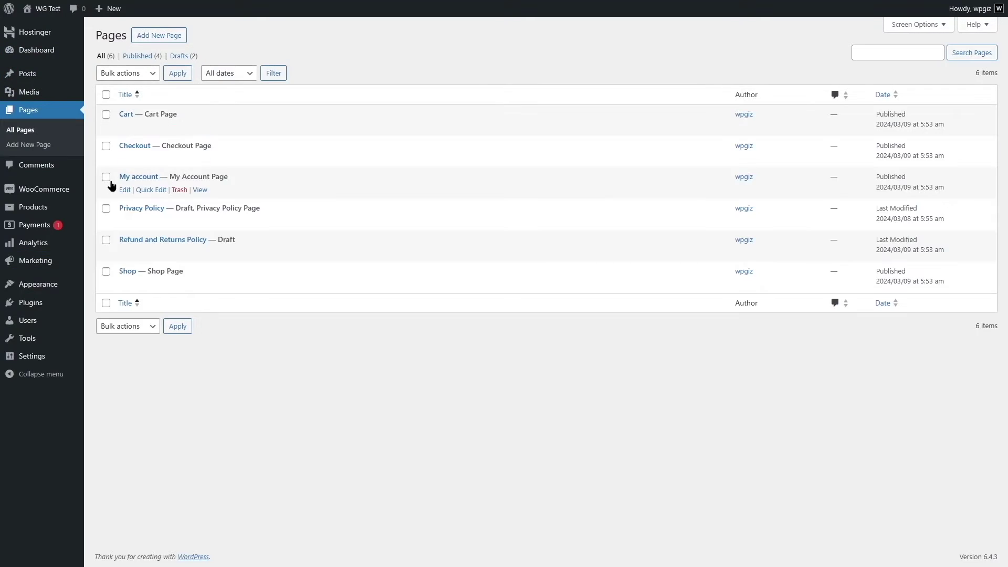
{"action": "left_click", "coordinate": [201, 192]}
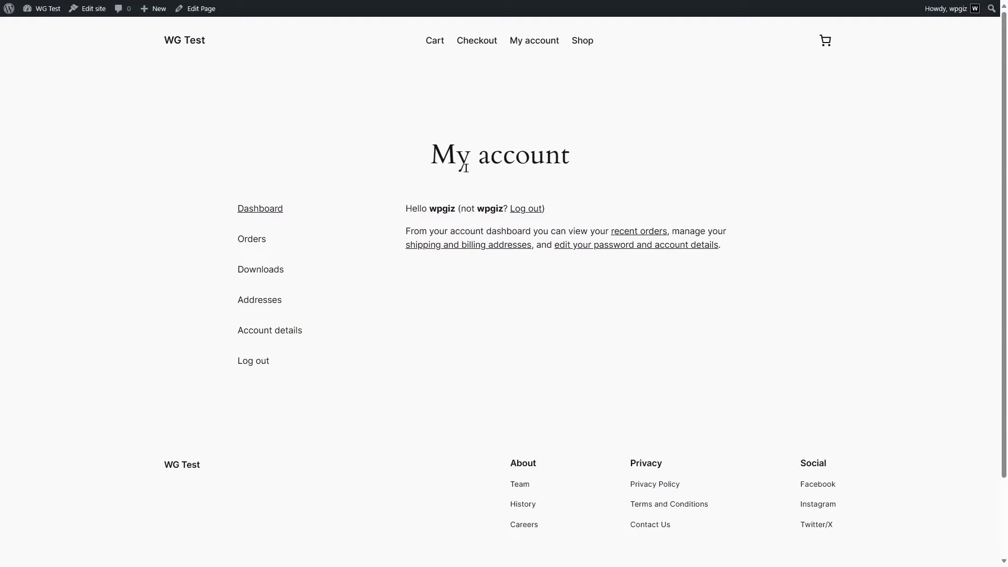
Enable captcha on the WooCommerce registration and checkout forms in Advanced Google reCAPTCHA and save the changes
{"action": "mouse_move", "coordinate": [42, 8]}
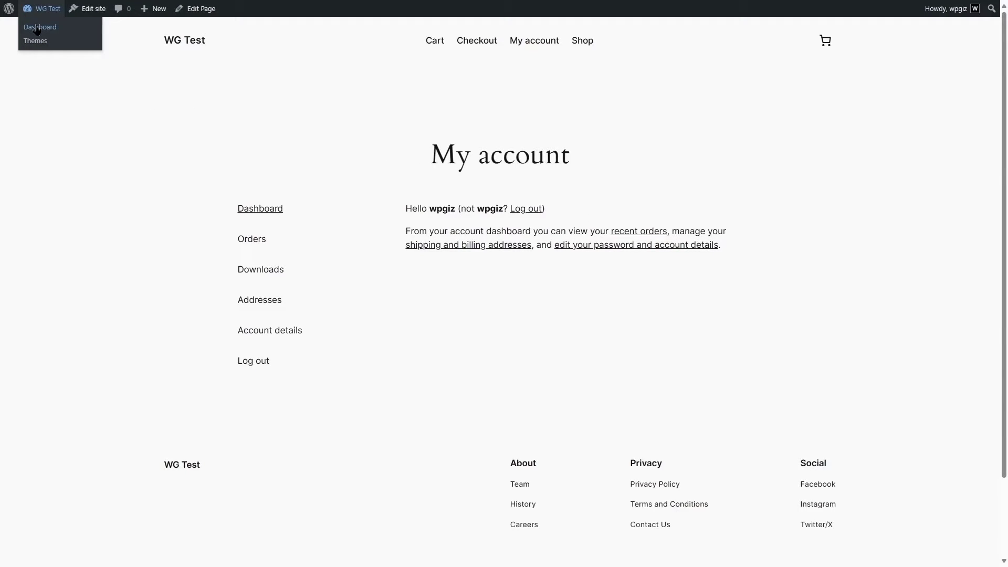
{"action": "left_click", "coordinate": [37, 28]}
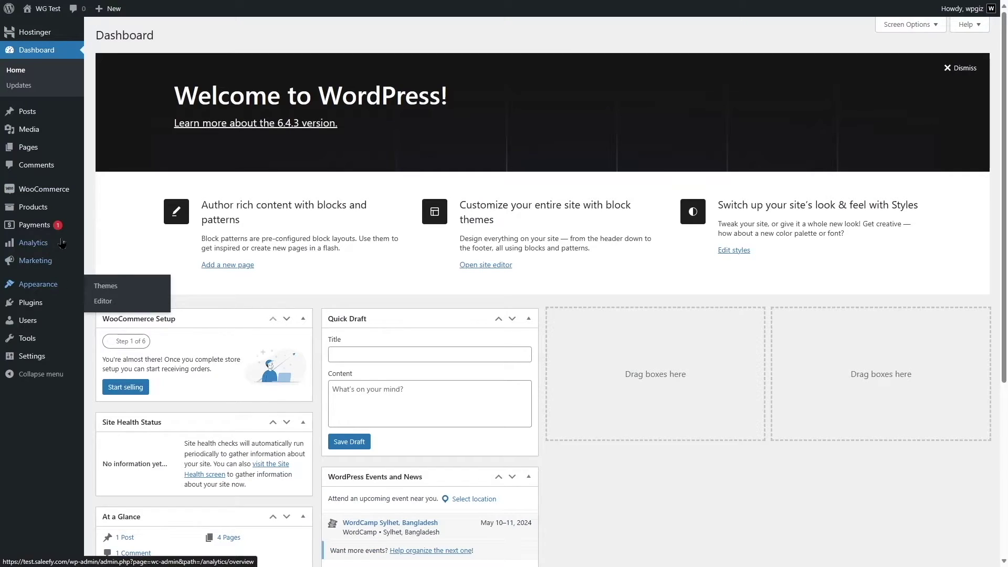
{"action": "mouse_move", "coordinate": [32, 355]}
{"action": "left_click", "coordinate": [128, 464]}
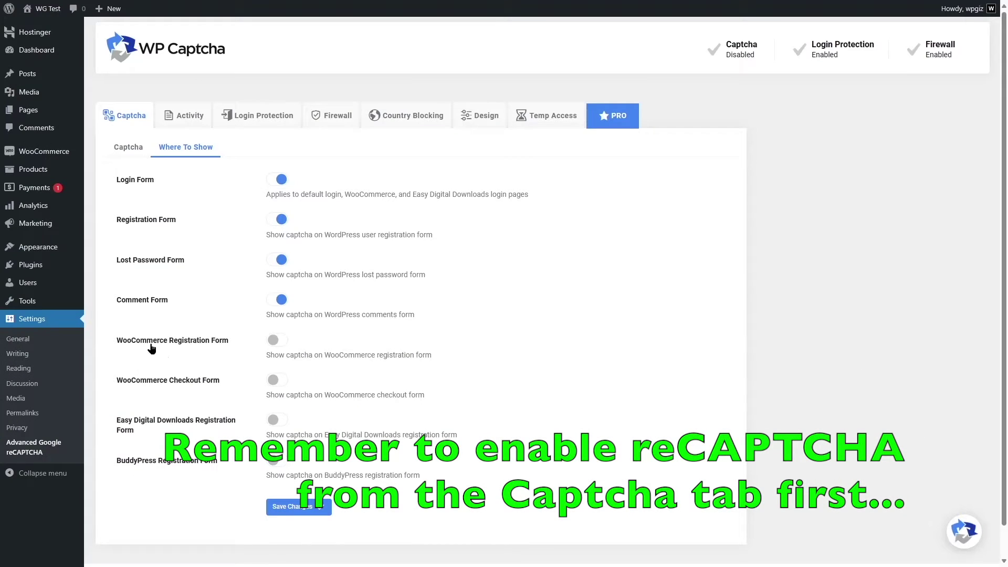
{"action": "left_click", "coordinate": [273, 341]}
{"action": "left_click", "coordinate": [282, 382]}
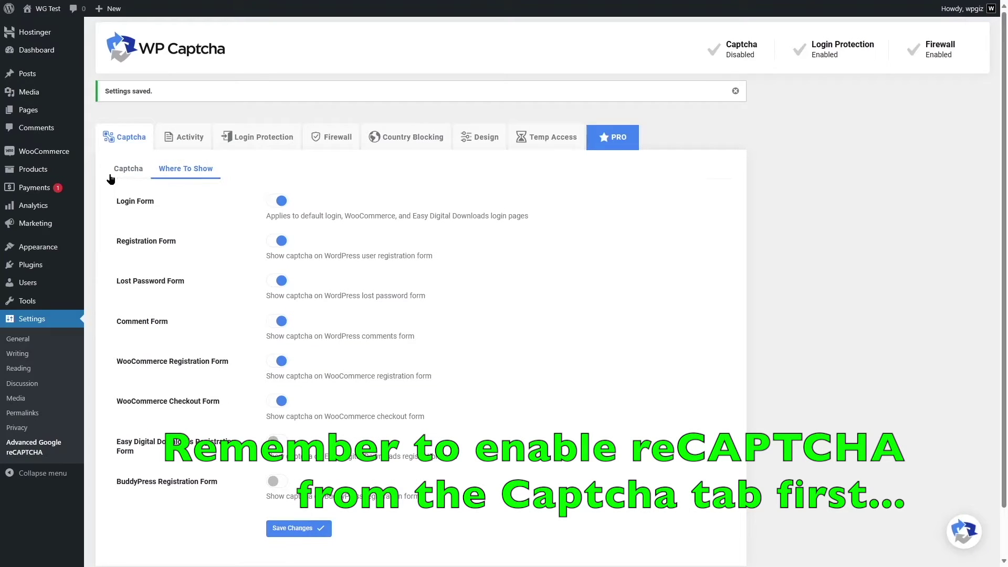
Reopen the My account page to check its forms with the WooCommerce captcha options enabled
{"action": "mouse_move", "coordinate": [77, 107]}
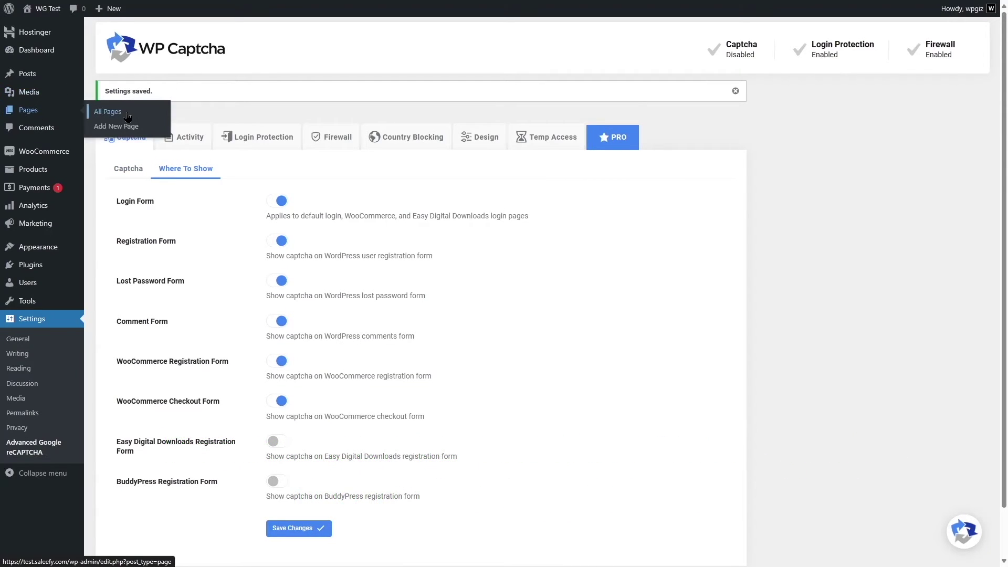
{"action": "left_click", "coordinate": [127, 114]}
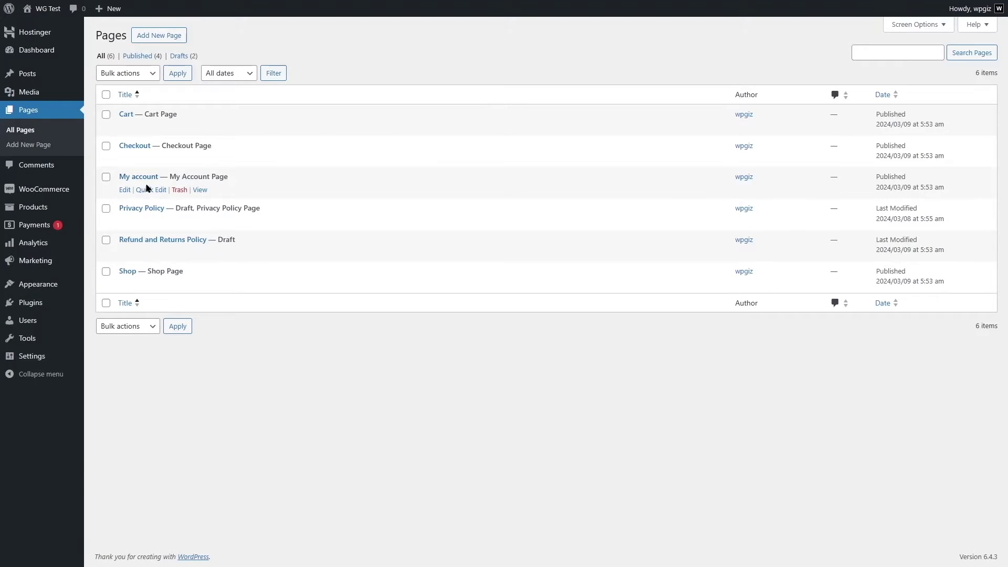
{"action": "left_click", "coordinate": [200, 190]}
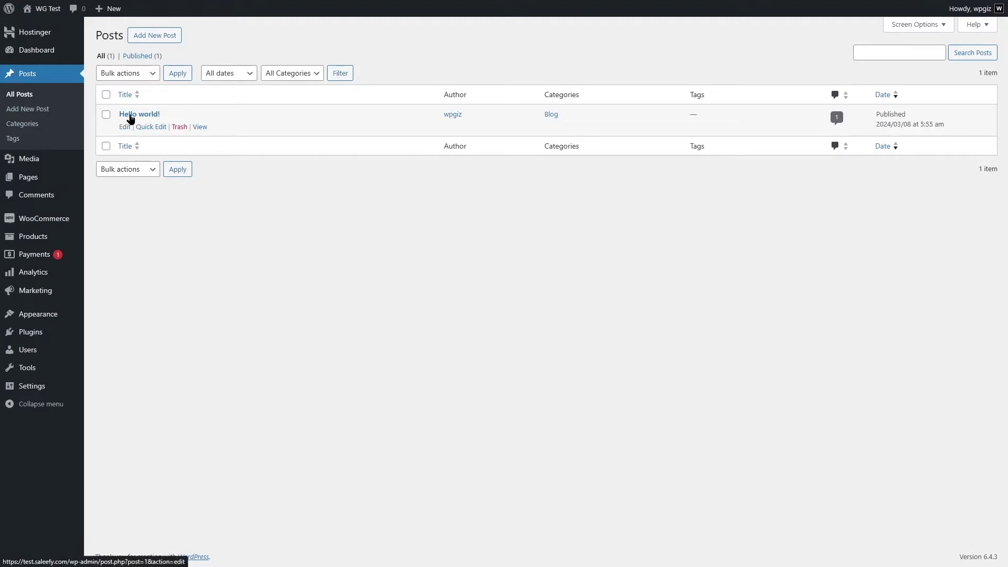
View the Hello world! post and examine its comment form for the reCAPTCHA checkbox, both logged in and logged out
{"action": "left_click", "coordinate": [204, 131]}
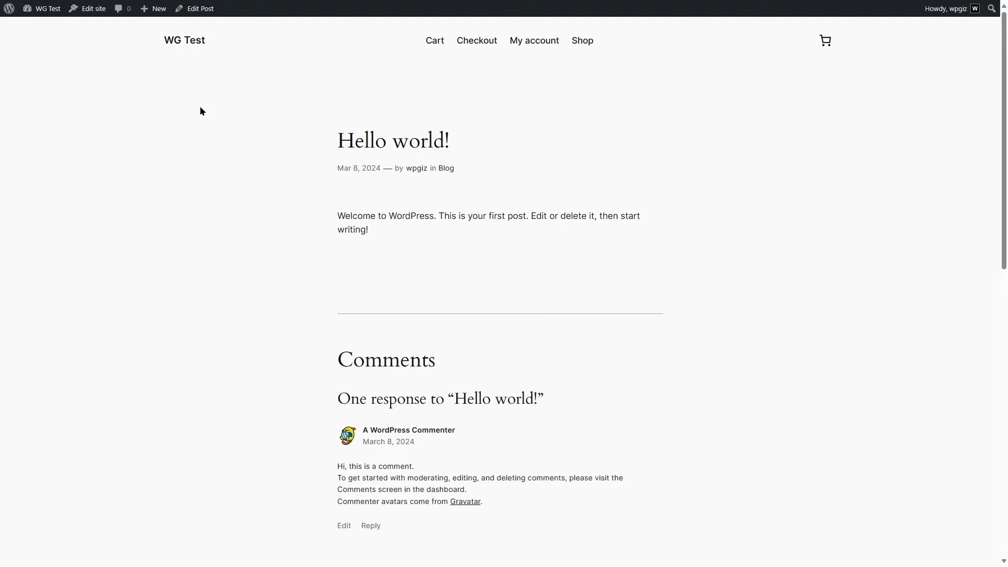
{"action": "scroll", "coordinate": [425, 203], "scroll_direction": "down", "scroll_amount": 5}
{"action": "scroll", "coordinate": [425, 214], "scroll_direction": "down", "scroll_amount": 3}
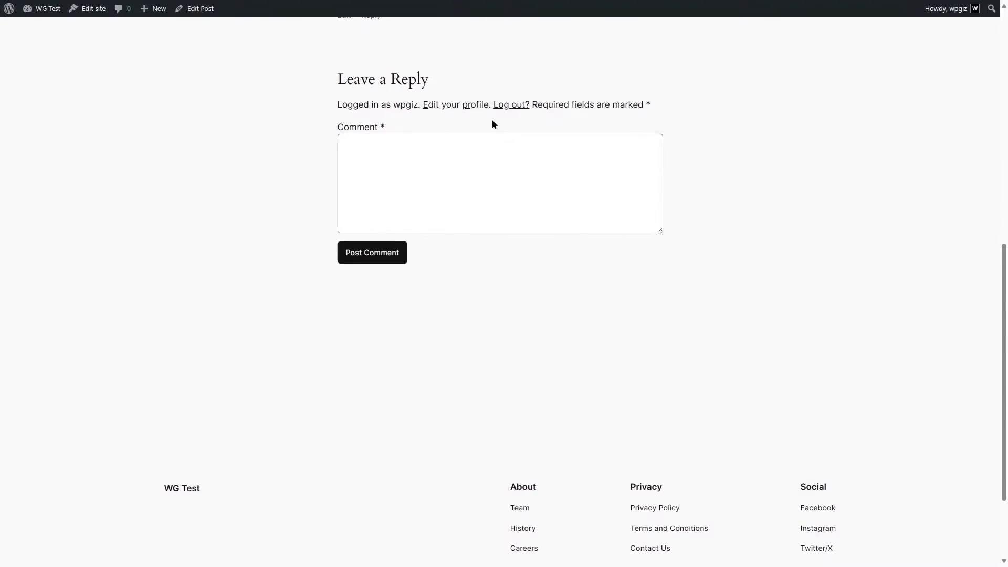
{"action": "scroll", "coordinate": [423, 181], "scroll_direction": "up", "scroll_amount": 8}
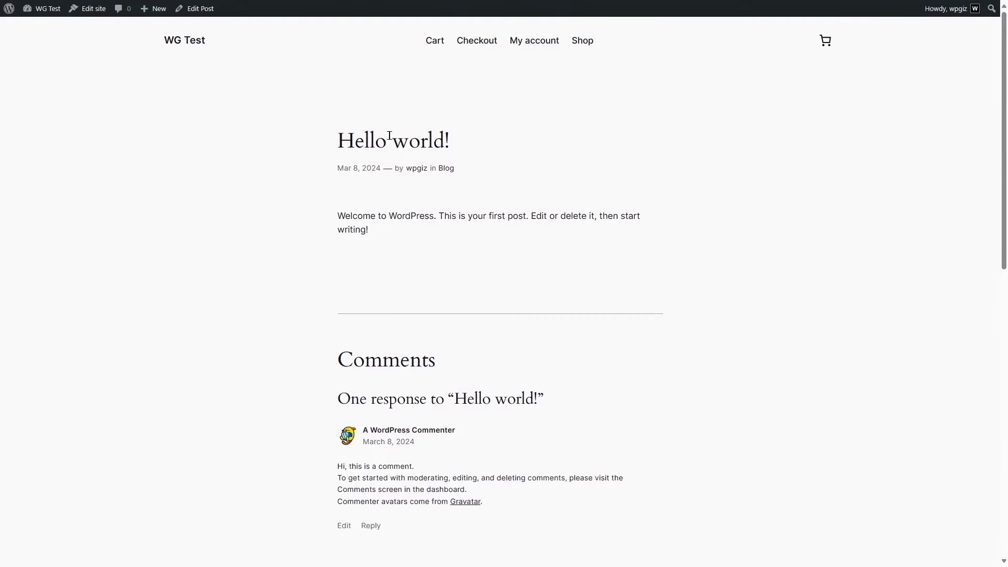
{"action": "scroll", "coordinate": [498, 192], "scroll_direction": "down", "scroll_amount": 7}
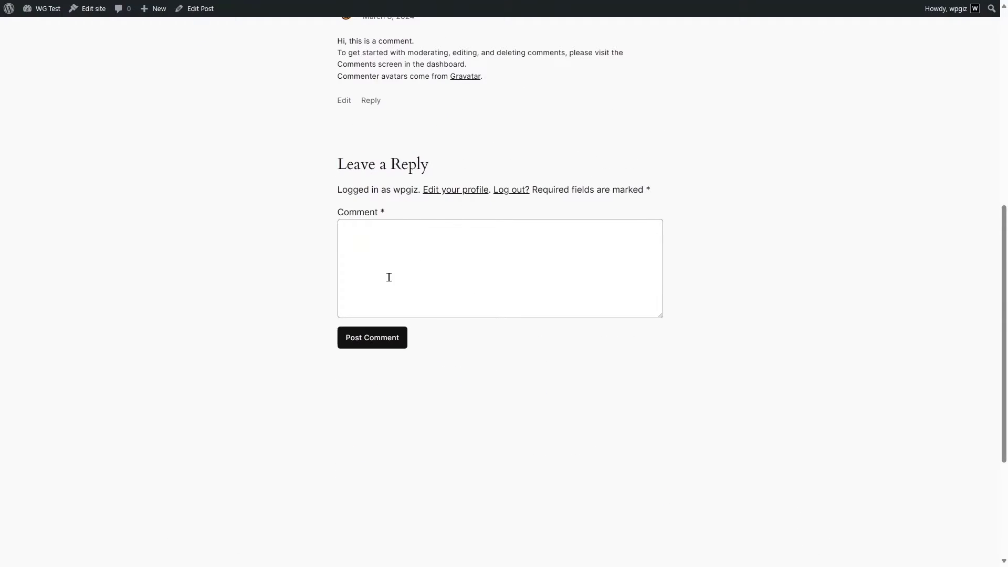
{"action": "scroll", "coordinate": [394, 275], "scroll_direction": "up", "scroll_amount": 8}
{"action": "scroll", "coordinate": [440, 323], "scroll_direction": "down", "scroll_amount": 7}
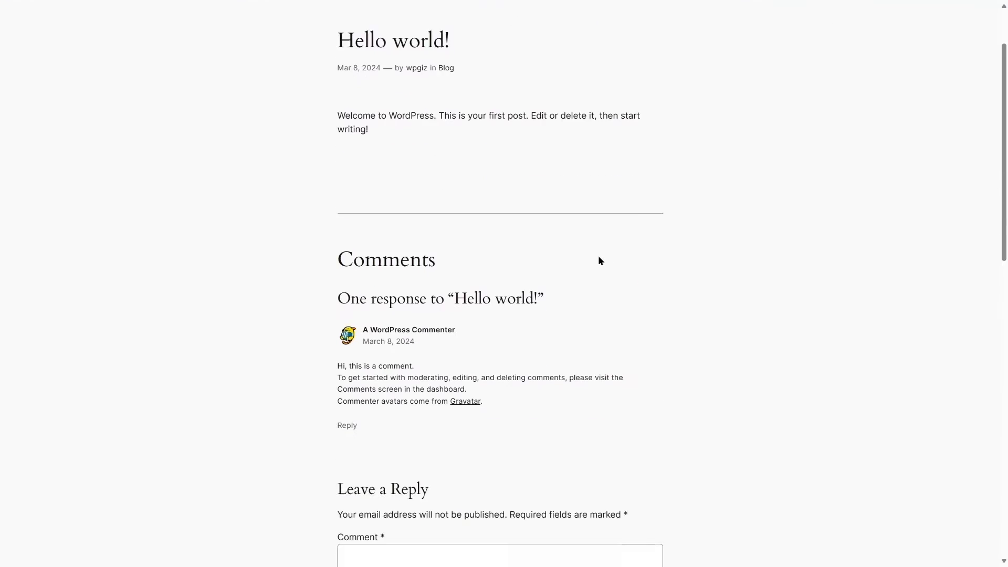
{"action": "scroll", "coordinate": [599, 259], "scroll_direction": "down", "scroll_amount": 8}
{"action": "scroll", "coordinate": [597, 256], "scroll_direction": "up", "scroll_amount": 1}
{"action": "scroll", "coordinate": [596, 256], "scroll_direction": "up", "scroll_amount": 10}
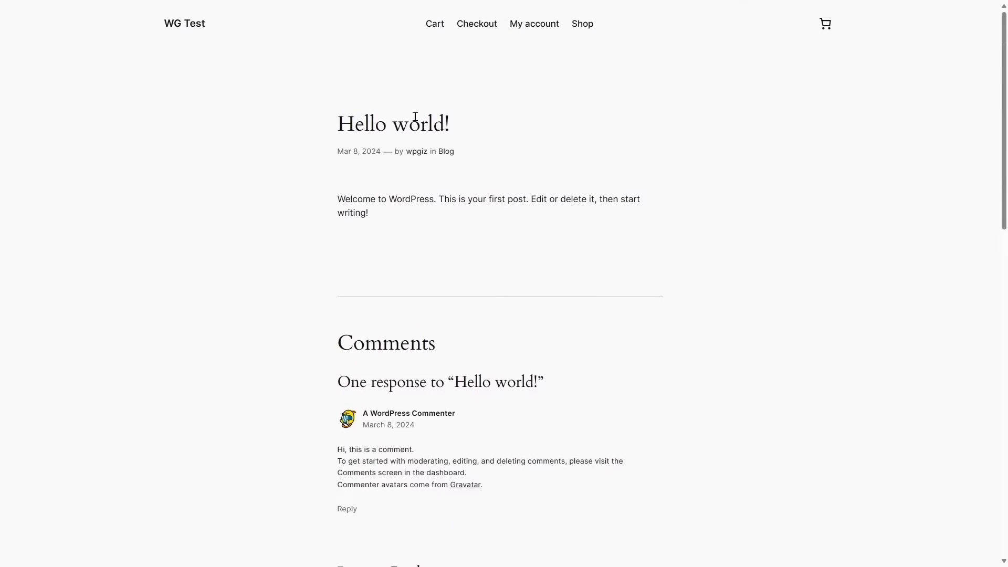
{"action": "scroll", "coordinate": [385, 134], "scroll_direction": "down", "scroll_amount": 8}
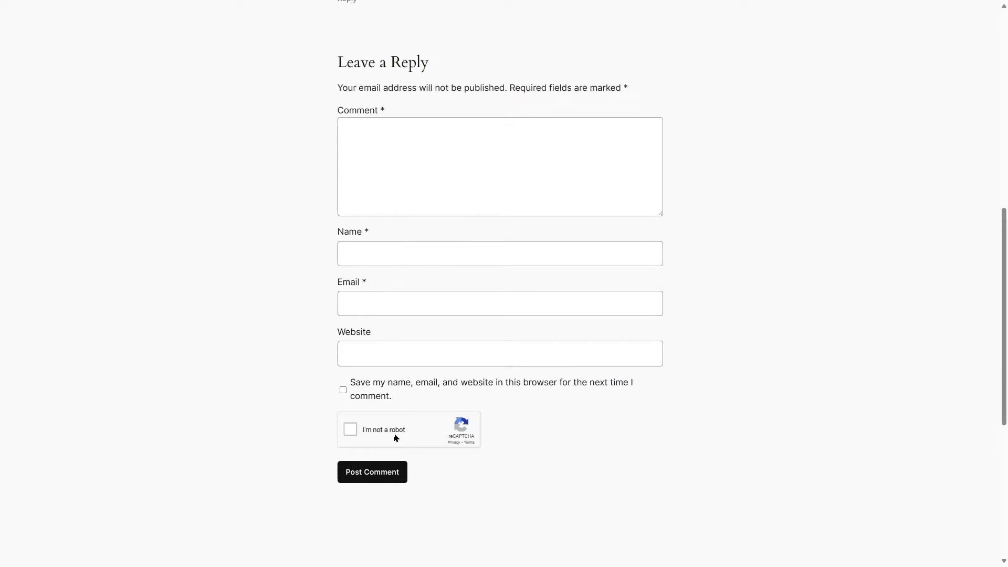
{"action": "scroll", "coordinate": [387, 418], "scroll_direction": "up", "scroll_amount": 8}
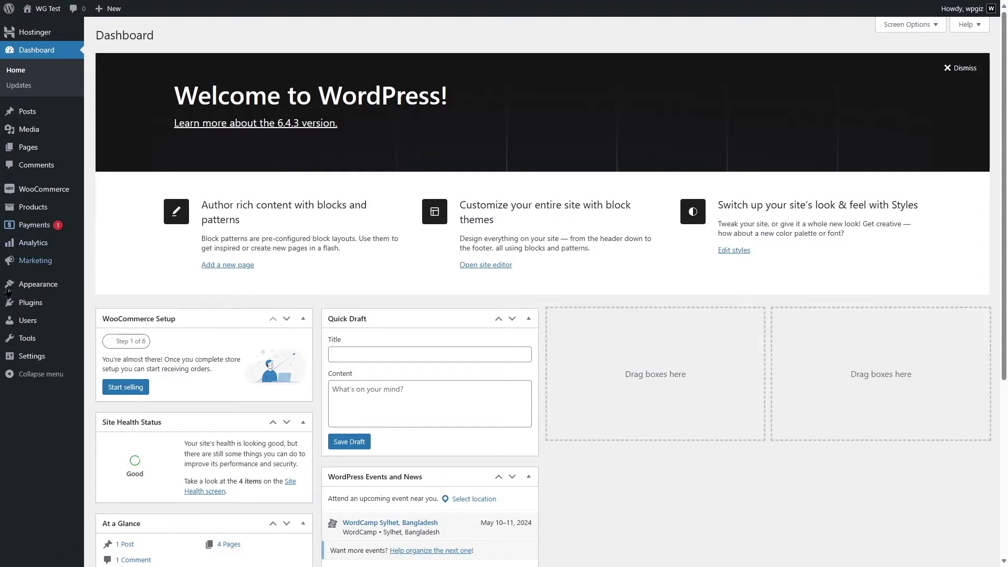
Review which forms show the captcha in the Where To Show settings of Advanced Google reCAPTCHA
{"action": "mouse_move", "coordinate": [73, 357]}
{"action": "left_click", "coordinate": [140, 466]}
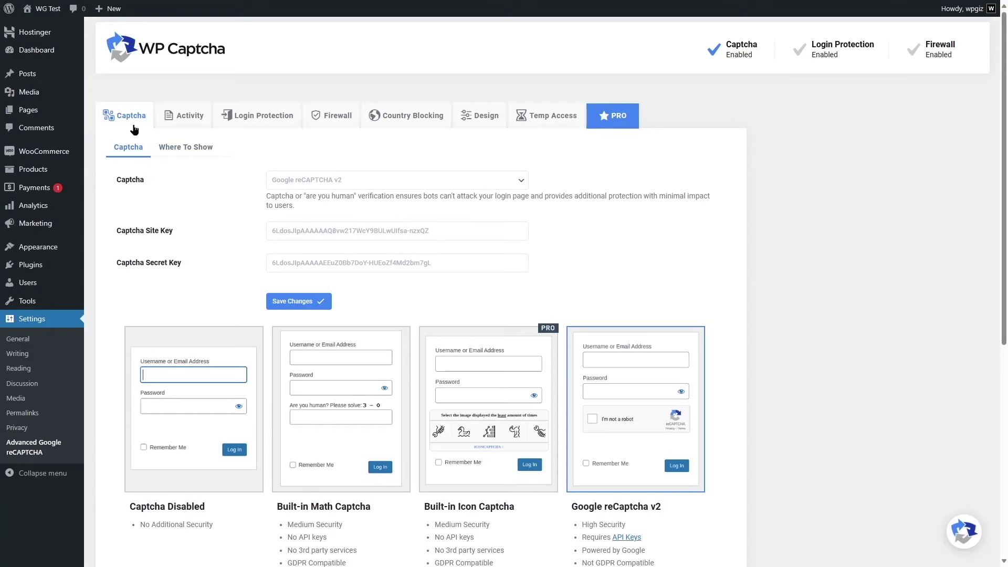
{"action": "left_click", "coordinate": [175, 152]}
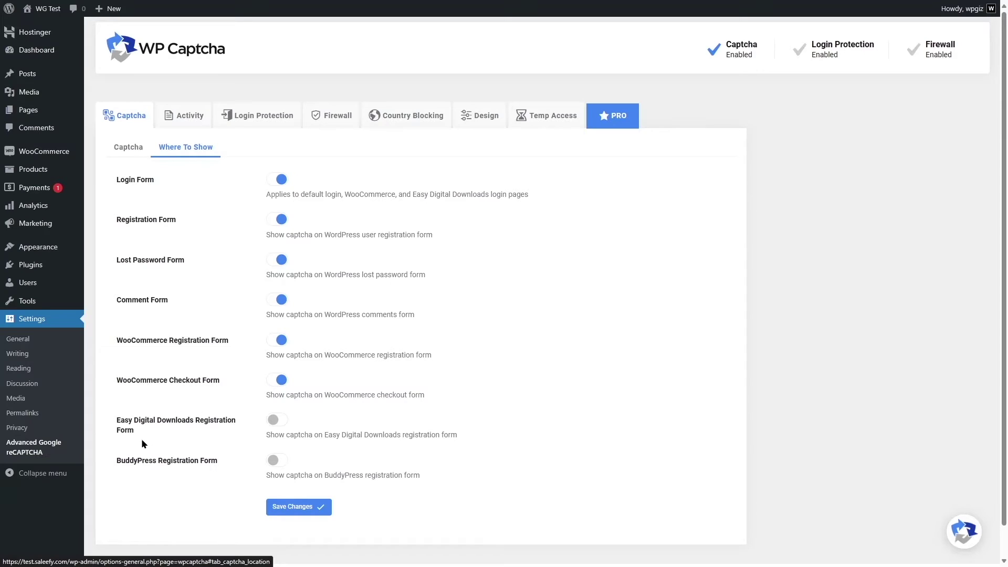
Deactivate and delete the WooCommerce plugin
{"action": "mouse_move", "coordinate": [48, 266]}
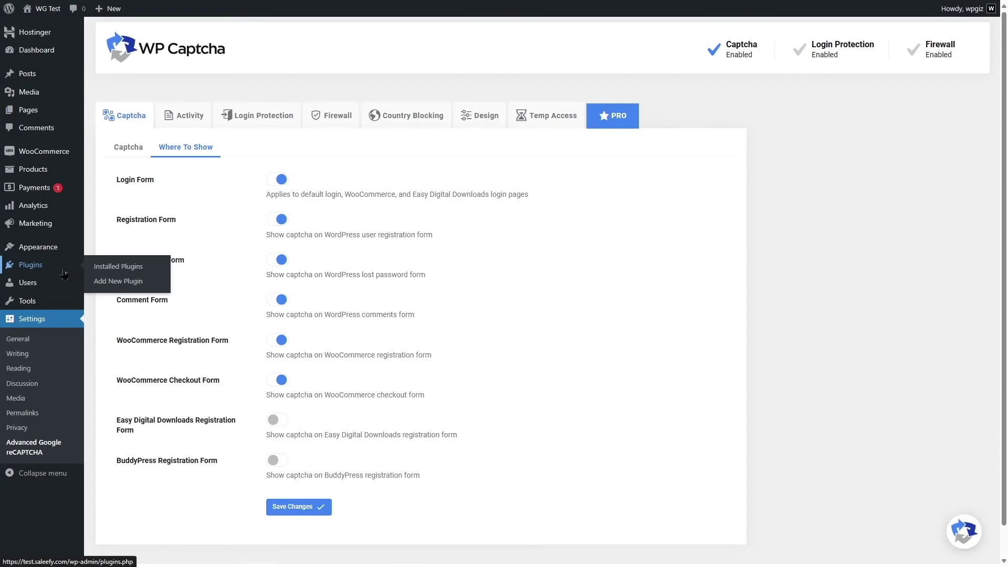
{"action": "left_click", "coordinate": [122, 267]}
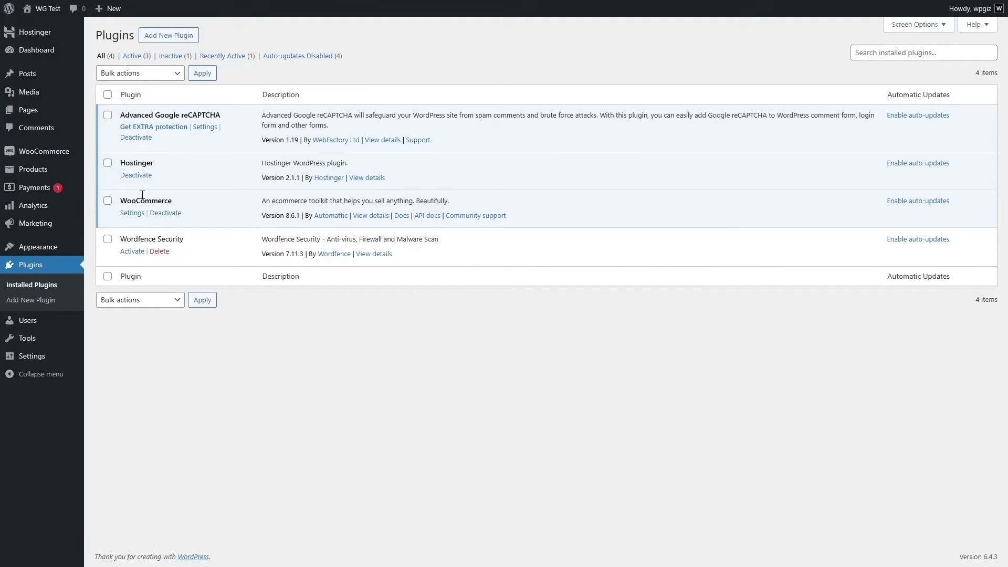
{"action": "left_click", "coordinate": [170, 214]}
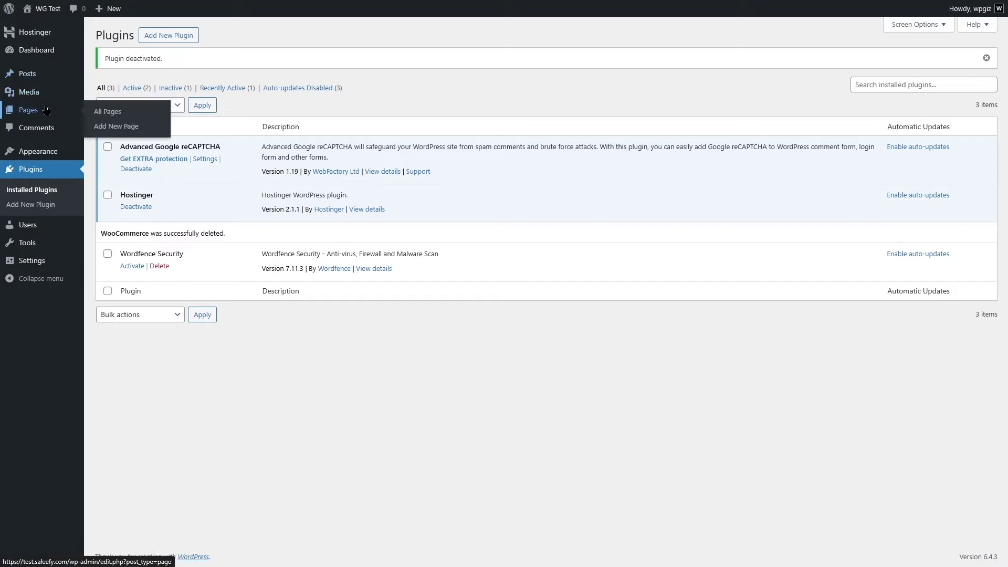
Move the WooCommerce pages My account, Checkout, Cart and Shop to the trash
{"action": "left_click", "coordinate": [46, 110]}
{"action": "left_click", "coordinate": [178, 191]}
{"action": "left_click", "coordinate": [179, 191]}
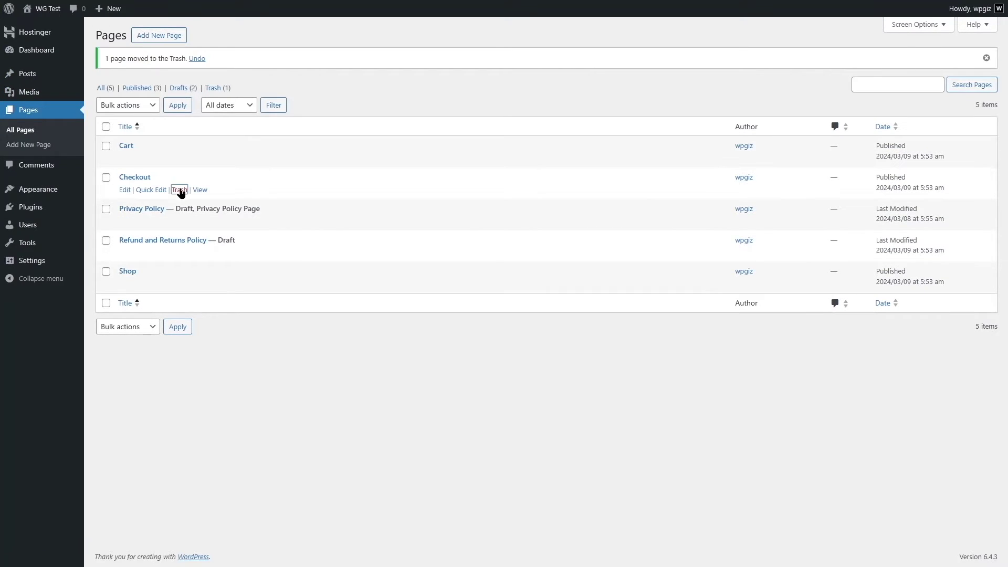
{"action": "left_click", "coordinate": [178, 159]}
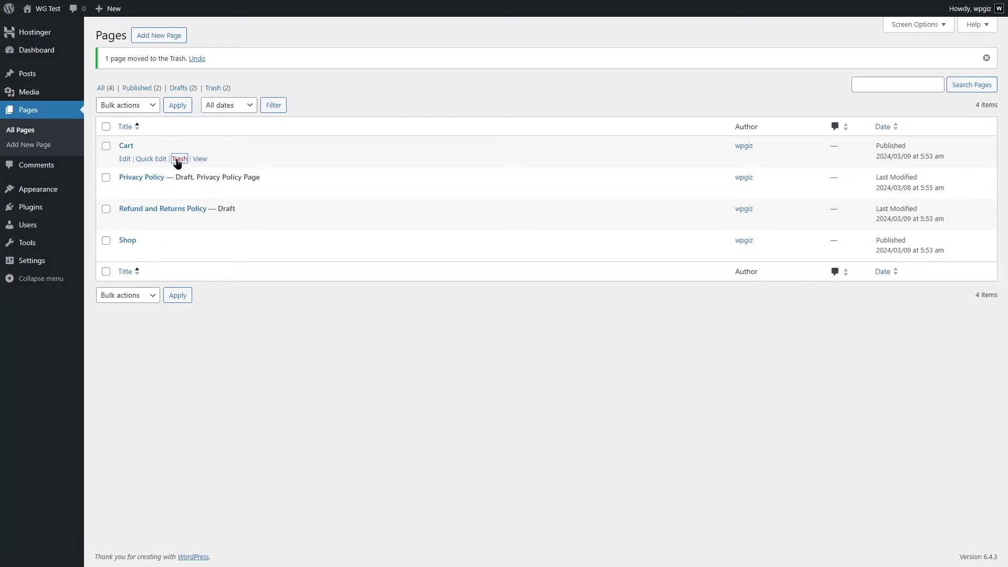
{"action": "left_click", "coordinate": [179, 223]}
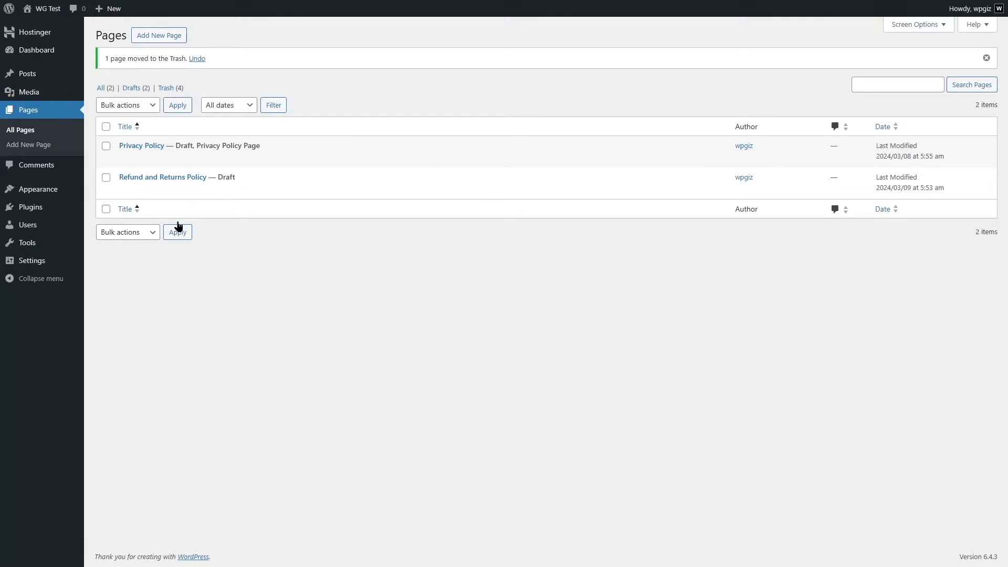
Find the Easy Digital Downloads plugin in the plugin directory, install it and activate it
{"action": "mouse_move", "coordinate": [39, 207]}
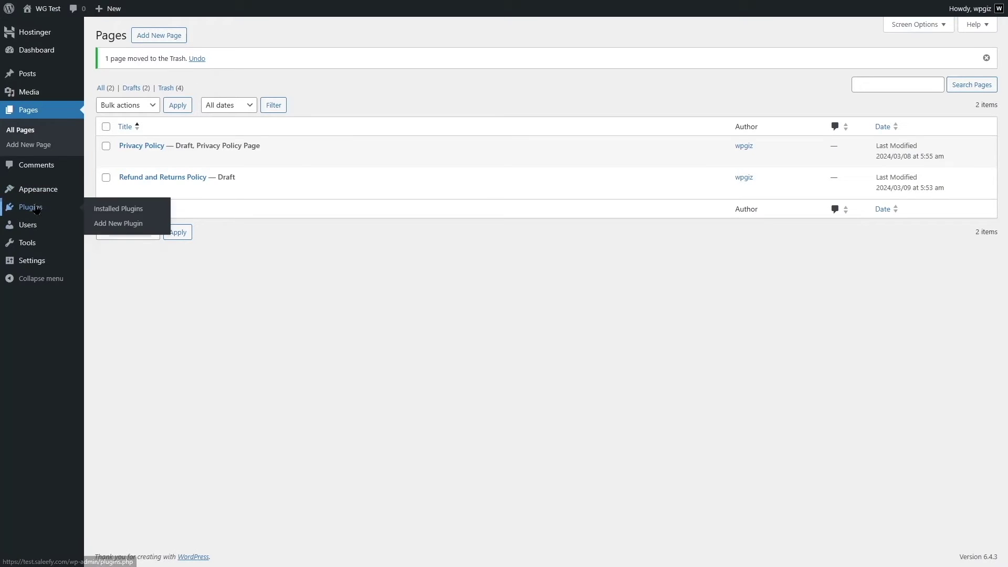
{"action": "left_click", "coordinate": [134, 231]}
{"action": "left_click", "coordinate": [916, 63]}
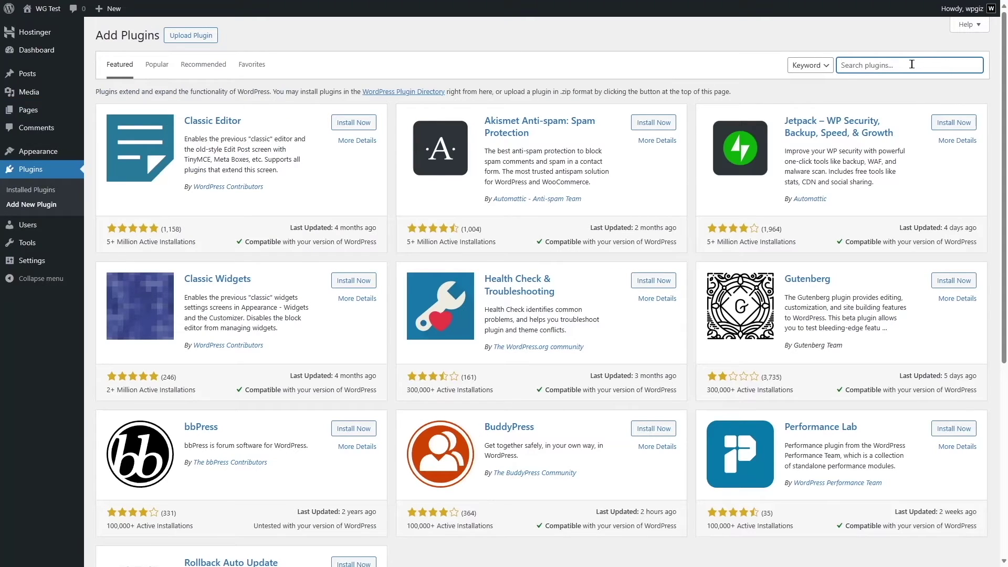
{"action": "type", "text": "Easy Digital Downloads"}
{"action": "left_click", "coordinate": [348, 125]}
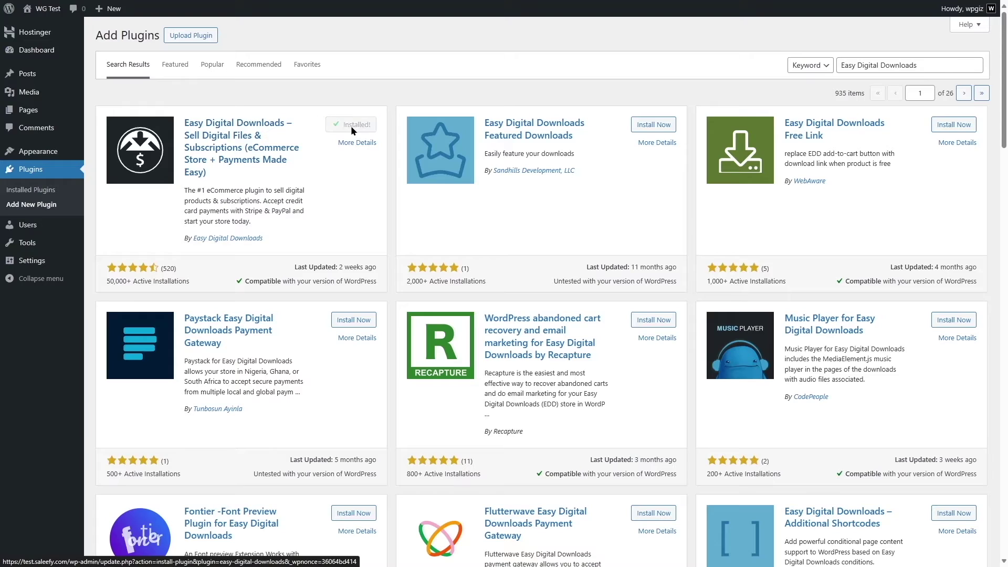
{"action": "left_click", "coordinate": [354, 127]}
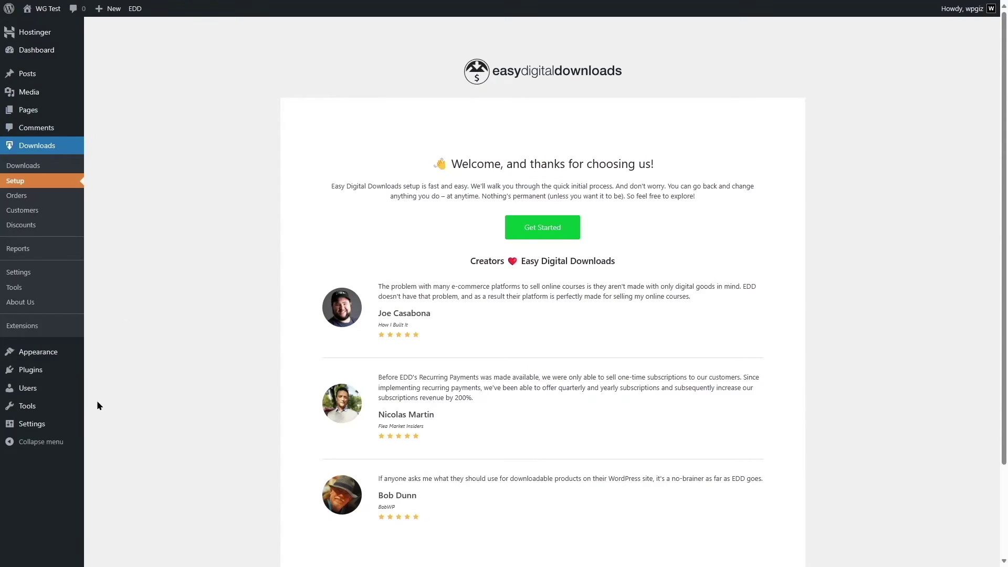
Enable captcha on the Easy Digital Downloads registration form in Advanced Google reCAPTCHA and save the changes
{"action": "mouse_move", "coordinate": [53, 425]}
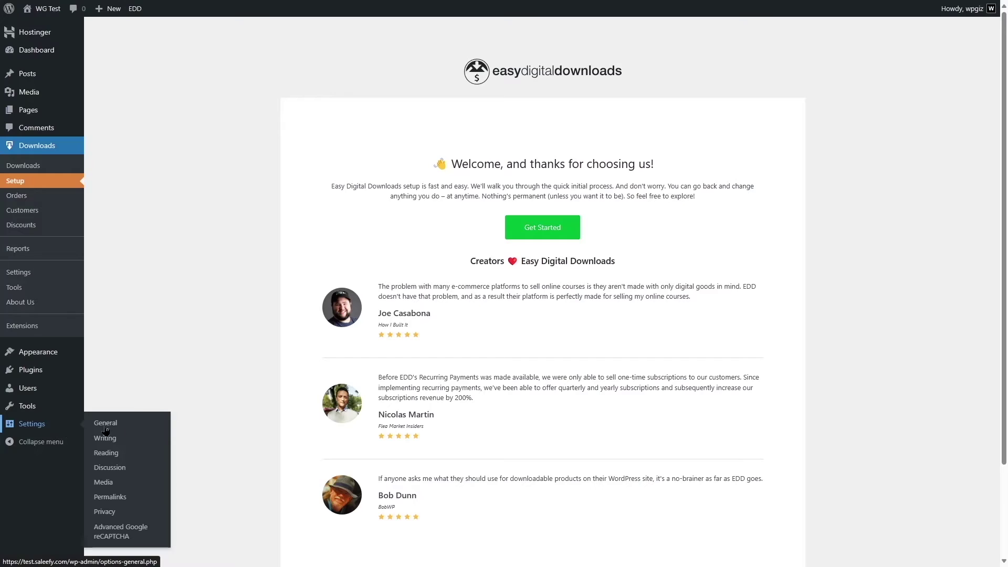
{"action": "left_click", "coordinate": [123, 535]}
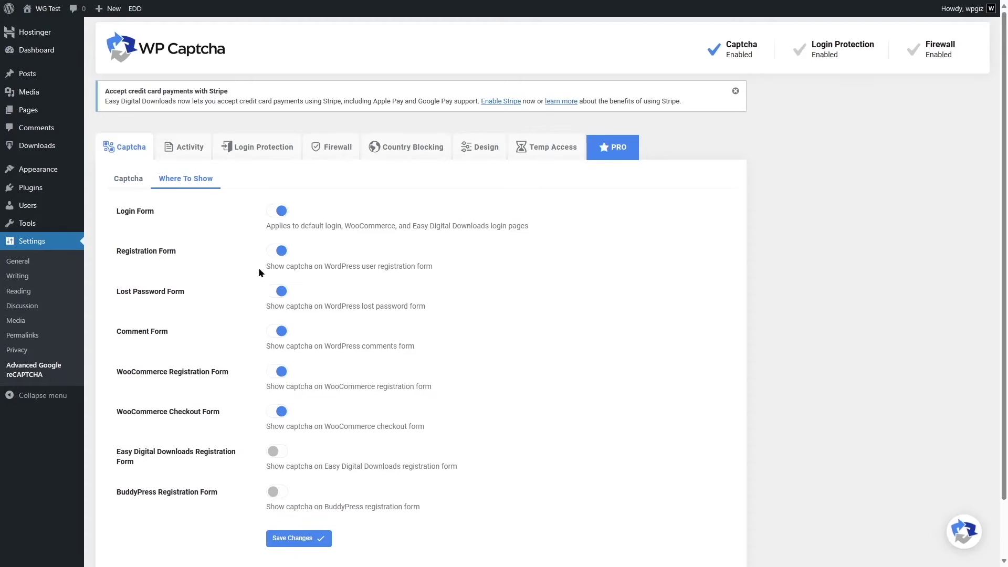
{"action": "scroll", "coordinate": [254, 274], "scroll_direction": "down", "scroll_amount": 2}
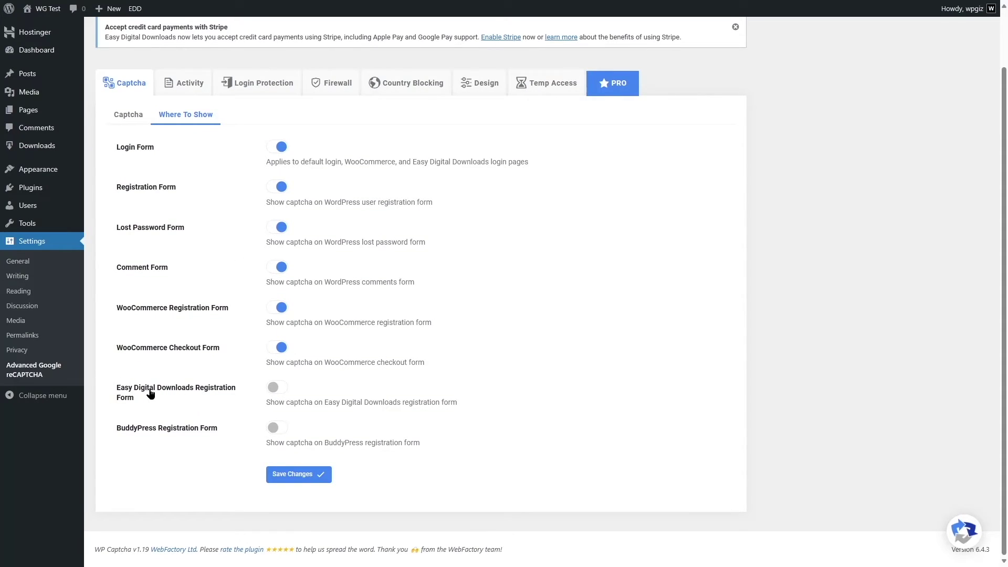
{"action": "left_click", "coordinate": [319, 478]}
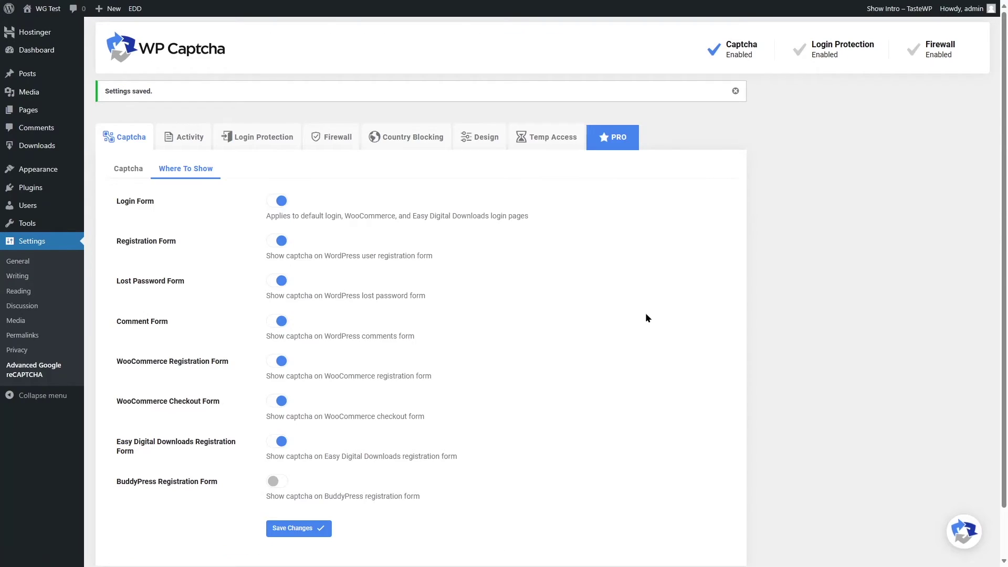
Create a new page titled "Registration"
{"action": "mouse_move", "coordinate": [34, 113]}
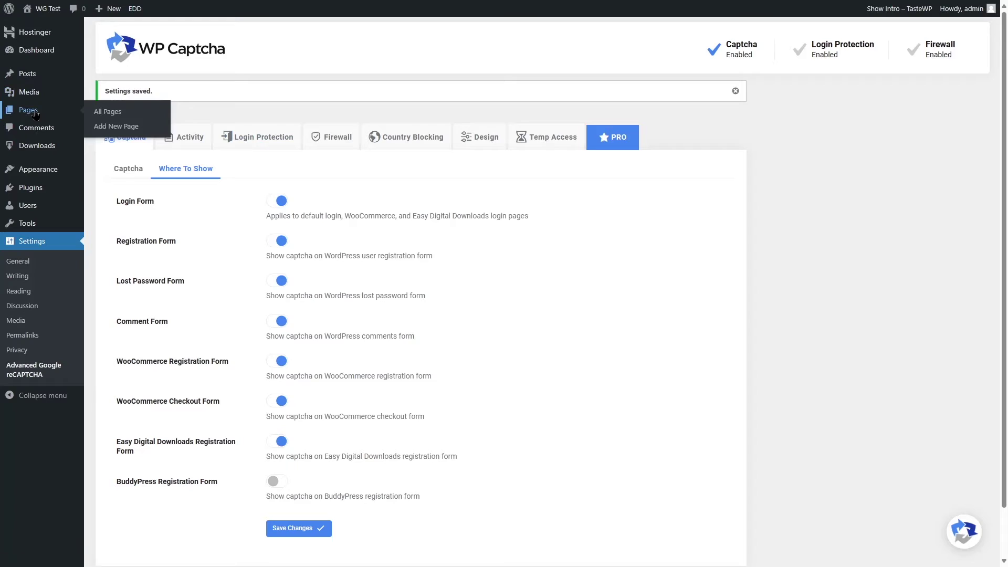
{"action": "left_click", "coordinate": [36, 114]}
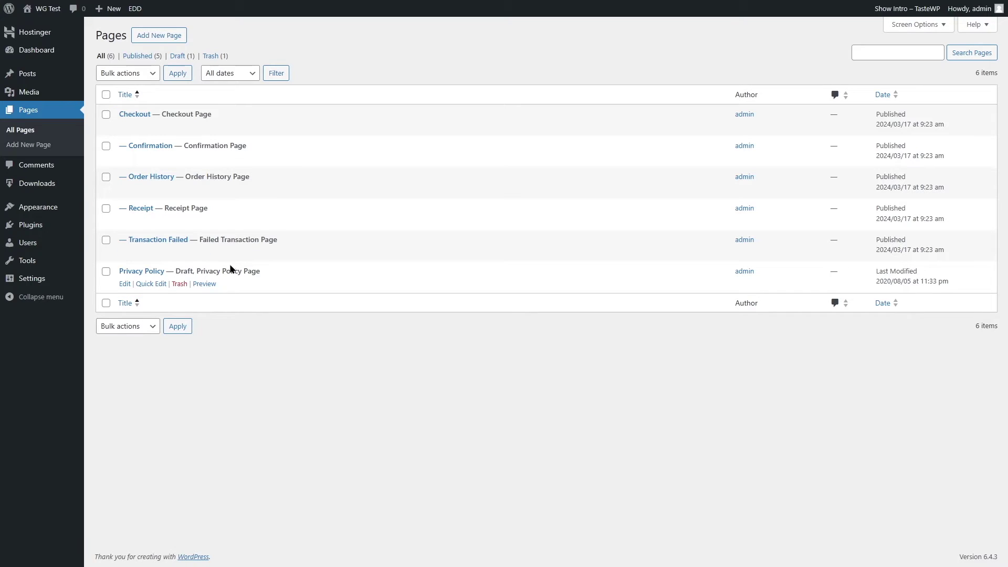
{"action": "left_click", "coordinate": [158, 40]}
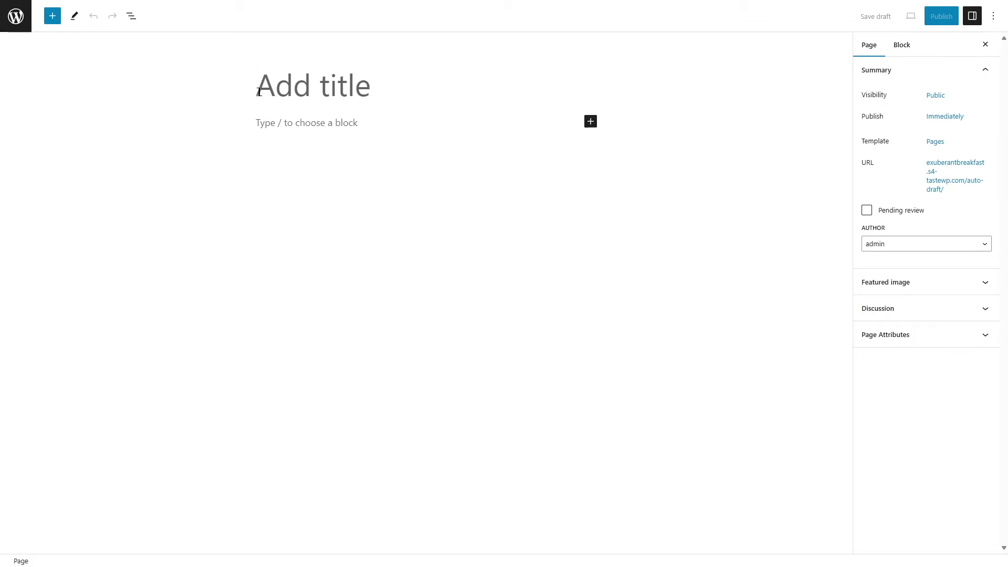
{"action": "type", "text": "Registration"}
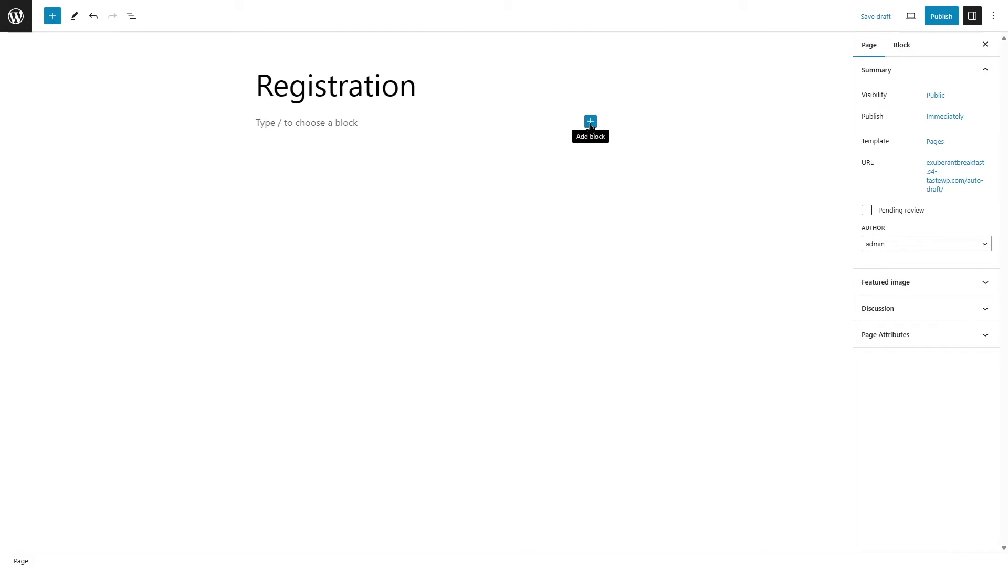
Add a Shortcode block containing [edd_register] to the Registration page
{"action": "left_click", "coordinate": [590, 123]}
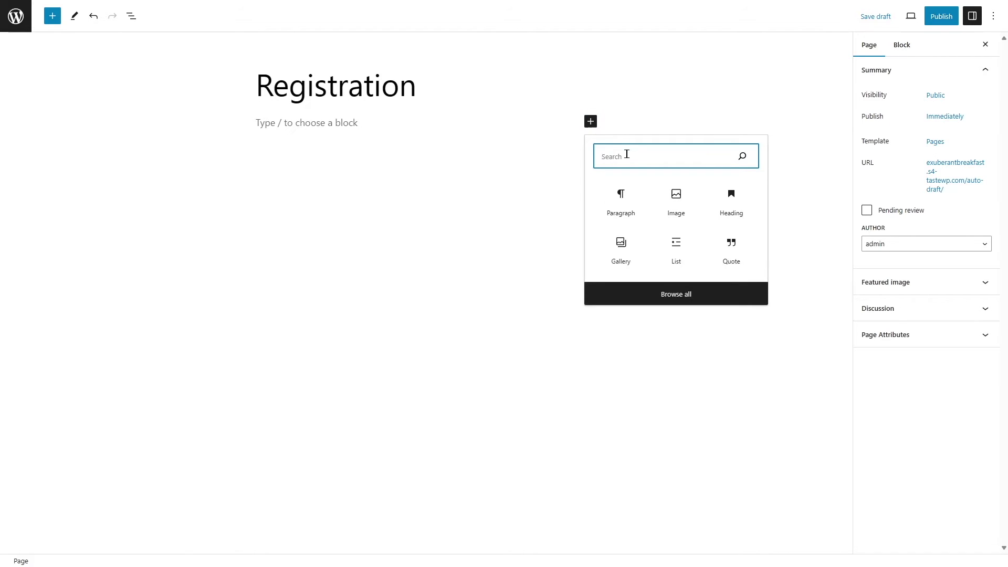
{"action": "type", "text": "short"}
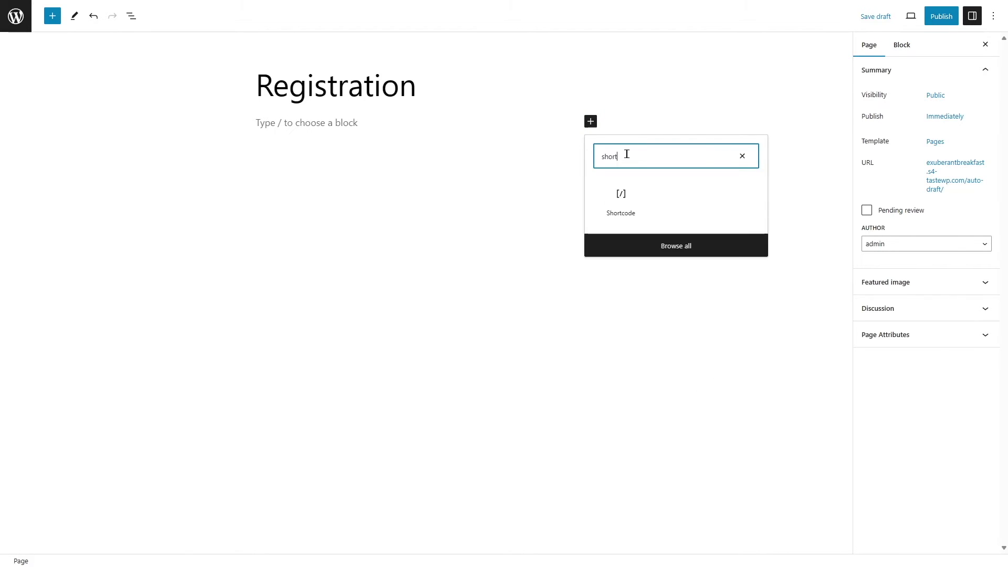
{"action": "left_click", "coordinate": [622, 195]}
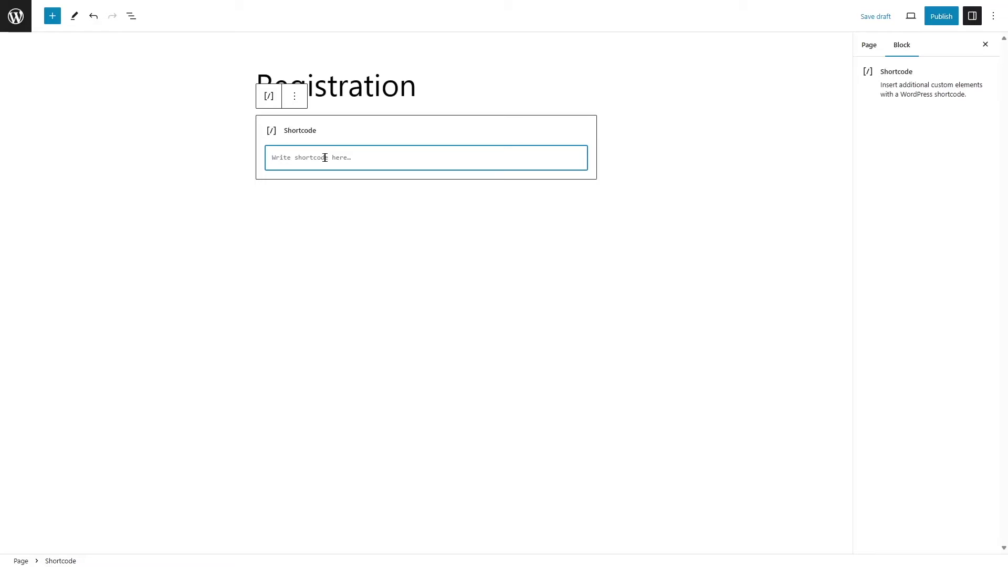
{"action": "type", "text": "[edd_register]"}
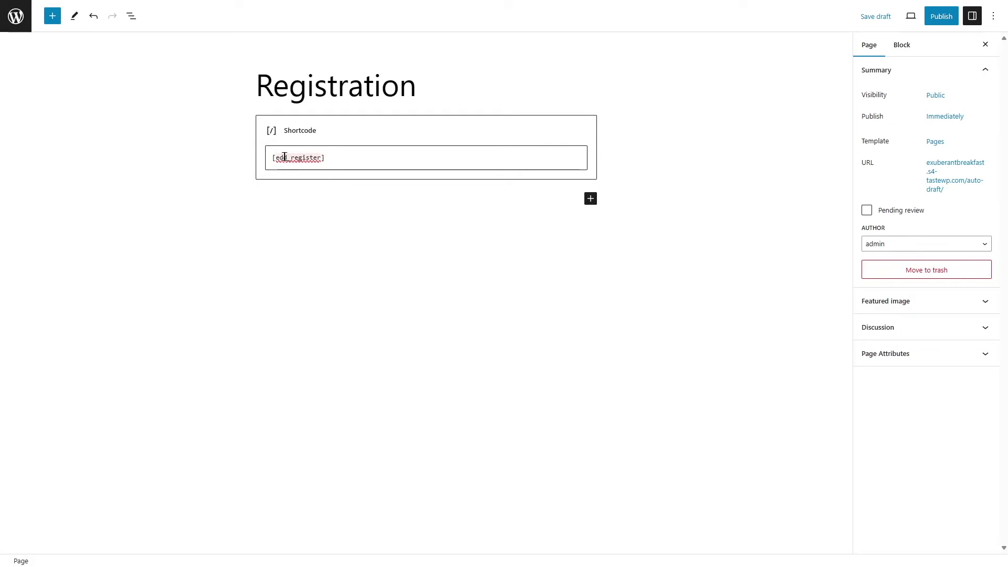
Publish the Registration page and view it on the site
{"action": "left_click", "coordinate": [935, 20]}
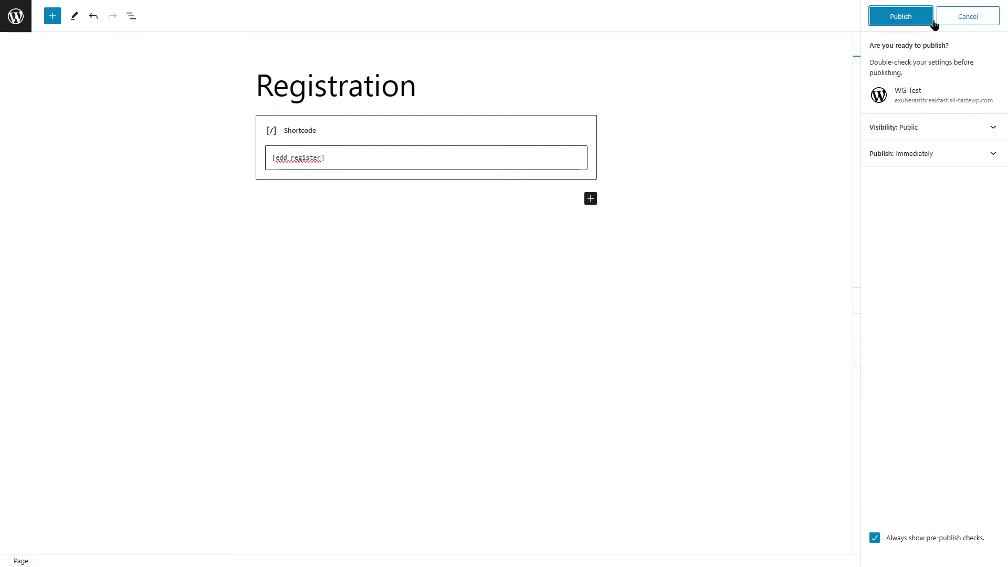
{"action": "left_click", "coordinate": [921, 19]}
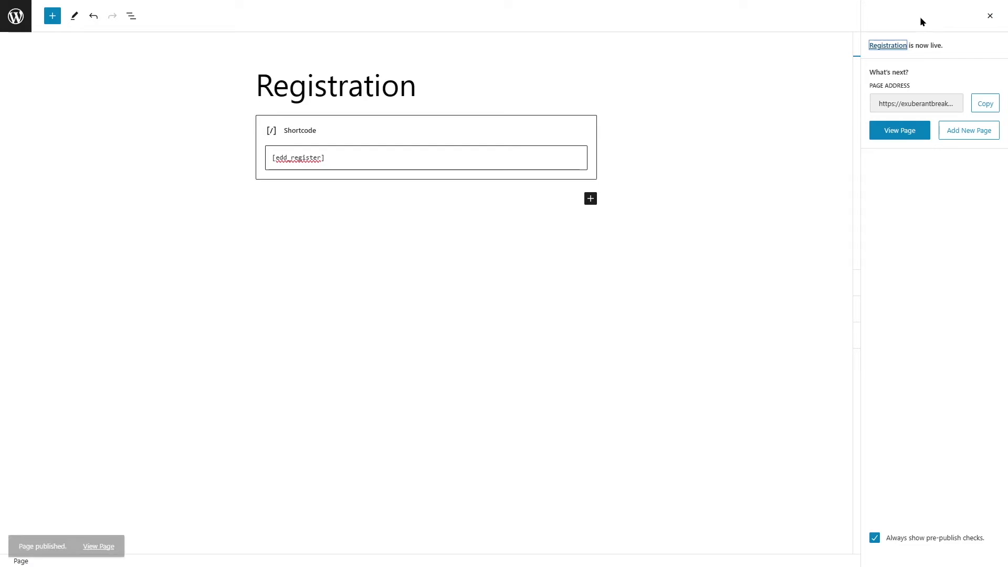
{"action": "left_click", "coordinate": [106, 535]}
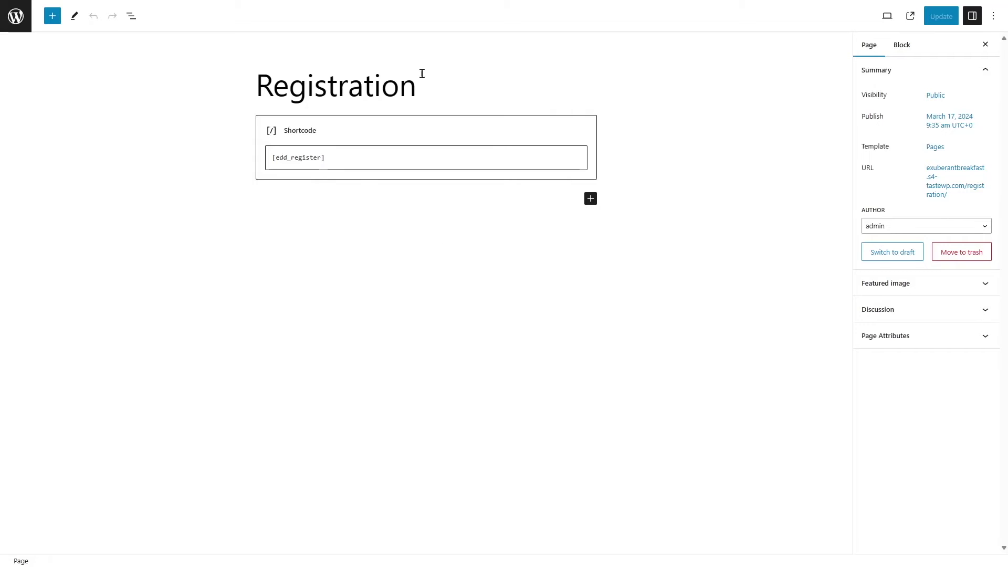
Replace the Registration page's Shortcode block with an EDD Login Form block
{"action": "left_click", "coordinate": [574, 134]}
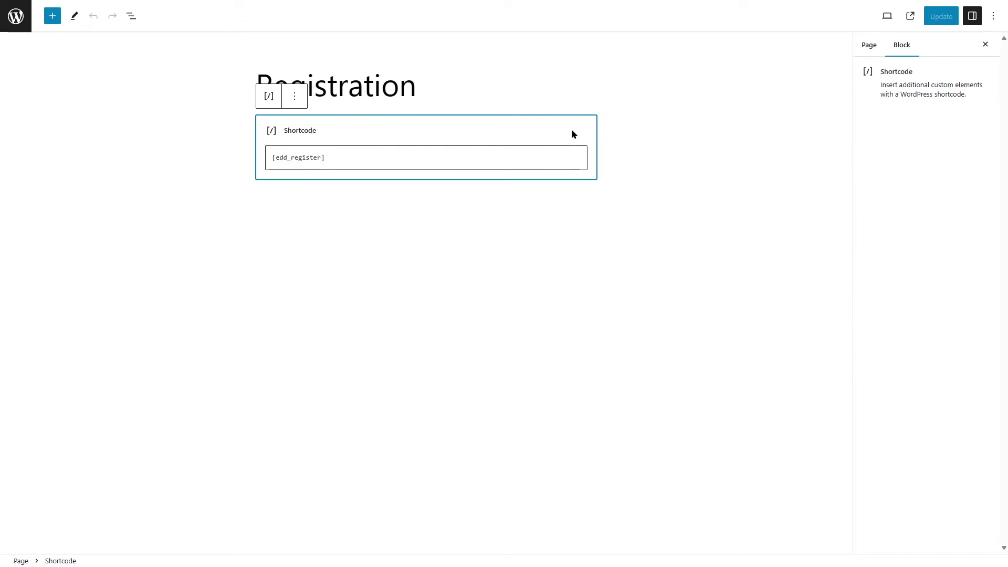
{"action": "left_click", "coordinate": [300, 98]}
{"action": "left_click", "coordinate": [338, 283]}
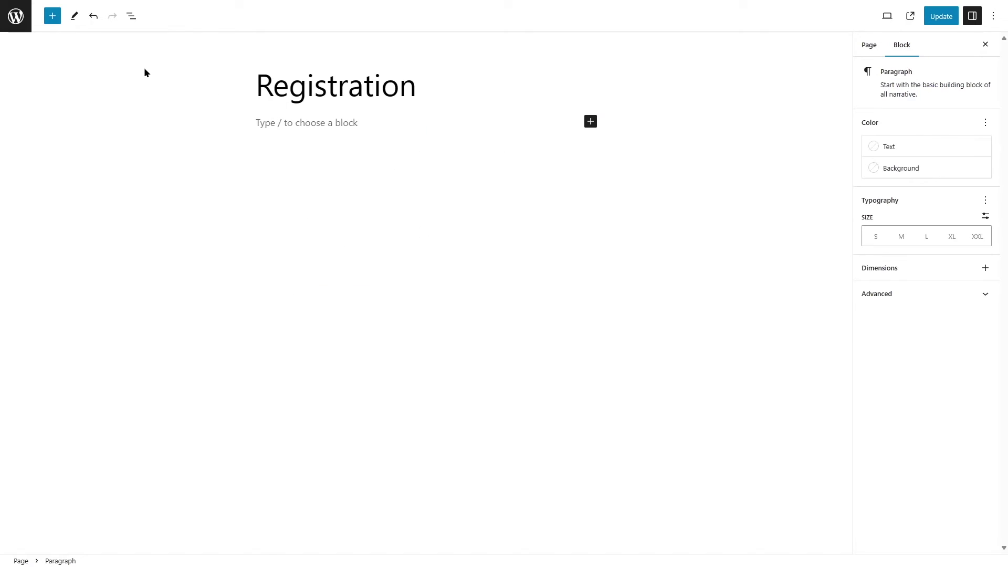
{"action": "left_click", "coordinate": [52, 16]}
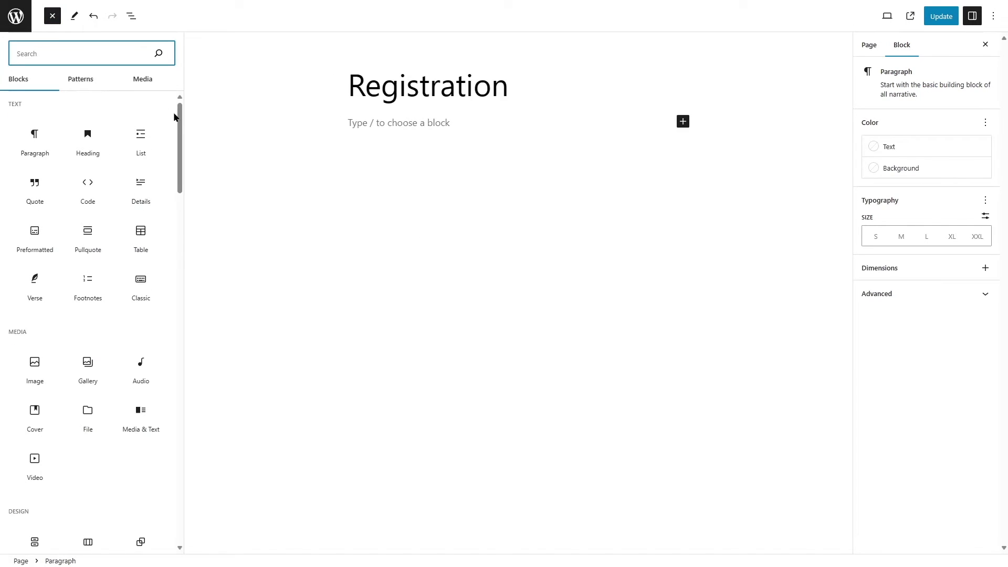
{"action": "scroll", "coordinate": [181, 180], "scroll_direction": "down", "scroll_amount": 3}
{"action": "left_click_drag", "start_coordinate": [183, 180], "coordinate": [173, 483]}
{"action": "left_click", "coordinate": [139, 320]}
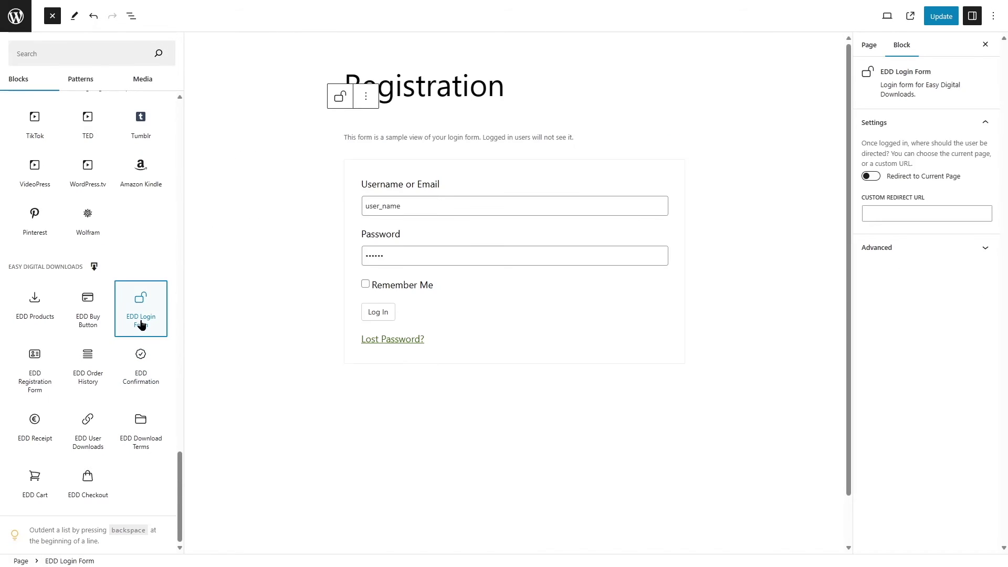
{"action": "left_click", "coordinate": [243, 77]}
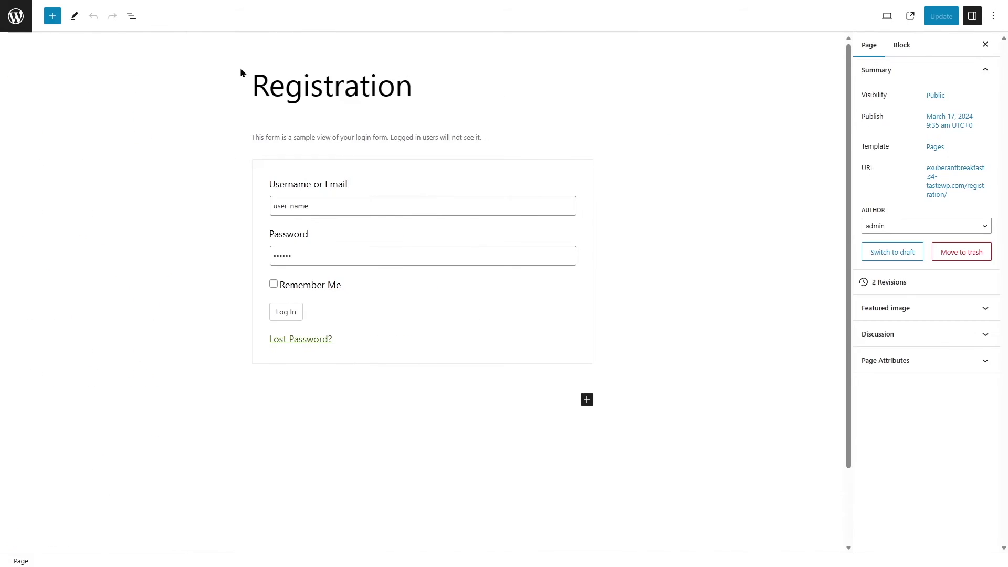
Change the page title from Registration to "Log in Form" and update the page
{"action": "left_click_drag", "start_coordinate": [414, 87], "coordinate": [251, 81]}
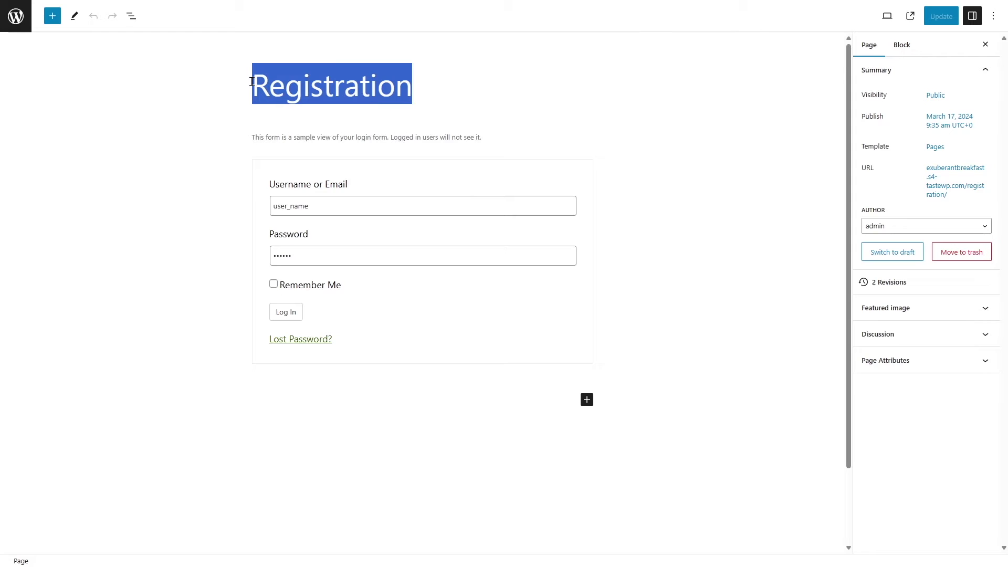
{"action": "type", "text": "Log in Form"}
{"action": "left_click", "coordinate": [941, 15]}
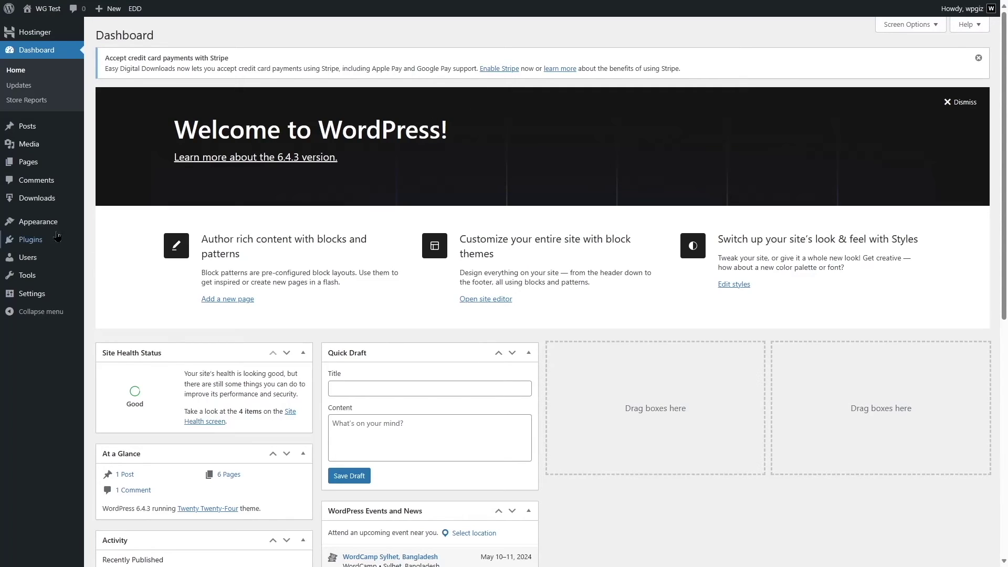
Remove the Easy Digital Downloads and Wordfence Security plugins from the installed plugins
{"action": "mouse_move", "coordinate": [50, 243]}
{"action": "left_click", "coordinate": [131, 242]}
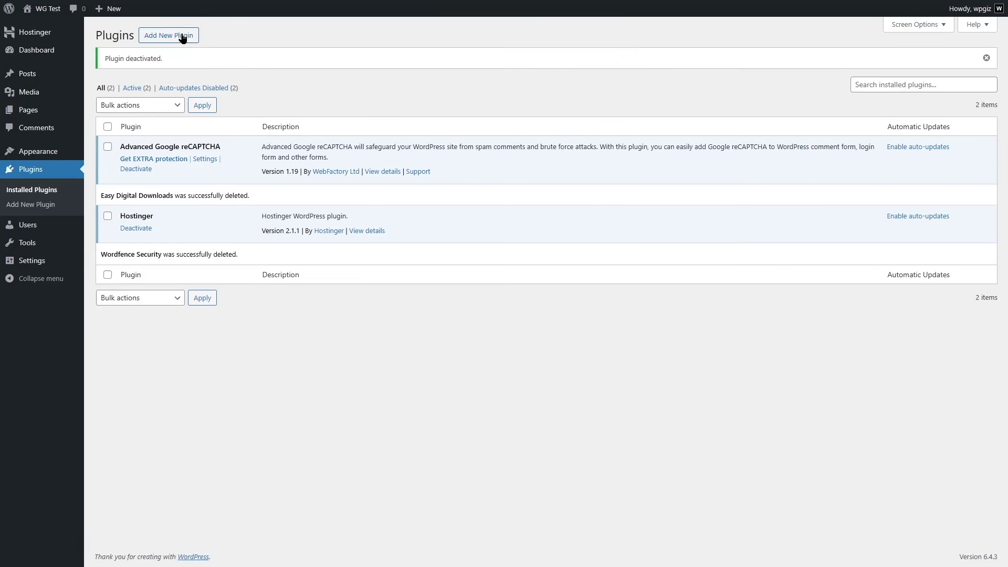
Search for the plugin "contact form 7", then install and activate Contact Form 7
{"action": "left_click", "coordinate": [181, 36]}
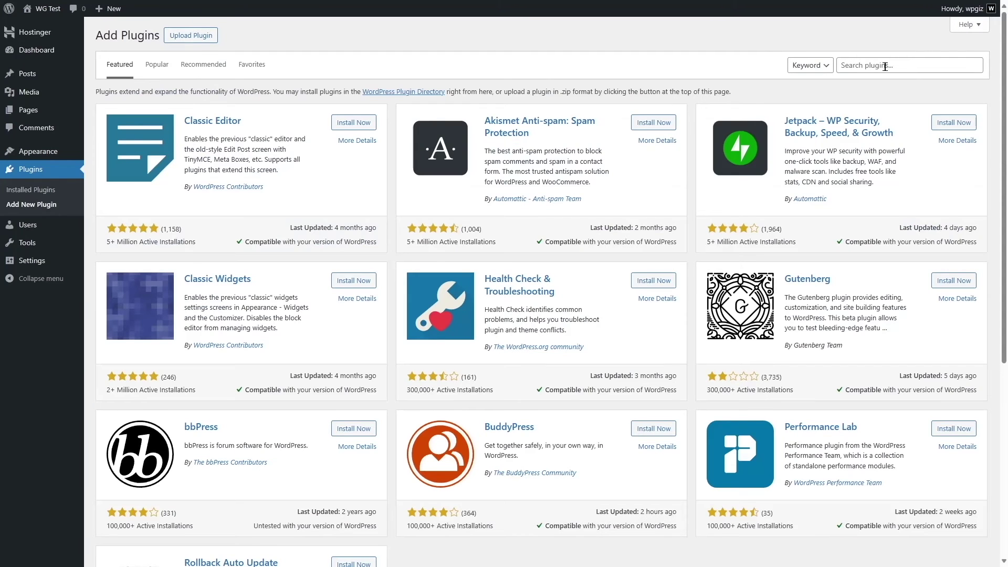
{"action": "left_click", "coordinate": [887, 66]}
{"action": "type", "text": "cont"}
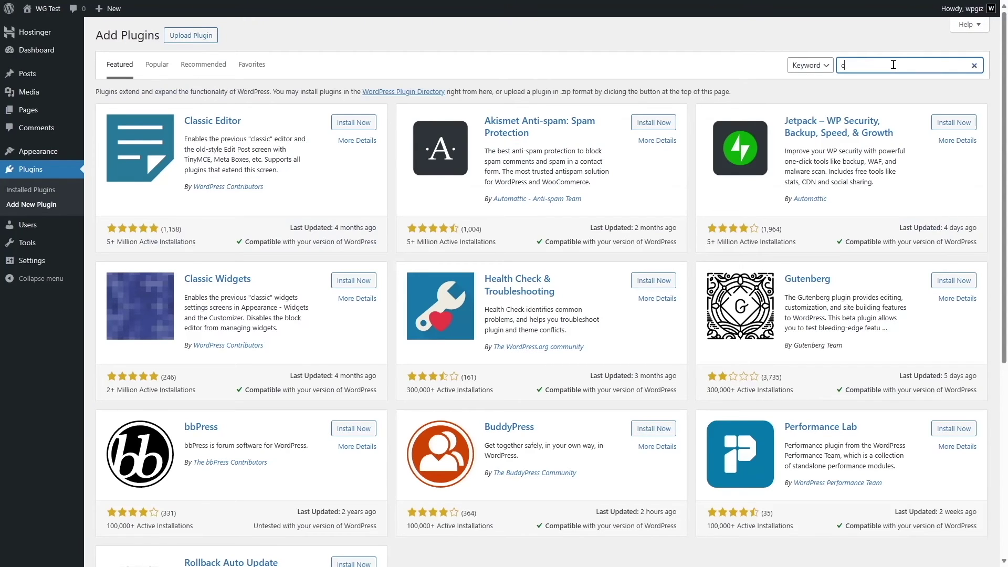
{"action": "type", "text": "act form 7"}
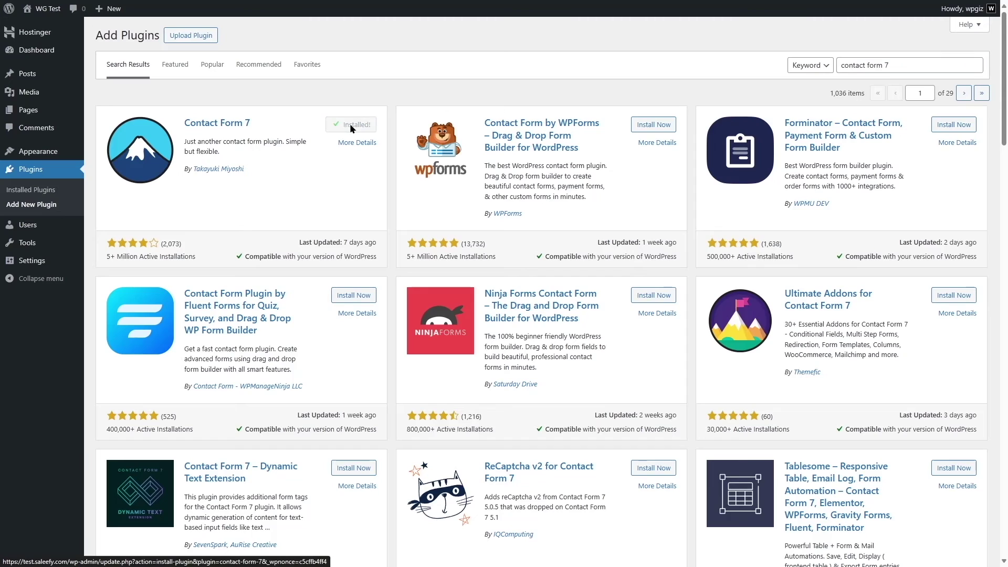
{"action": "left_click", "coordinate": [351, 125]}
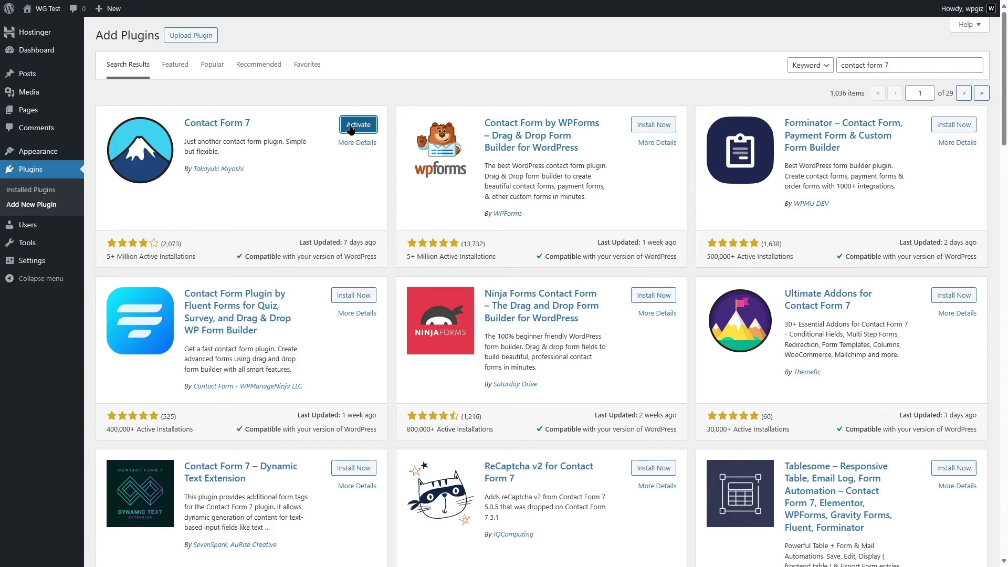
{"action": "left_click", "coordinate": [357, 125]}
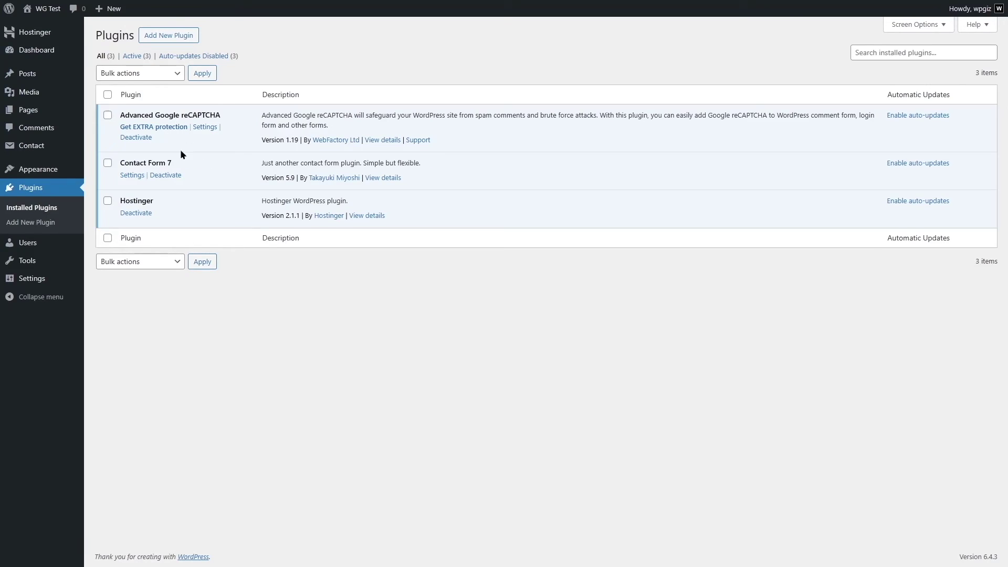
Set up Contact Form 7's reCAPTCHA (v3) integration with the site key and secret key, and save it
{"action": "mouse_move", "coordinate": [32, 148]}
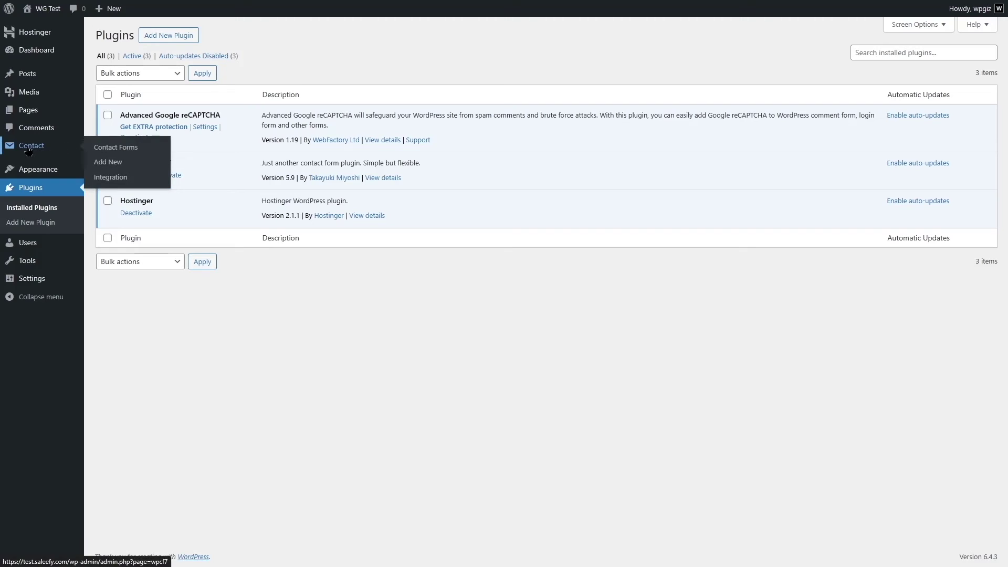
{"action": "left_click", "coordinate": [117, 179]}
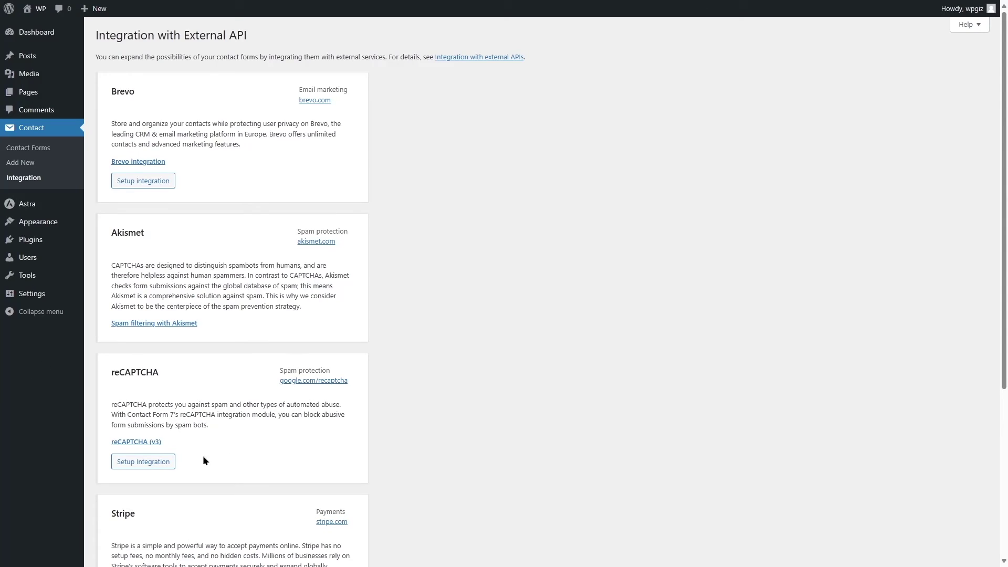
{"action": "left_click", "coordinate": [131, 461]}
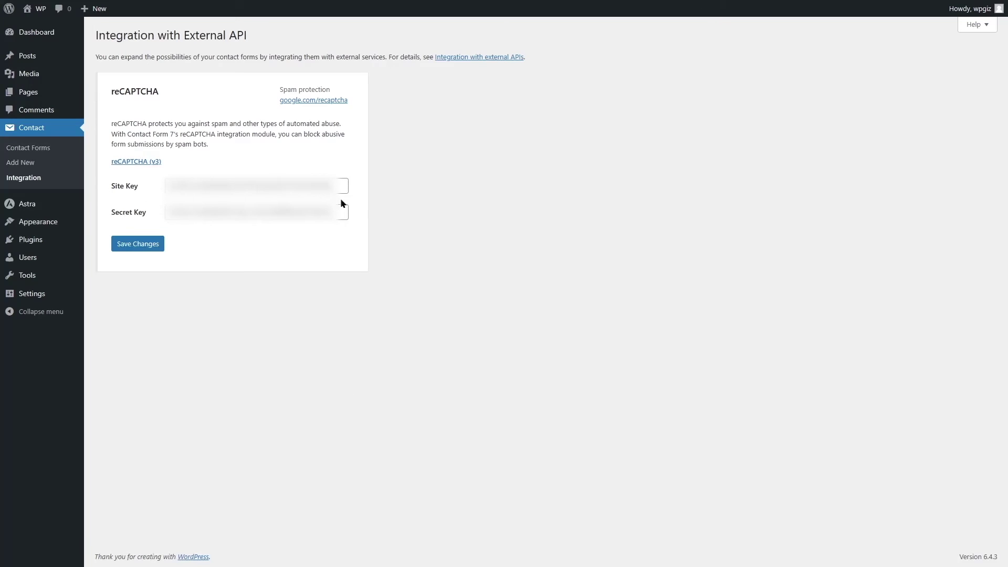
{"action": "left_click", "coordinate": [148, 250]}
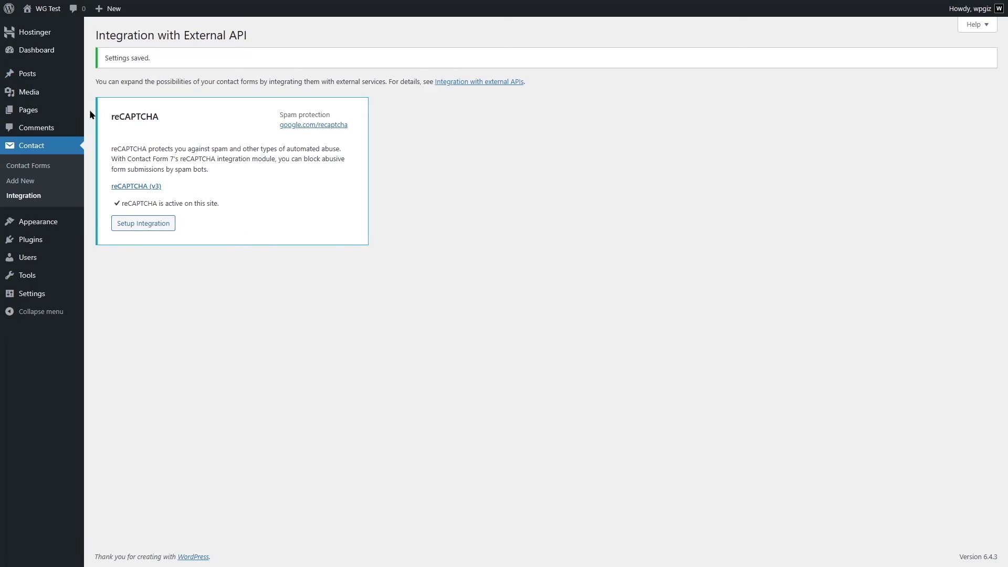
Create a new page titled "Contact form"
{"action": "mouse_move", "coordinate": [37, 111]}
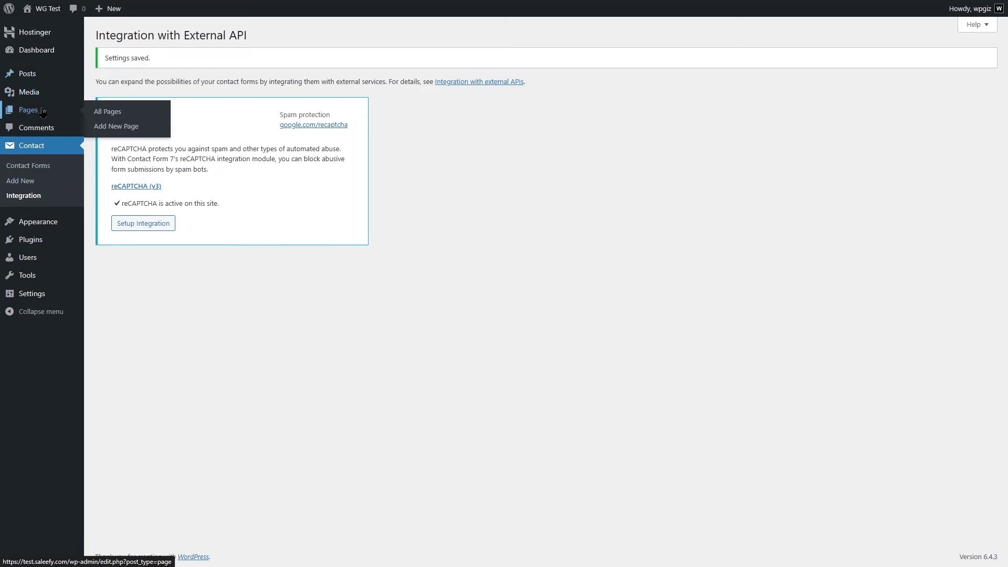
{"action": "left_click", "coordinate": [115, 117]}
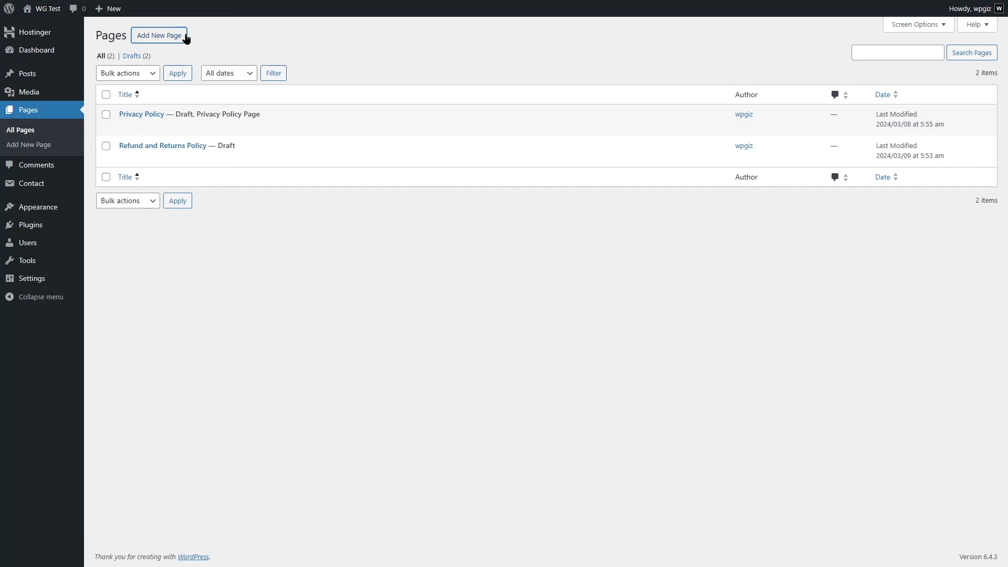
{"action": "left_click", "coordinate": [187, 39]}
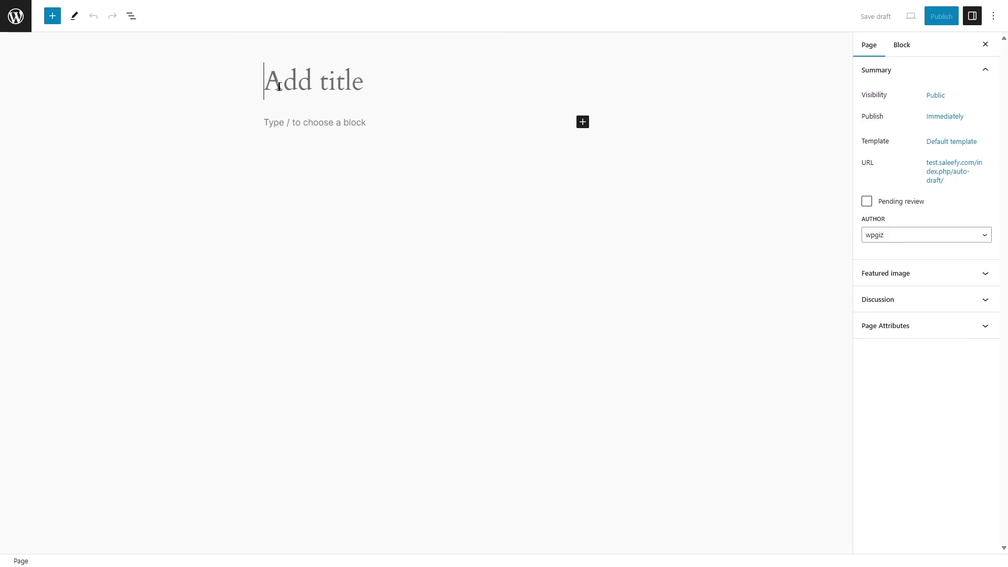
{"action": "type", "text": "Gontact form"}
Insert a Contact Form 7 block below the page title and select Contact form 1 for it
{"action": "left_click", "coordinate": [380, 116]}
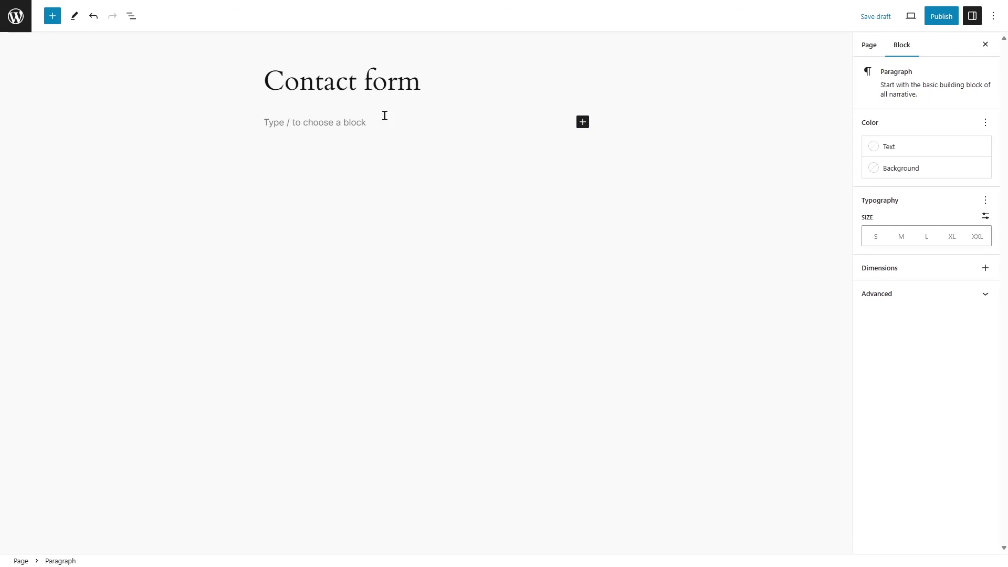
{"action": "left_click", "coordinate": [47, 16]}
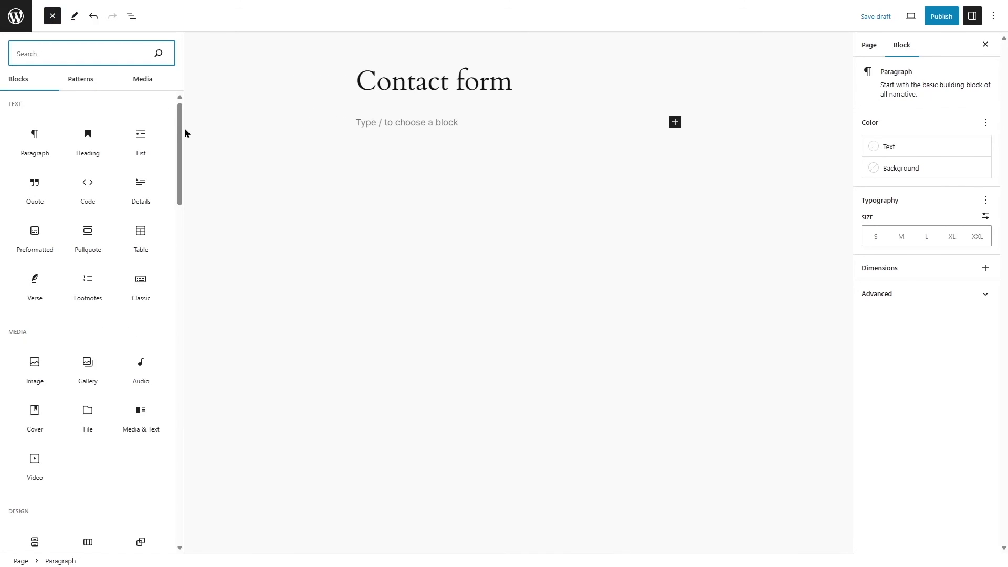
{"action": "scroll", "coordinate": [181, 145], "scroll_direction": "down", "scroll_amount": 2}
{"action": "type", "text": "contact"}
{"action": "left_click", "coordinate": [36, 116]}
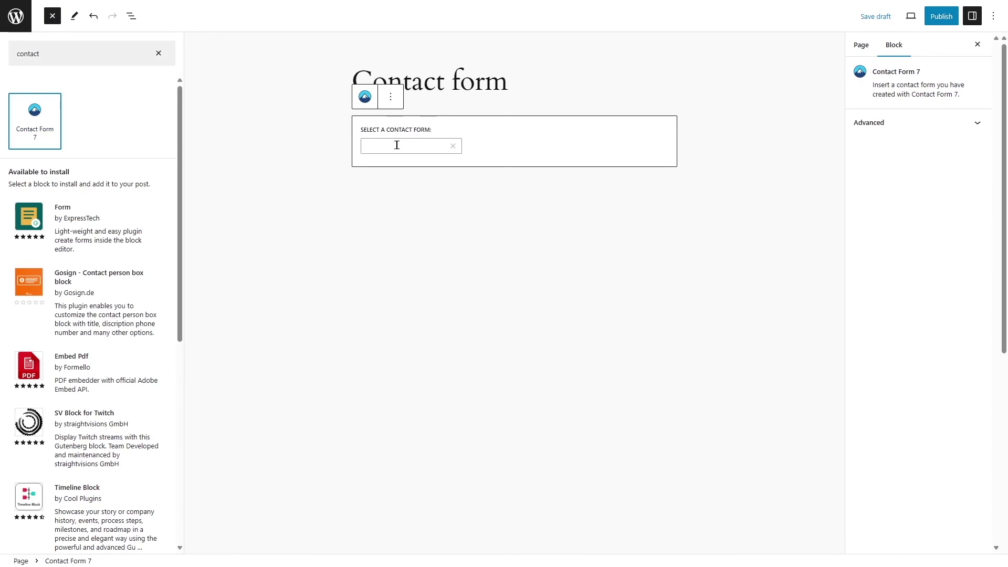
{"action": "left_click", "coordinate": [398, 146]}
{"action": "left_click", "coordinate": [346, 167]}
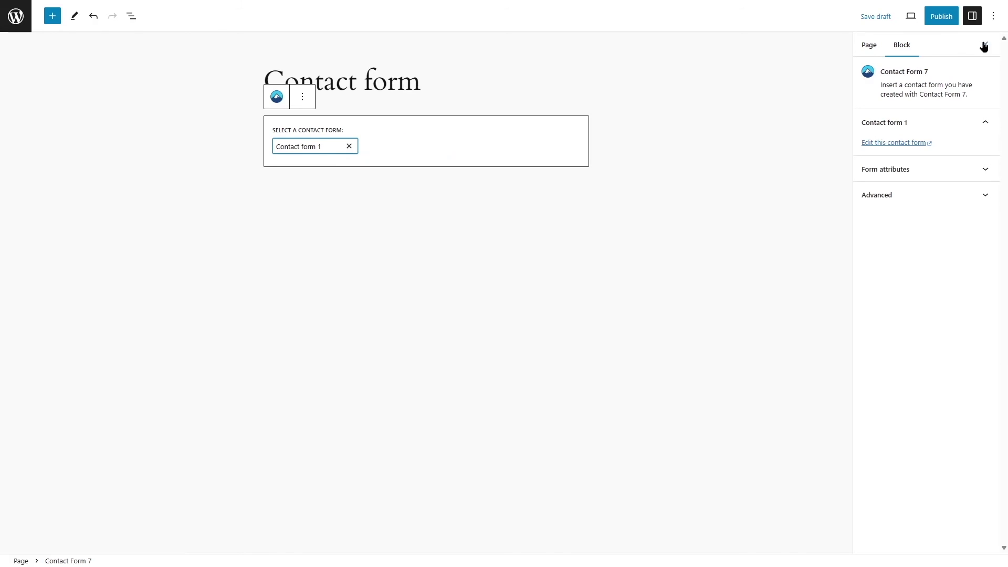
Publish the Contact form page and view it on the site to check its reCAPTCHA badge
{"action": "left_click", "coordinate": [942, 16]}
{"action": "left_click", "coordinate": [923, 18]}
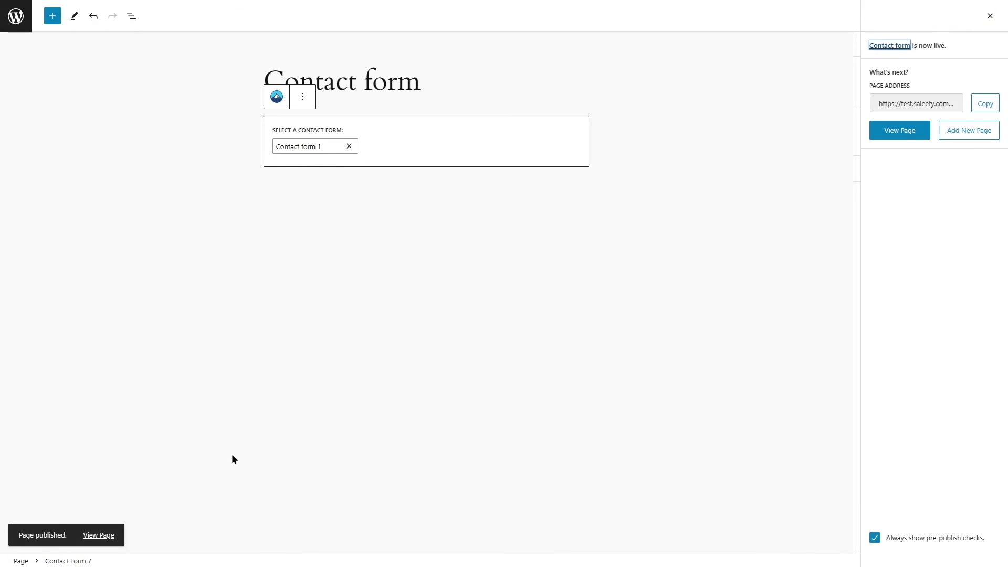
{"action": "left_click", "coordinate": [104, 539]}
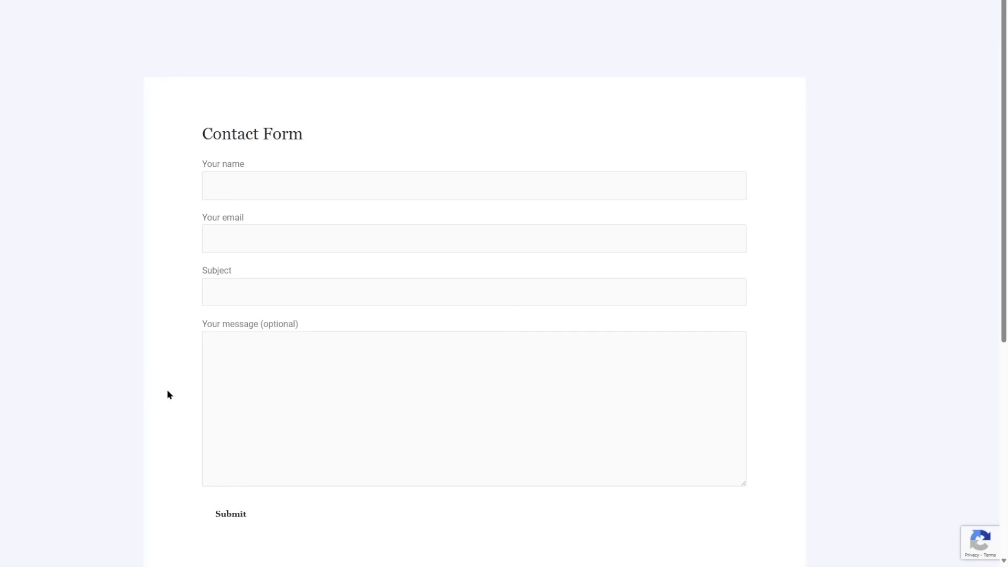
{"action": "scroll", "coordinate": [166, 393], "scroll_direction": "down", "scroll_amount": 3}
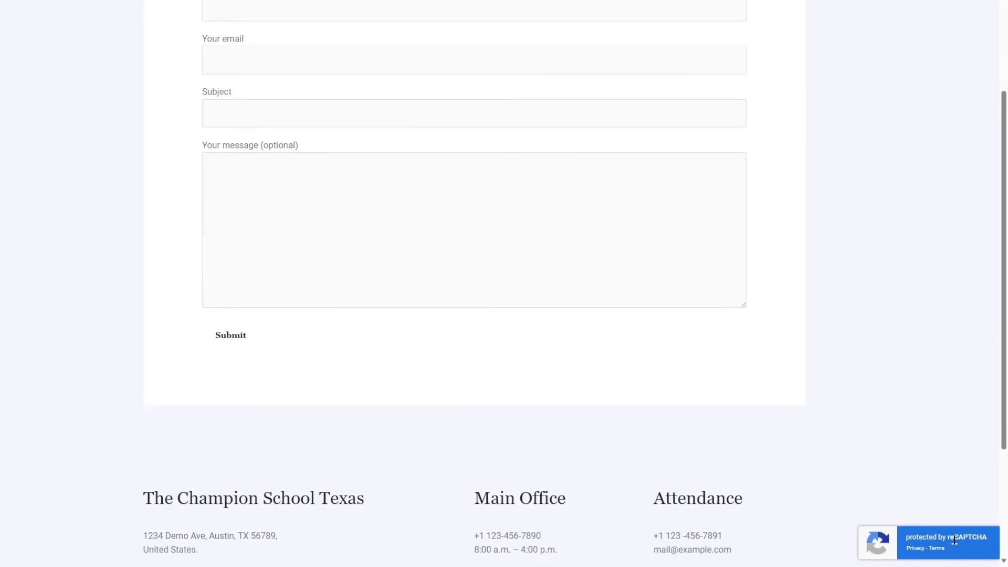
{"action": "scroll", "coordinate": [738, 473], "scroll_direction": "up", "scroll_amount": 3}
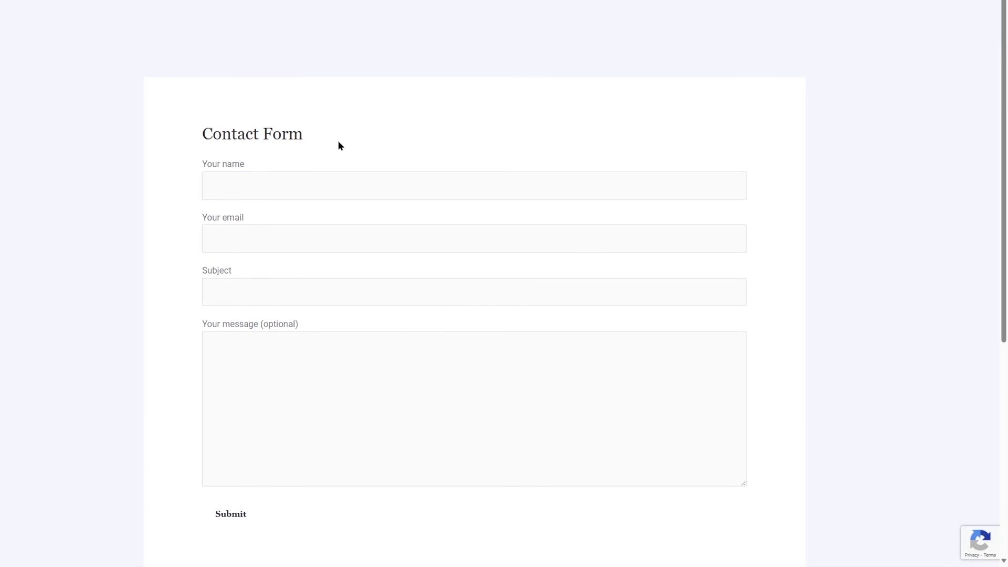